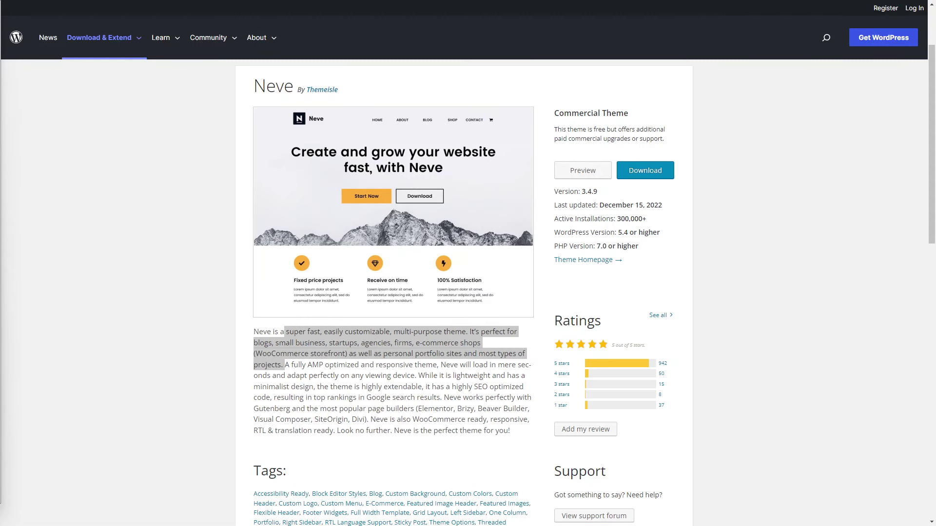
Review the Neve theme's description, version details and ratings on its WordPress.org page
{"action": "scroll", "coordinate": [627, 335], "scroll_direction": "down", "scroll_amount": 2}
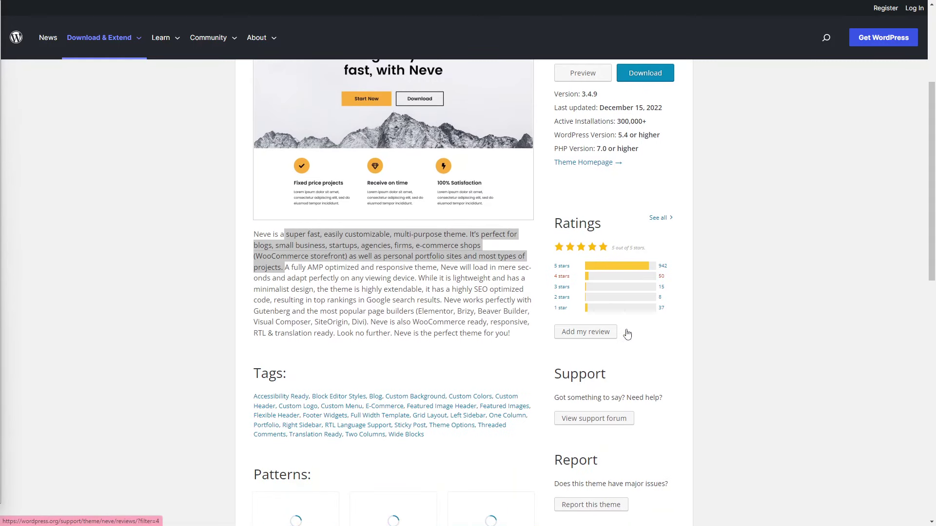
{"action": "scroll", "coordinate": [627, 334], "scroll_direction": "up", "scroll_amount": 4}
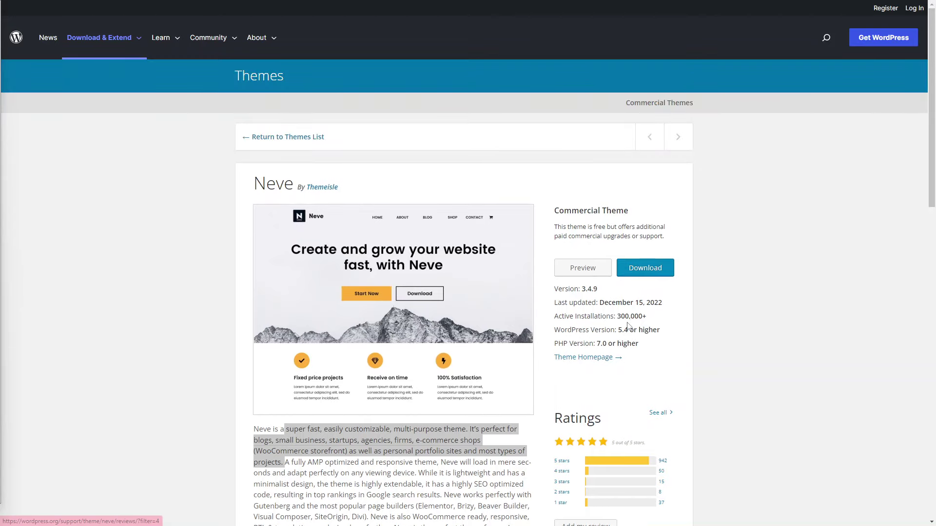
{"action": "scroll", "coordinate": [539, 333], "scroll_direction": "down", "scroll_amount": 1}
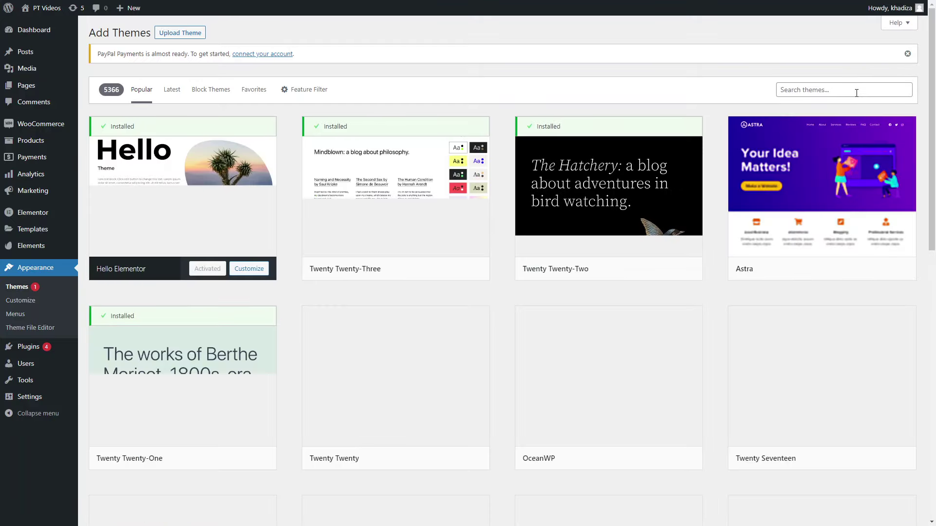
Search the Add Themes library for "neve"
{"action": "left_click", "coordinate": [856, 90]}
{"action": "type", "text": "n"}
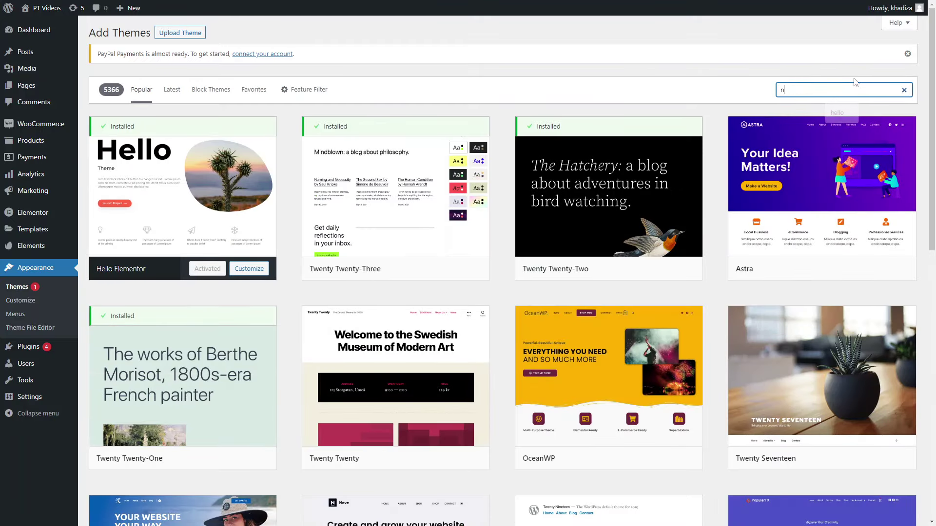
{"action": "type", "text": "eve"}
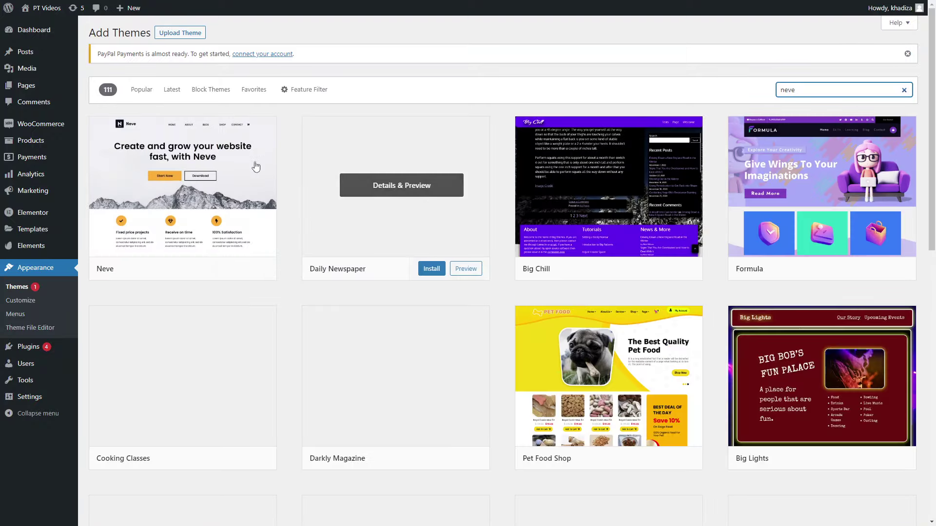
Preview the Nevark theme's demo content, including its More Tags post, and return to the theme results
{"action": "left_click", "coordinate": [236, 209]}
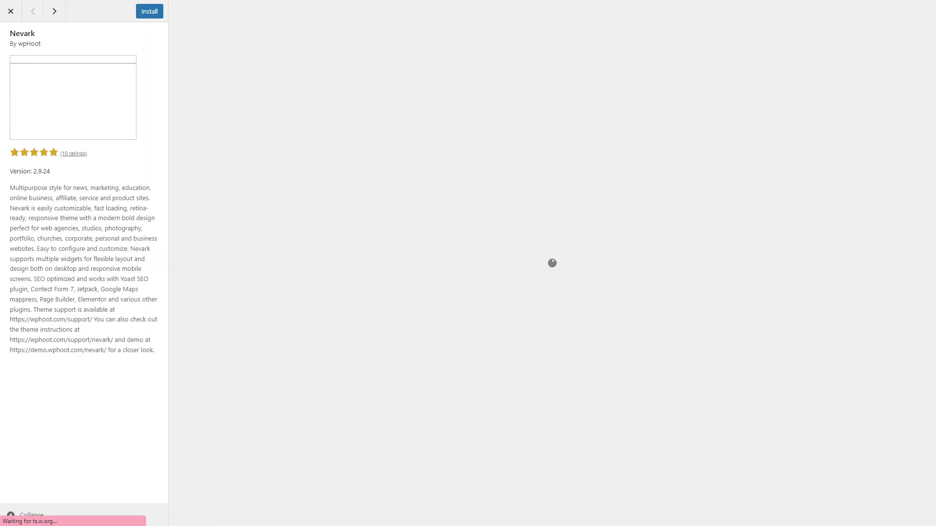
{"action": "key", "text": "Escape"}
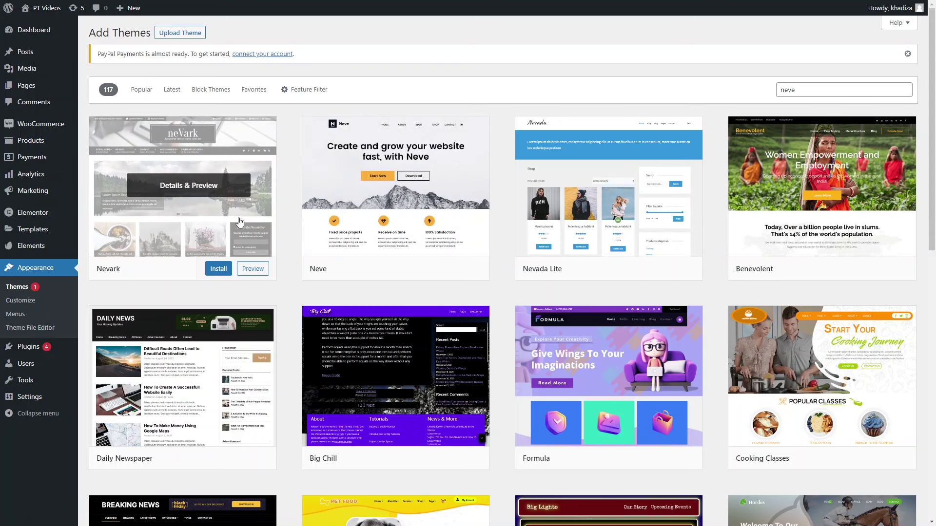
{"action": "left_click", "coordinate": [259, 270]}
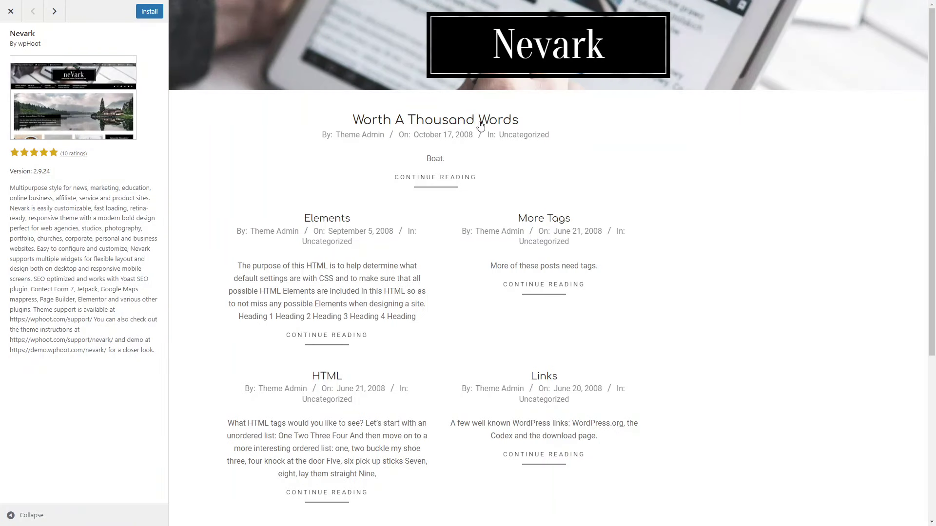
{"action": "scroll", "coordinate": [583, 273], "scroll_direction": "down", "scroll_amount": 5}
{"action": "scroll", "coordinate": [583, 274], "scroll_direction": "up", "scroll_amount": 5}
{"action": "scroll", "coordinate": [409, 169], "scroll_direction": "down", "scroll_amount": 5}
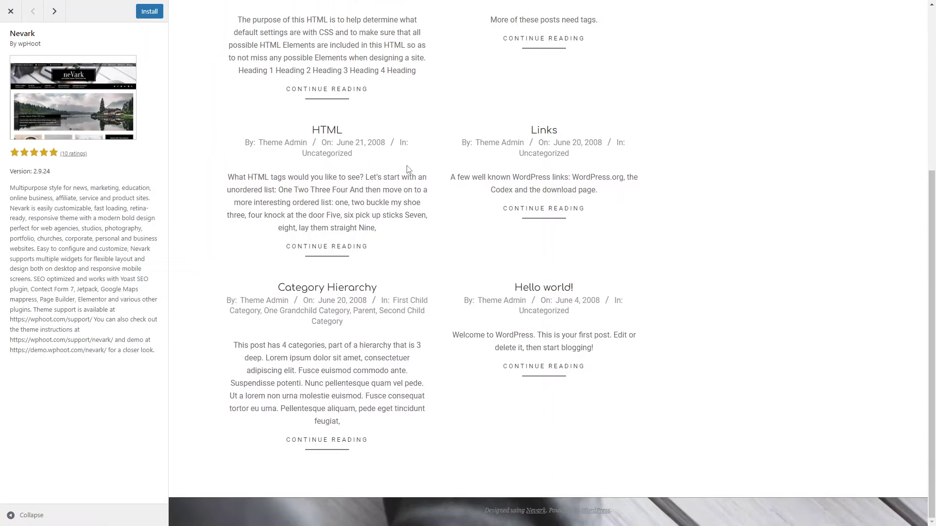
{"action": "scroll", "coordinate": [543, 334], "scroll_direction": "up", "scroll_amount": 5}
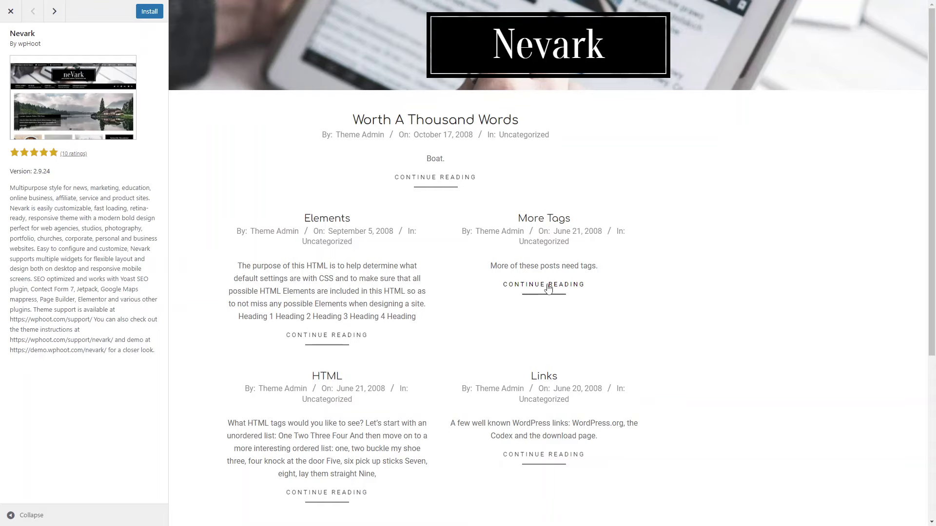
{"action": "left_click", "coordinate": [544, 219]}
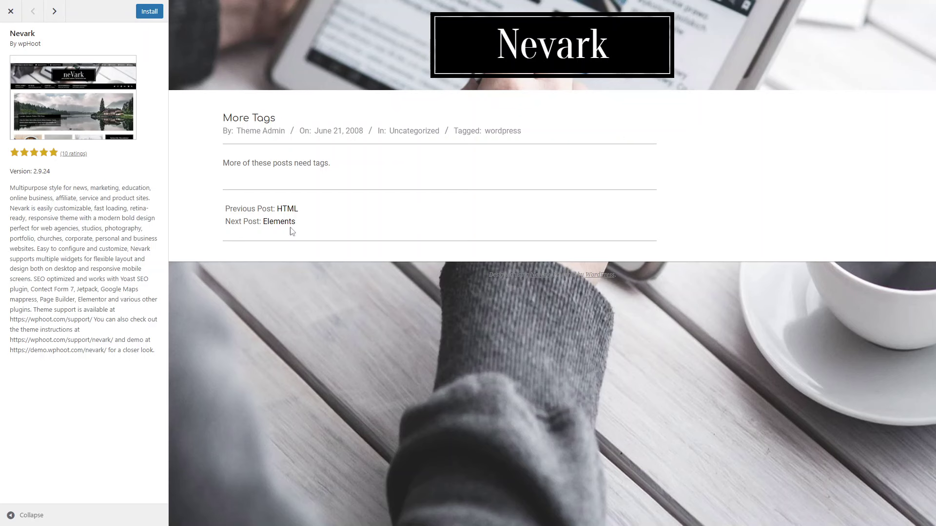
{"action": "key", "text": "Escape"}
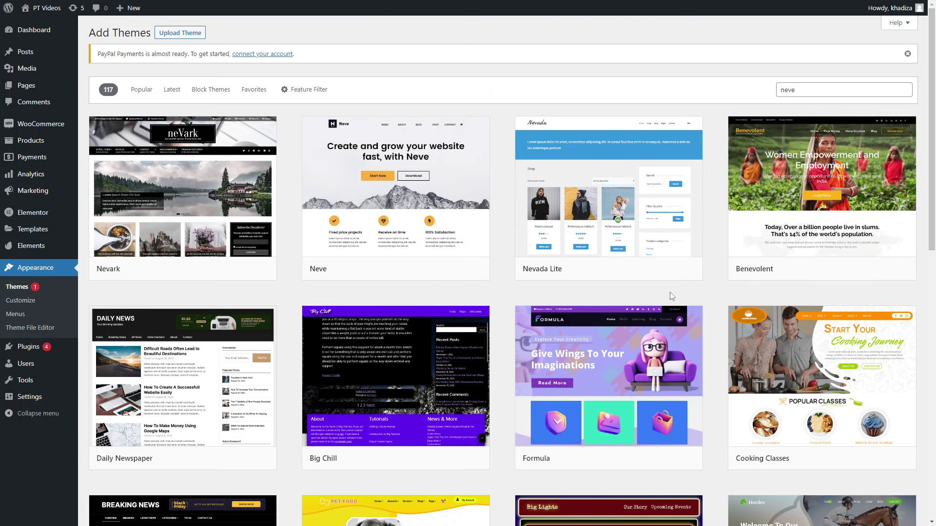
Preview the Neve theme's demo, examine its blog page and HTML post, and close the preview
{"action": "mouse_move", "coordinate": [664, 435]}
{"action": "left_click", "coordinate": [464, 268]}
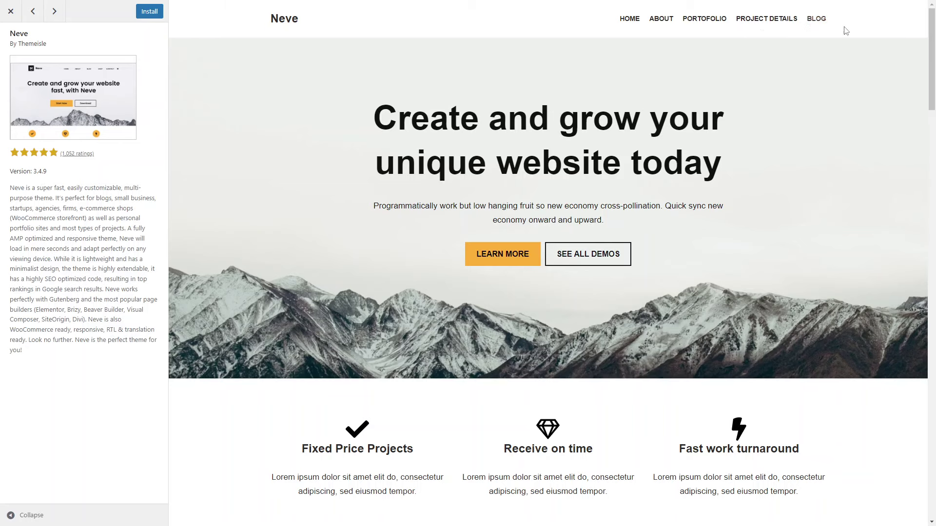
{"action": "left_click", "coordinate": [815, 22]}
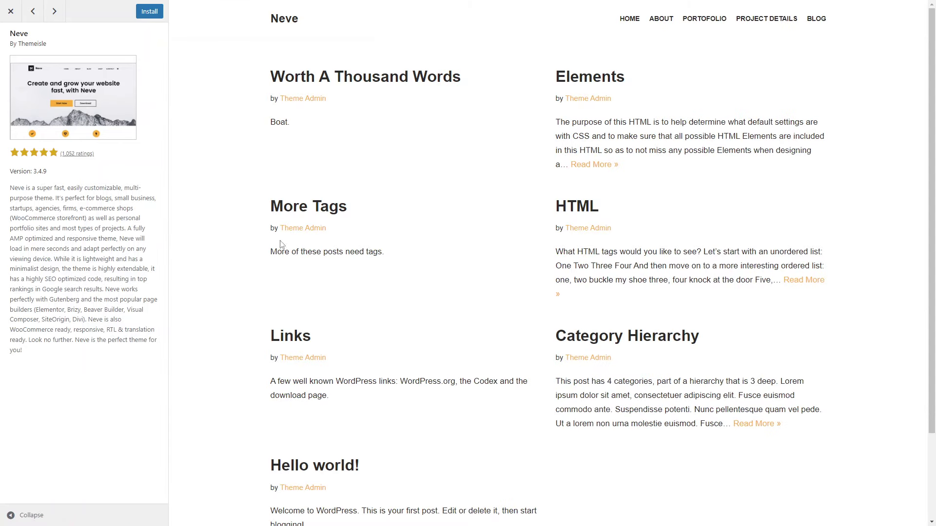
{"action": "scroll", "coordinate": [282, 245], "scroll_direction": "down", "scroll_amount": 1}
{"action": "left_click", "coordinate": [576, 157]}
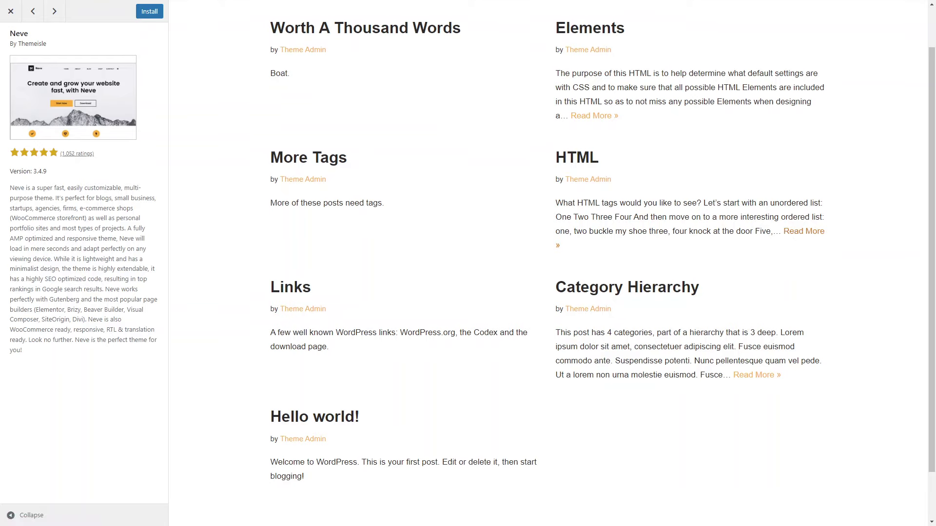
{"action": "scroll", "coordinate": [673, 347], "scroll_direction": "down", "scroll_amount": 12}
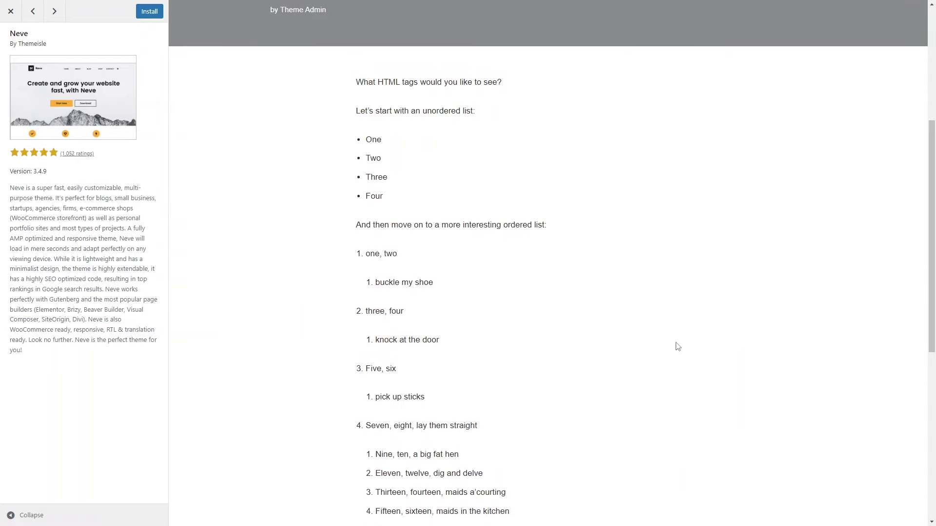
{"action": "scroll", "coordinate": [540, 312], "scroll_direction": "up", "scroll_amount": 12}
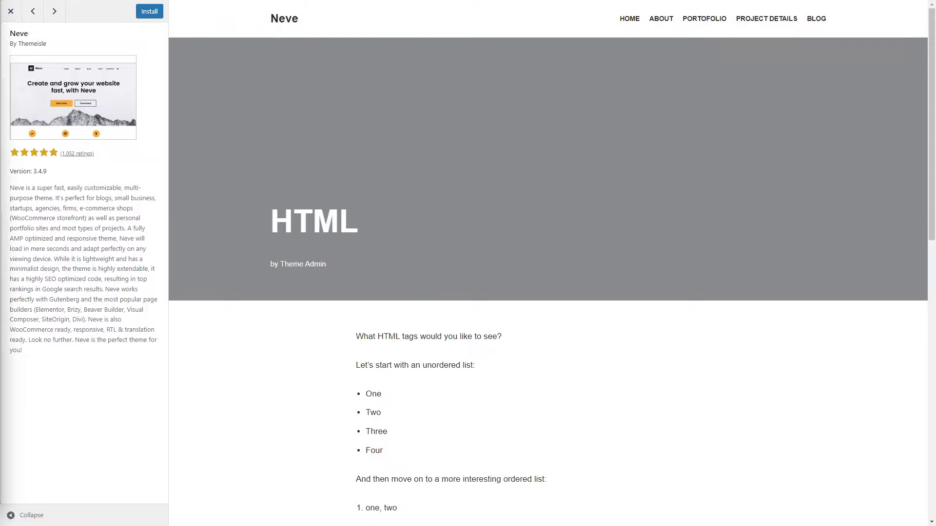
{"action": "left_click", "coordinate": [10, 11]}
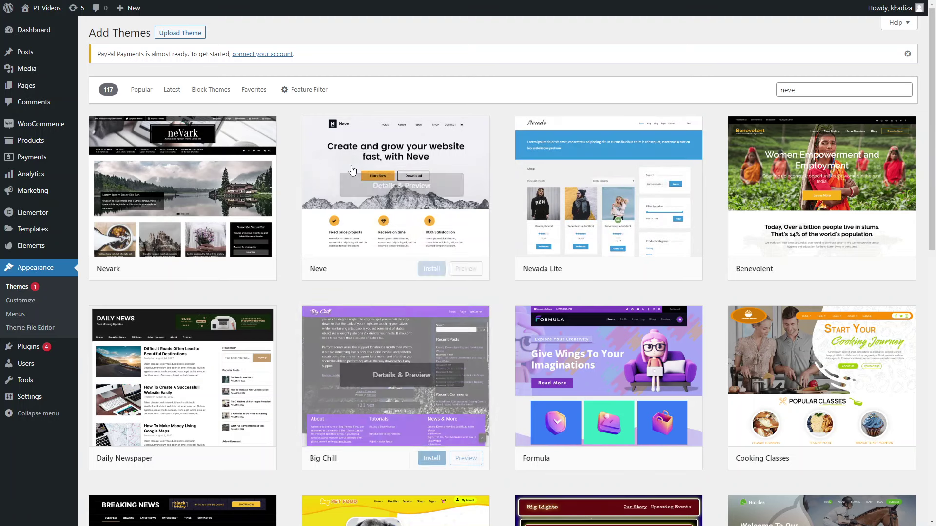
Clear the theme search and browse the Popular and Latest theme listings
{"action": "key", "text": "Tab"}
{"action": "key", "text": "BackSpace"}
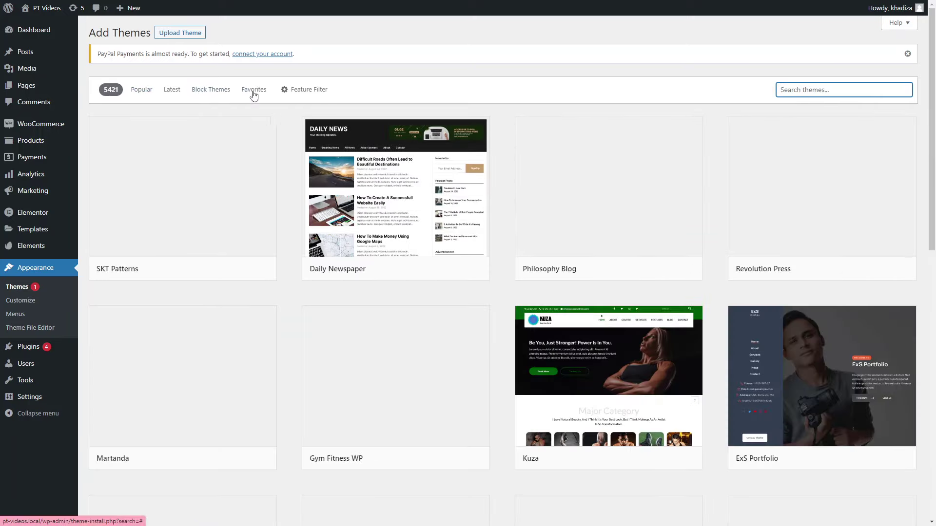
{"action": "left_click", "coordinate": [141, 91]}
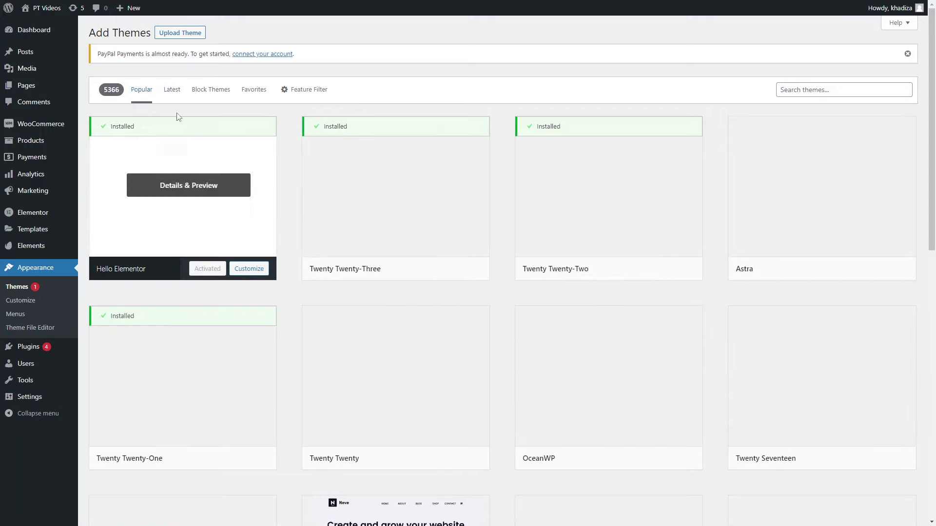
{"action": "scroll", "coordinate": [536, 302], "scroll_direction": "down", "scroll_amount": 6}
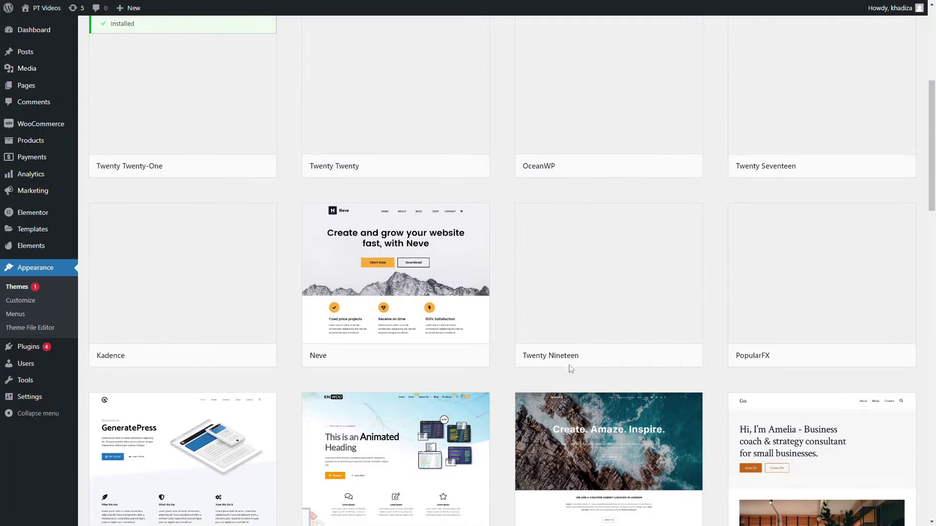
{"action": "scroll", "coordinate": [604, 296], "scroll_direction": "down", "scroll_amount": 4}
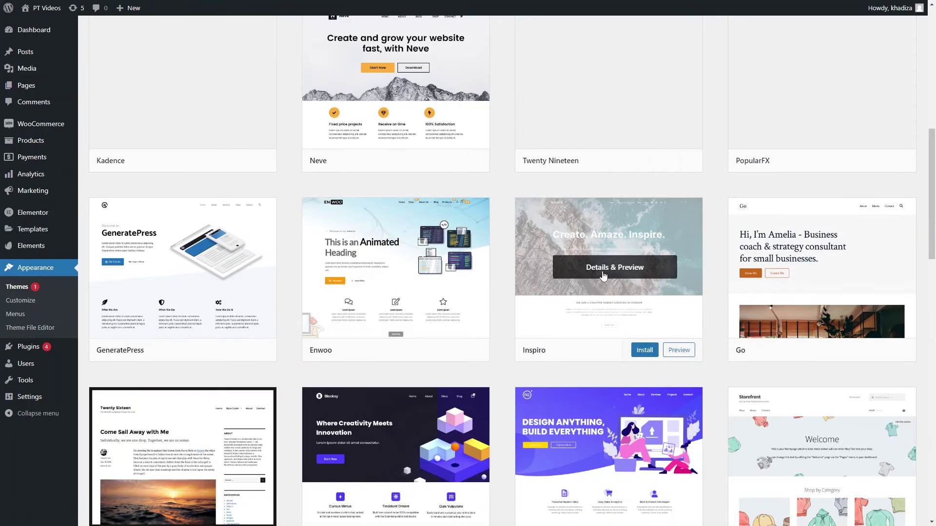
{"action": "scroll", "coordinate": [609, 273], "scroll_direction": "down", "scroll_amount": 6}
{"action": "scroll", "coordinate": [373, 269], "scroll_direction": "up", "scroll_amount": 1}
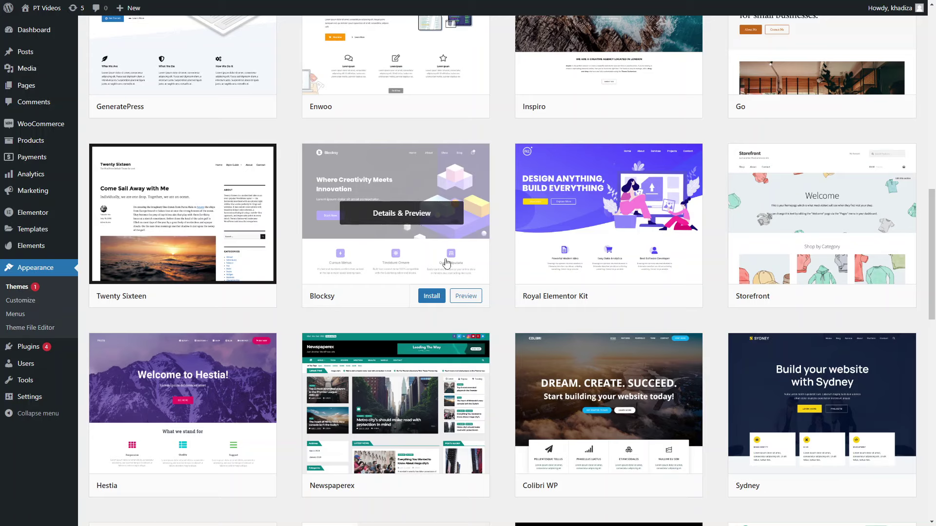
{"action": "scroll", "coordinate": [450, 261], "scroll_direction": "up", "scroll_amount": 3}
{"action": "scroll", "coordinate": [453, 260], "scroll_direction": "down", "scroll_amount": 5}
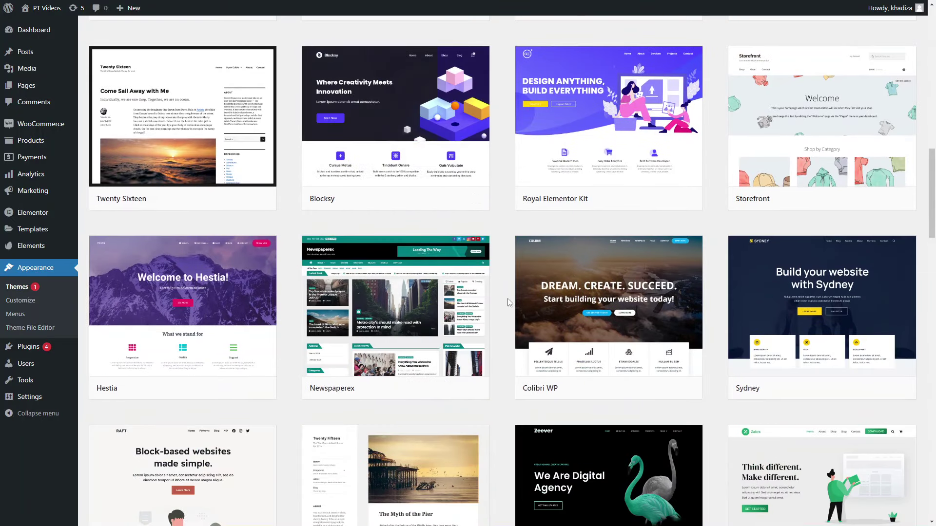
{"action": "scroll", "coordinate": [504, 340], "scroll_direction": "up", "scroll_amount": 15}
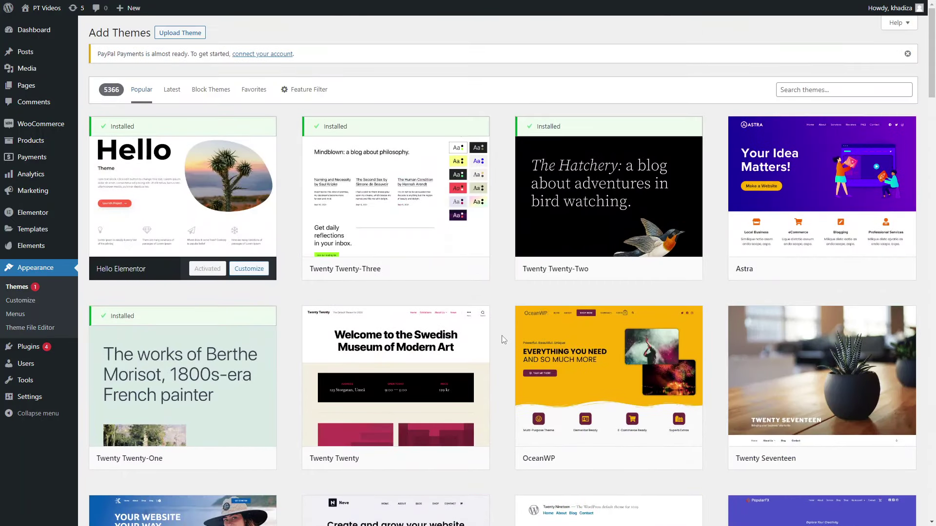
{"action": "left_click", "coordinate": [171, 96]}
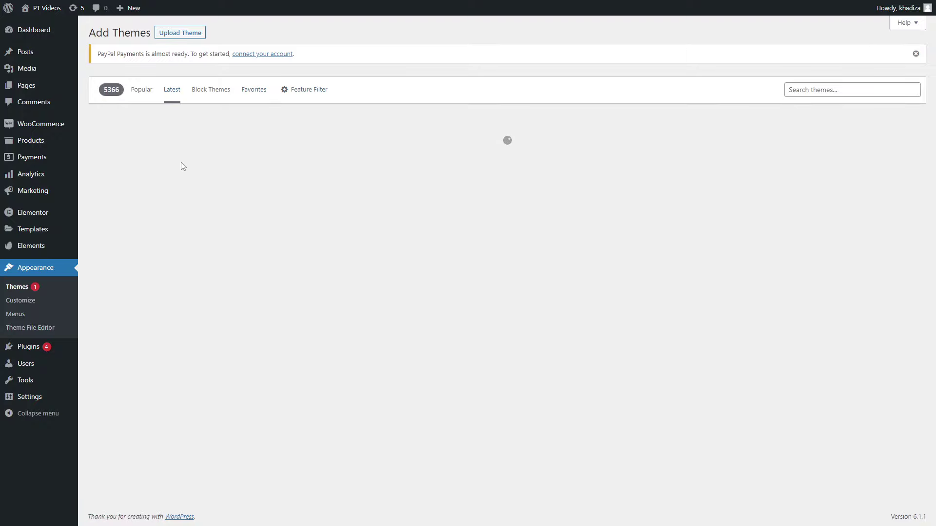
{"action": "left_click", "coordinate": [155, 101]}
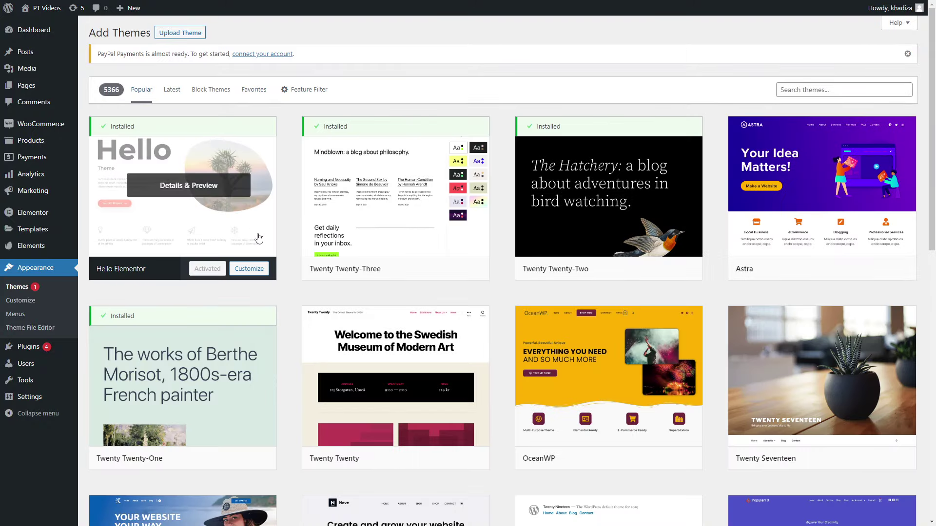
Filter the available themes by the Blog subject
{"action": "left_click", "coordinate": [287, 89]}
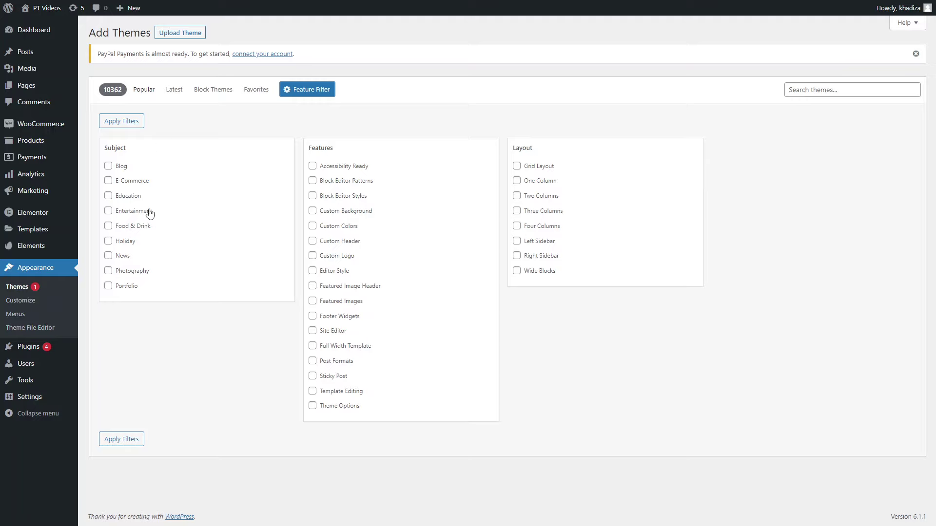
{"action": "left_click", "coordinate": [119, 167]}
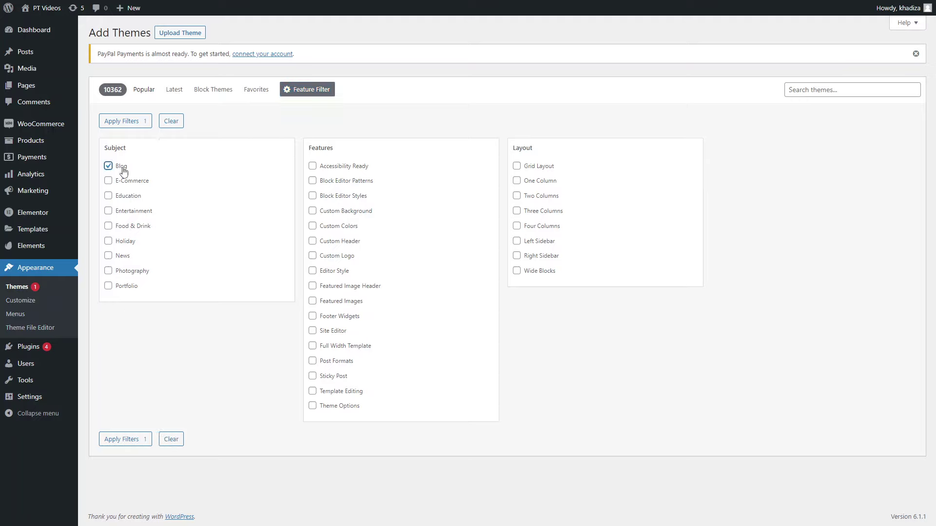
{"action": "left_click", "coordinate": [141, 444]}
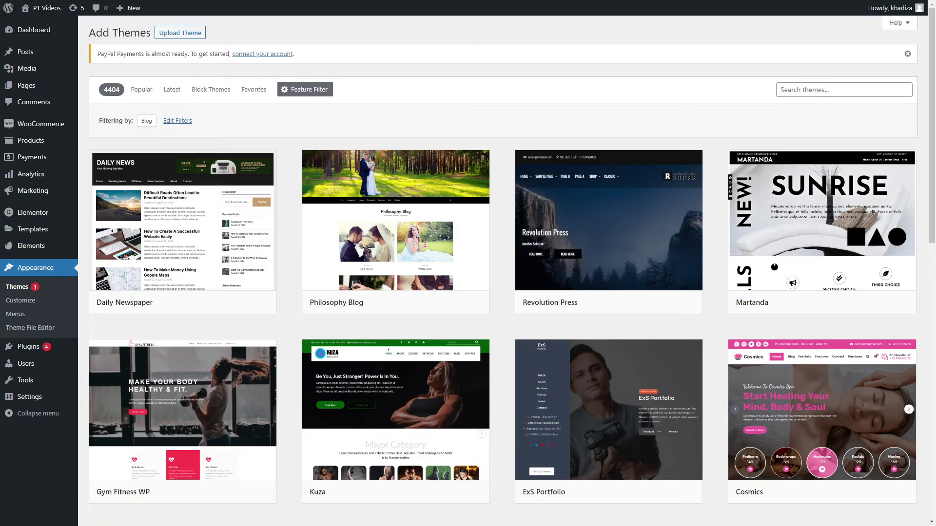
Search the themes for "neve", install the Neve theme from its preview and close the preview
{"action": "type", "text": "neve"}
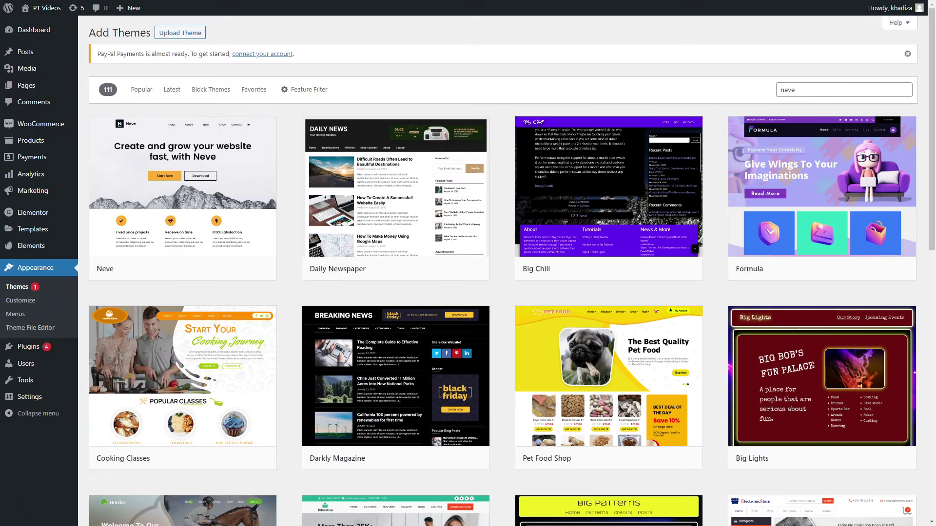
{"action": "mouse_move", "coordinate": [218, 260]}
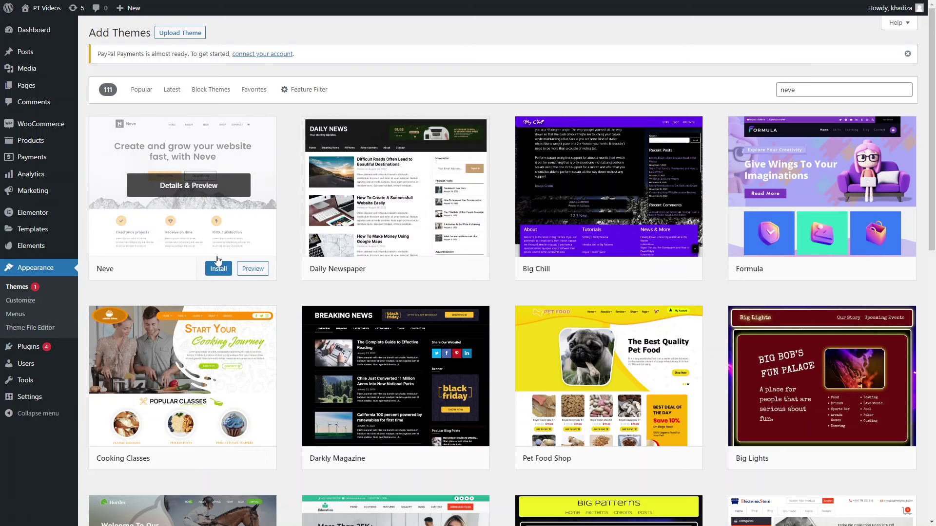
{"action": "left_click", "coordinate": [209, 218]}
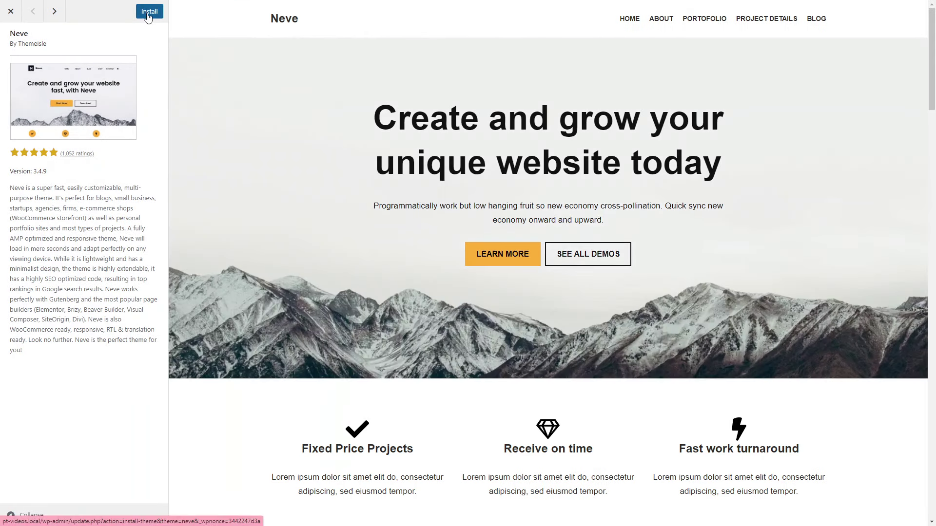
{"action": "left_click", "coordinate": [149, 11]}
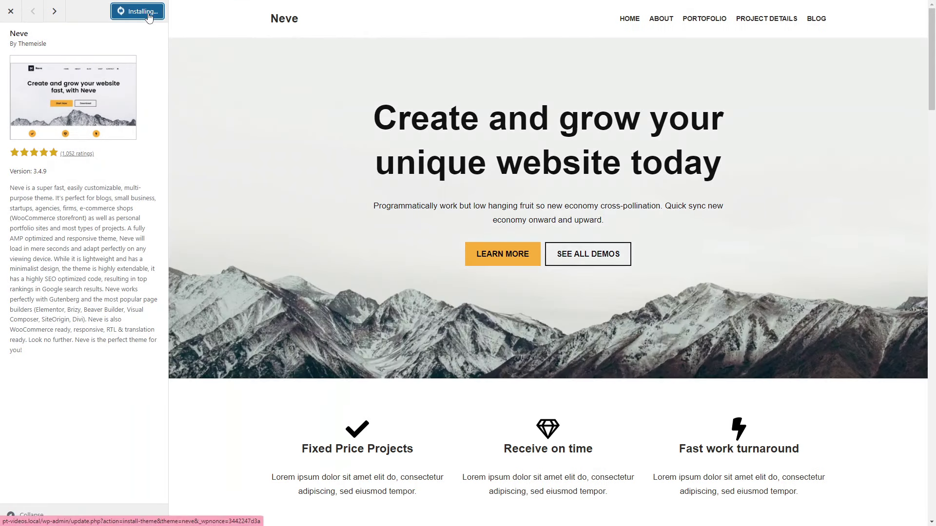
{"action": "left_click", "coordinate": [13, 15]}
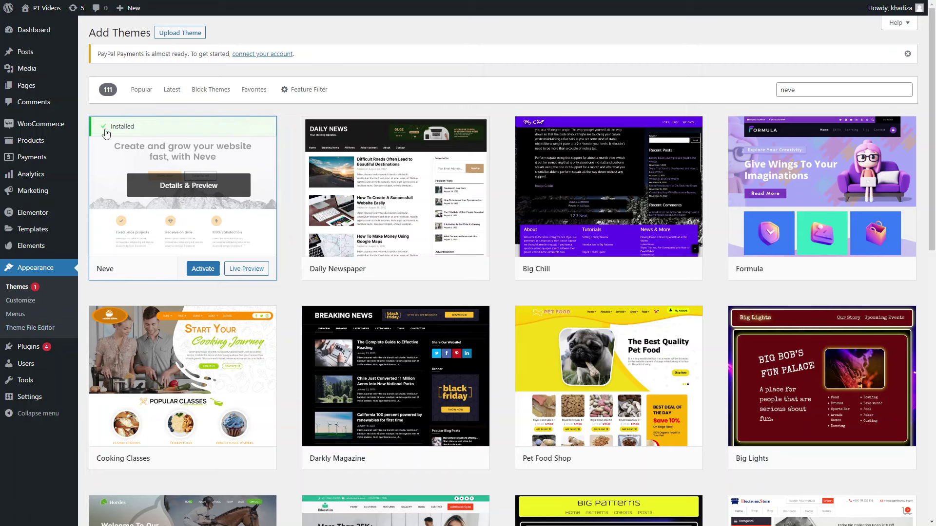
Activate the Neve theme, look over the installed themes and dismiss the Neve welcome notice
{"action": "left_click", "coordinate": [202, 268]}
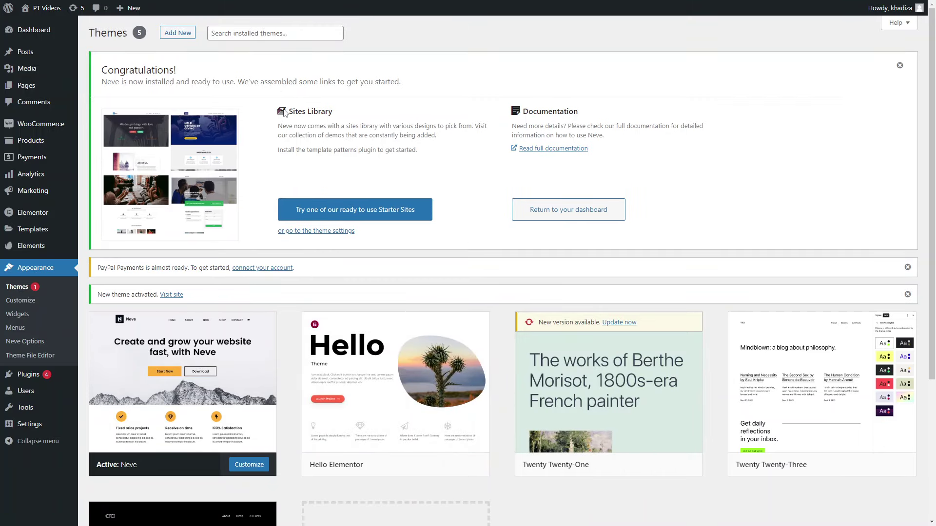
{"action": "scroll", "coordinate": [444, 204], "scroll_direction": "down", "scroll_amount": 4}
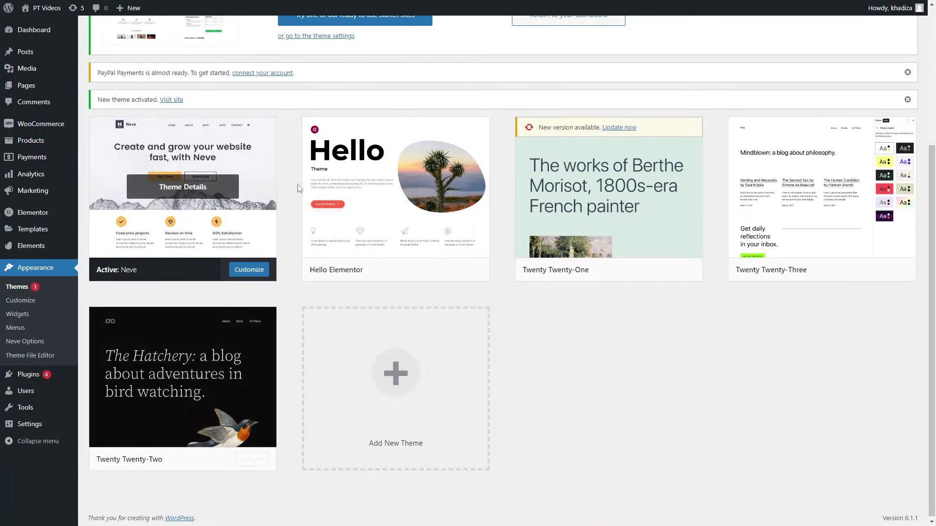
{"action": "scroll", "coordinate": [317, 302], "scroll_direction": "up", "scroll_amount": 1}
{"action": "scroll", "coordinate": [229, 341], "scroll_direction": "up", "scroll_amount": 2}
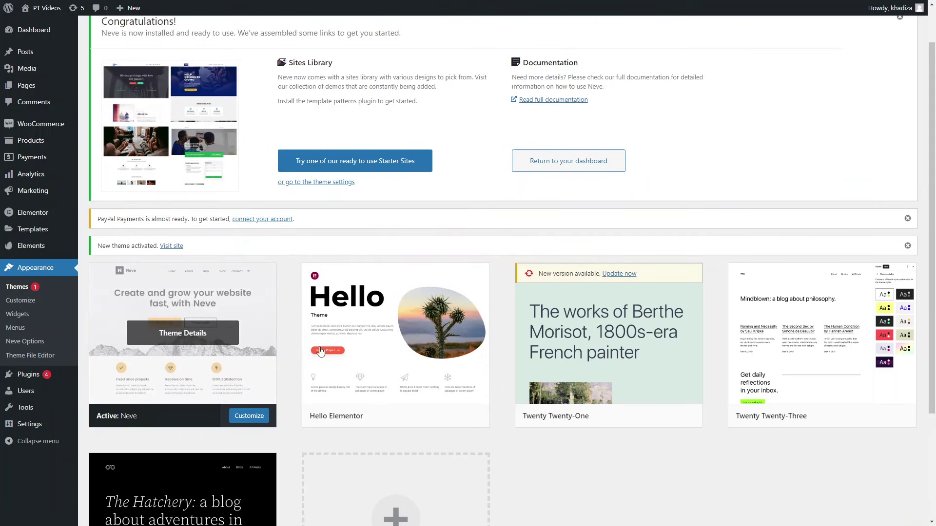
{"action": "scroll", "coordinate": [220, 390], "scroll_direction": "up", "scroll_amount": 1}
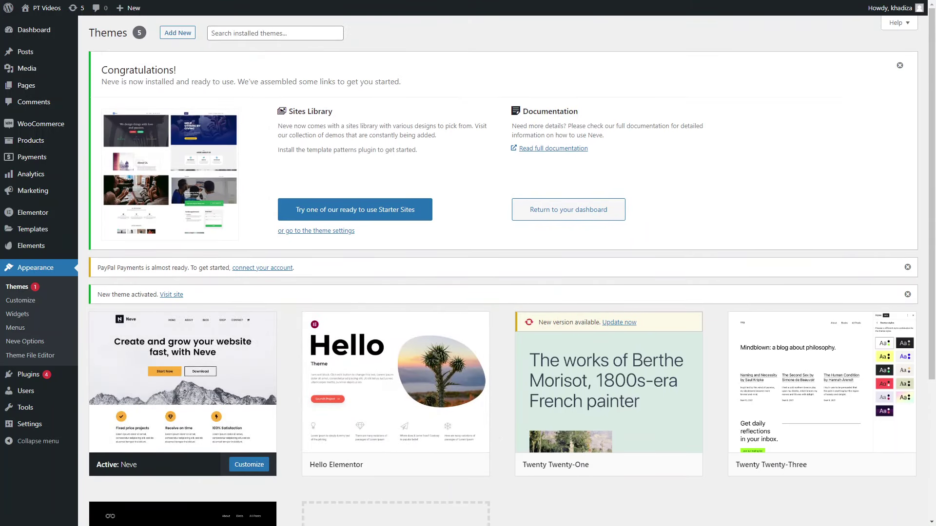
{"action": "scroll", "coordinate": [680, 245], "scroll_direction": "down", "scroll_amount": 4}
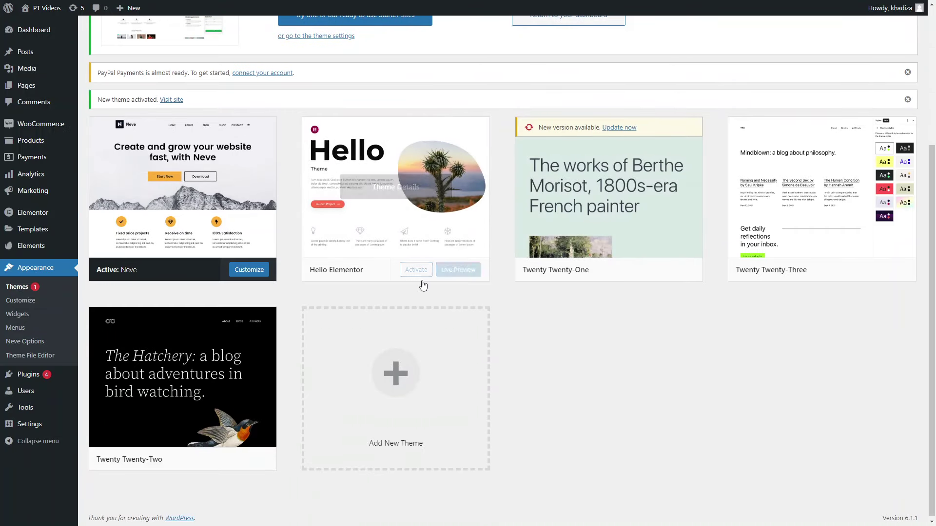
{"action": "scroll", "coordinate": [510, 299], "scroll_direction": "up", "scroll_amount": 4}
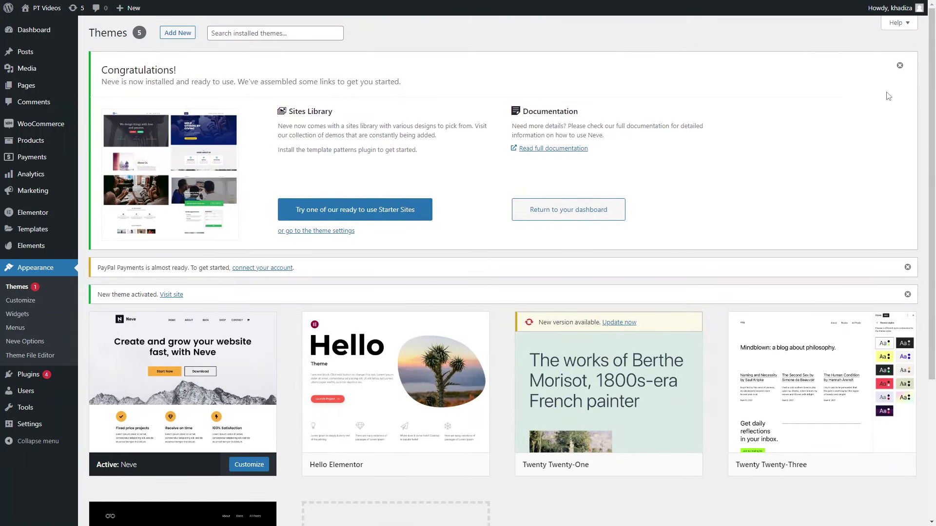
{"action": "left_click", "coordinate": [900, 67]}
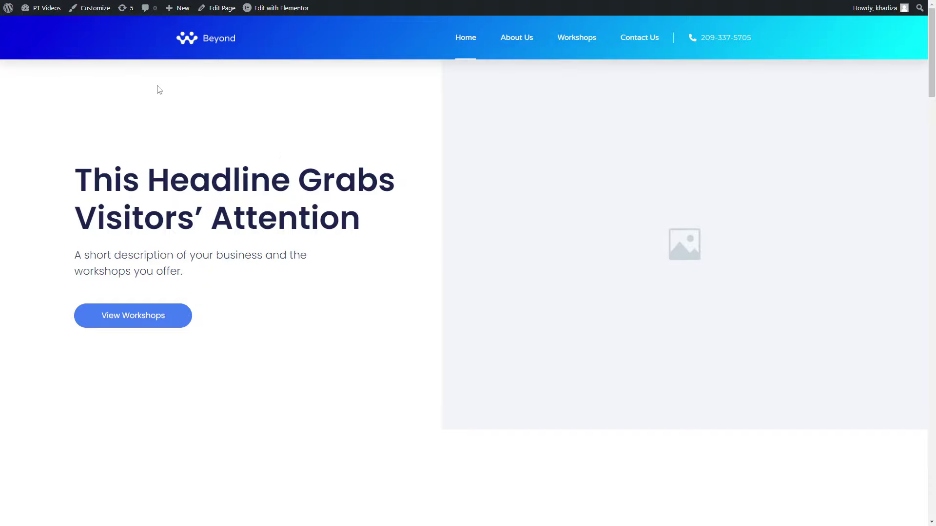
Create a new post titled "Title of Blog" and paste the four Lorem ipsum paragraphs as its body
{"action": "left_click", "coordinate": [43, 8]}
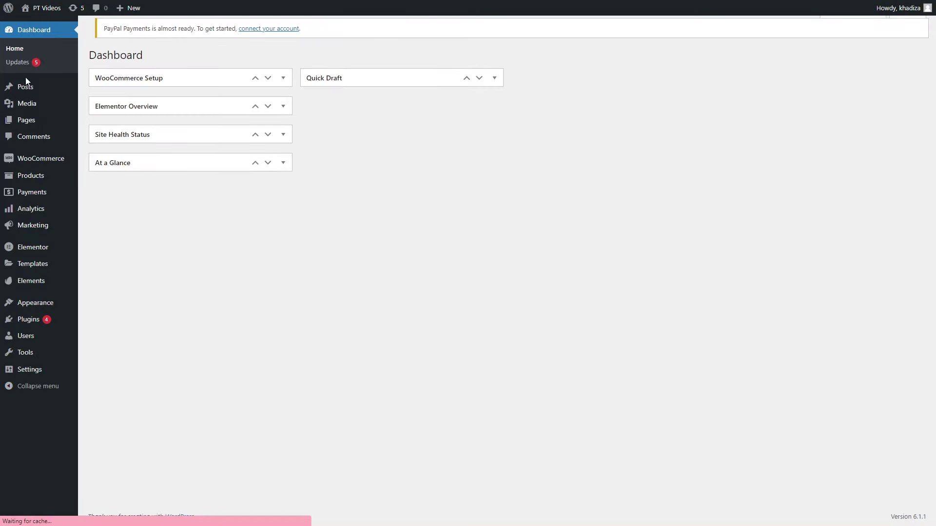
{"action": "mouse_move", "coordinate": [26, 87]}
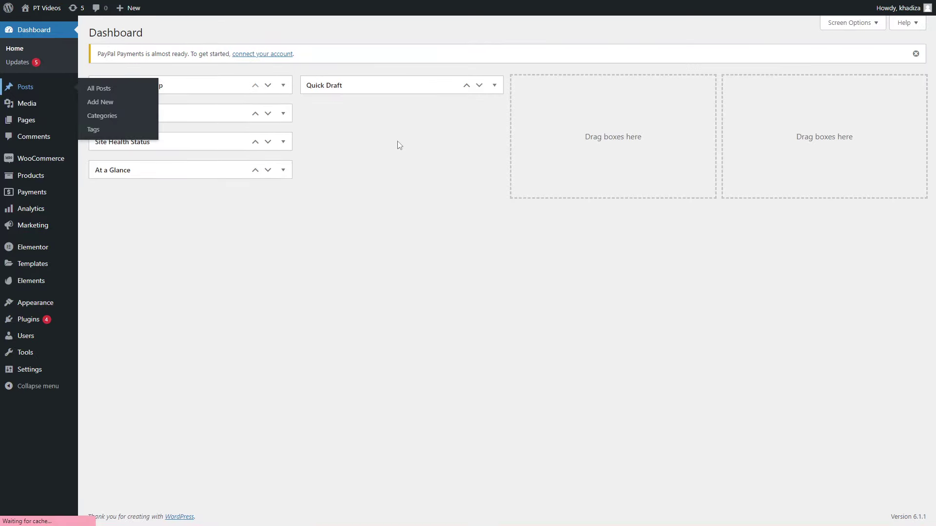
{"action": "left_click", "coordinate": [128, 35]}
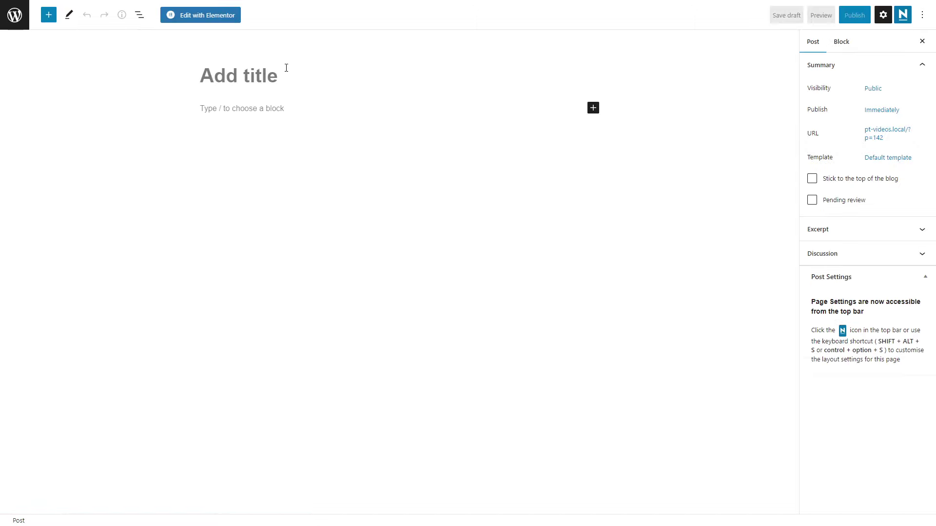
{"action": "type", "text": "Title of"}
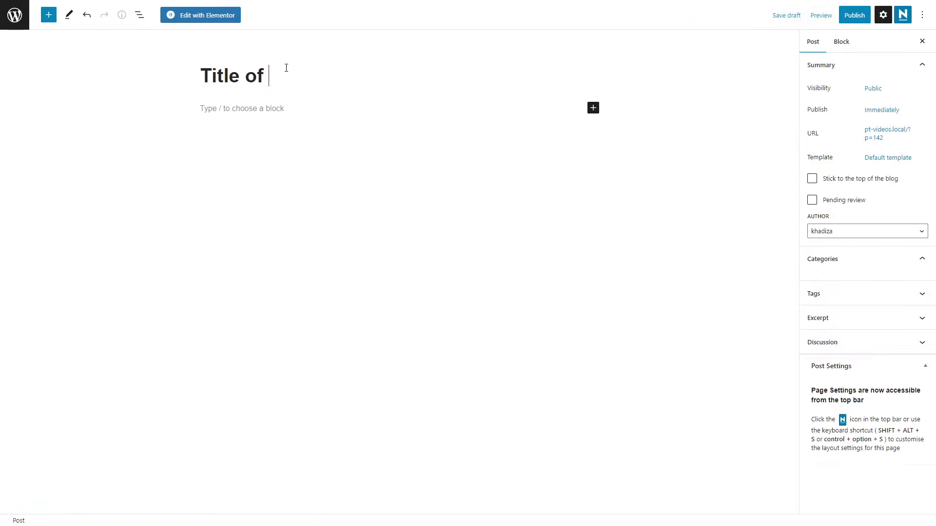
{"action": "type", "text": " Blog"}
{"action": "left_click", "coordinate": [239, 147]}
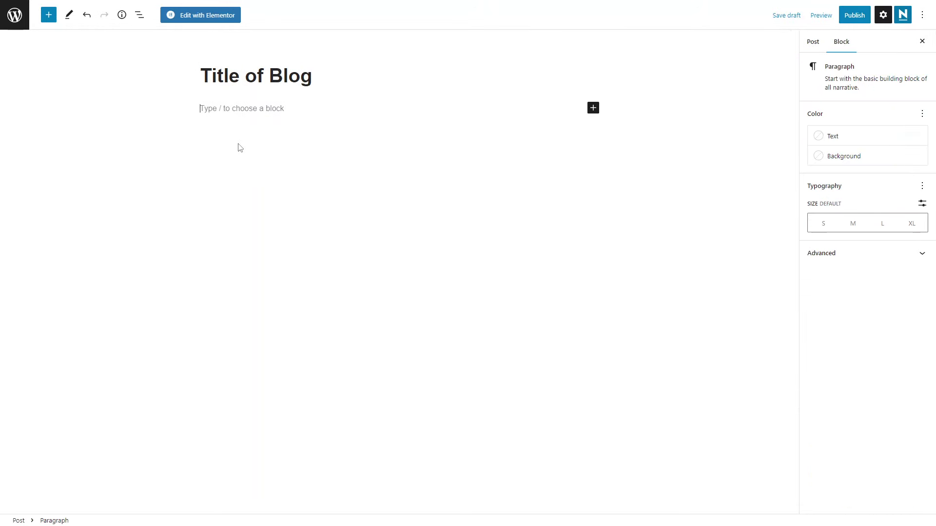
{"action": "key", "text": "ctrl+v"}
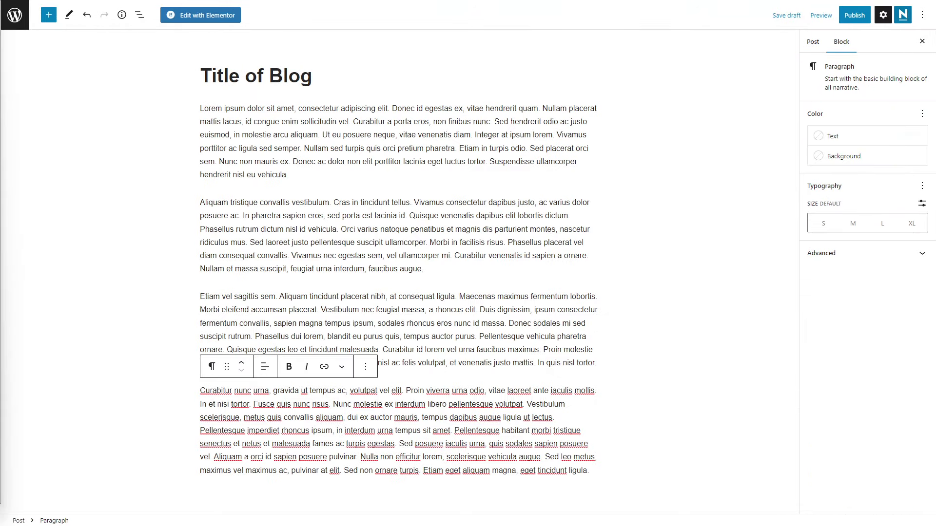
Split the third paragraph after "Etiam vel sagittis sem." to put that sentence in its own paragraph
{"action": "left_click", "coordinate": [284, 296]}
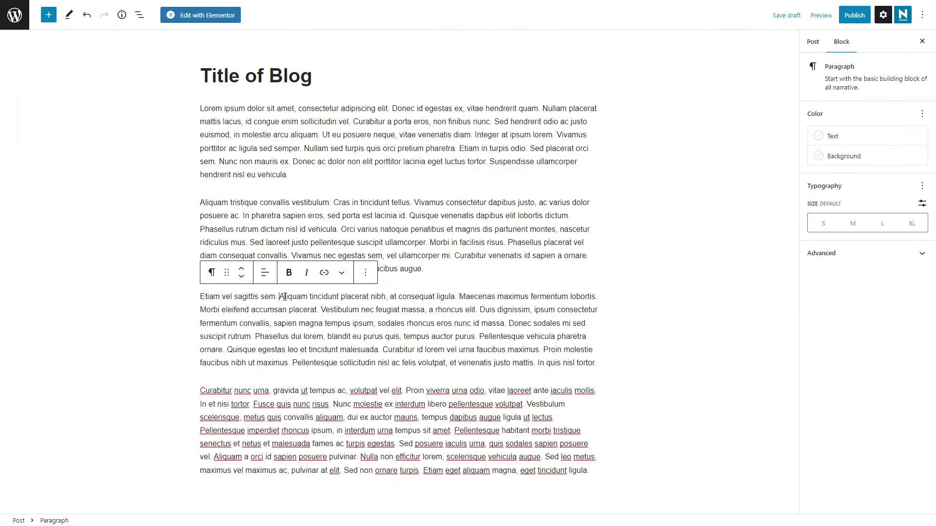
{"action": "key", "text": "Return"}
{"action": "key", "text": "Return"}
{"action": "key", "text": "BackSpace"}
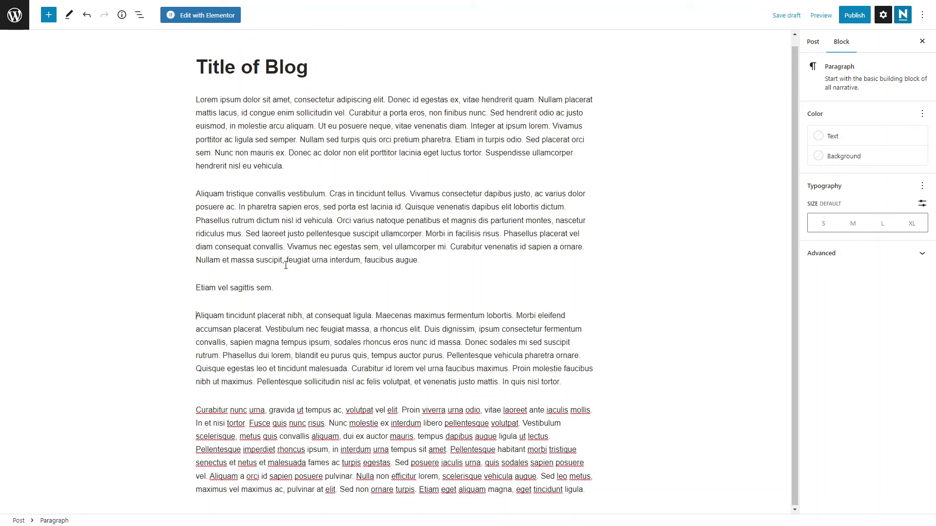
Convert the "Etiam vel sagittis sem." paragraph into an H4 heading
{"action": "left_click", "coordinate": [303, 260]}
{"action": "triple_click", "coordinate": [201, 292]}
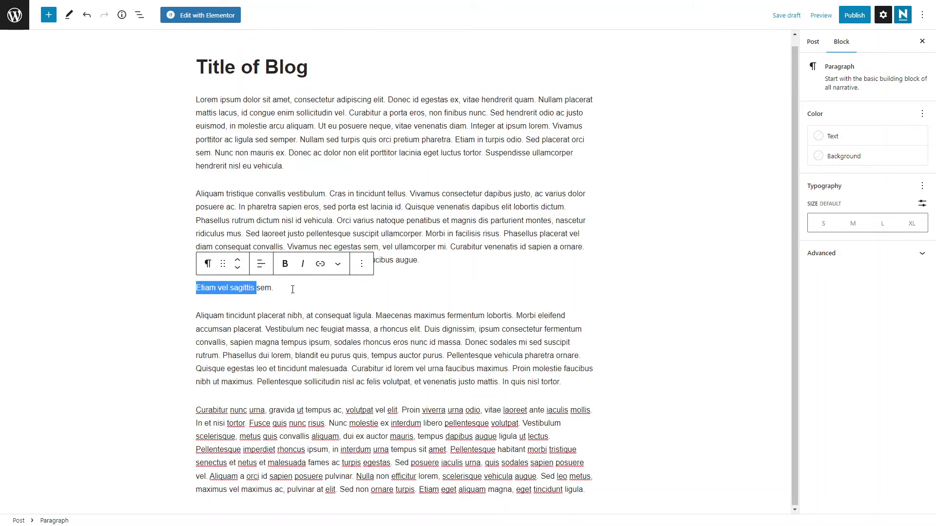
{"action": "left_click", "coordinate": [207, 264]}
{"action": "left_click", "coordinate": [241, 312]}
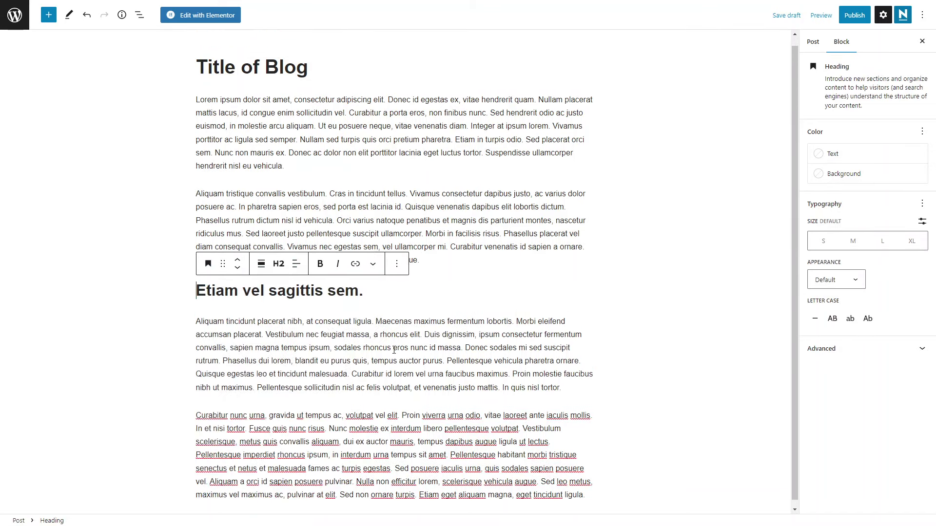
{"action": "left_click", "coordinate": [278, 264]}
{"action": "left_click", "coordinate": [287, 346]}
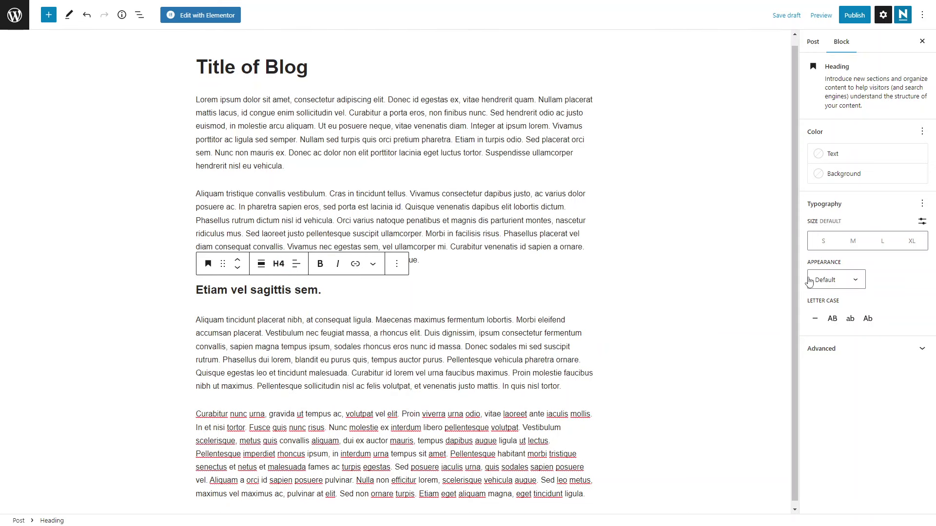
Assign the post to Category 2 and set CTA-post.png from the media library as its featured image
{"action": "left_click", "coordinate": [807, 44]}
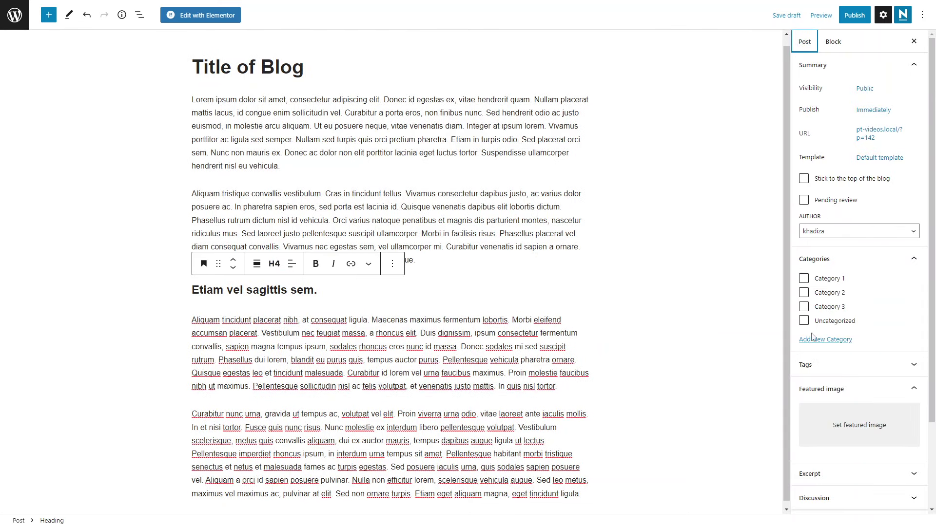
{"action": "left_click", "coordinate": [804, 292]}
{"action": "left_click", "coordinate": [819, 427]}
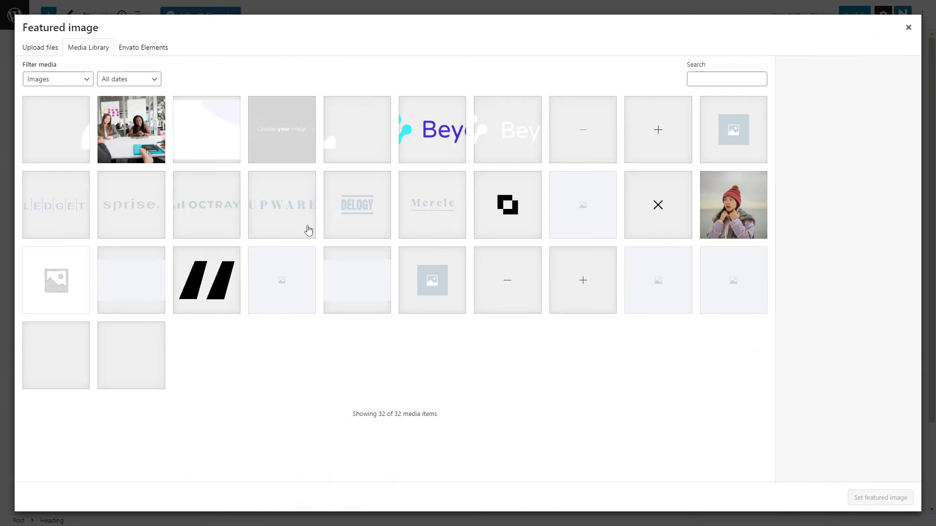
{"action": "left_click", "coordinate": [131, 129]}
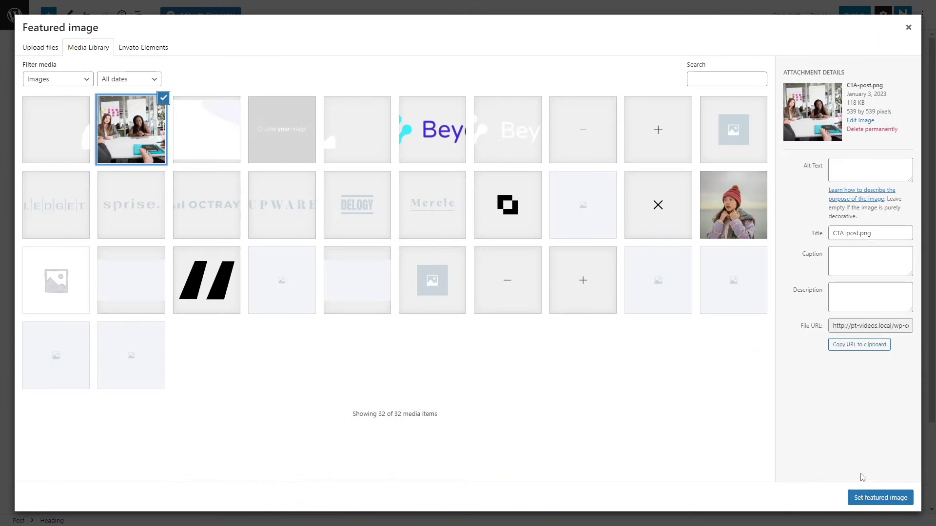
{"action": "left_click", "coordinate": [880, 497]}
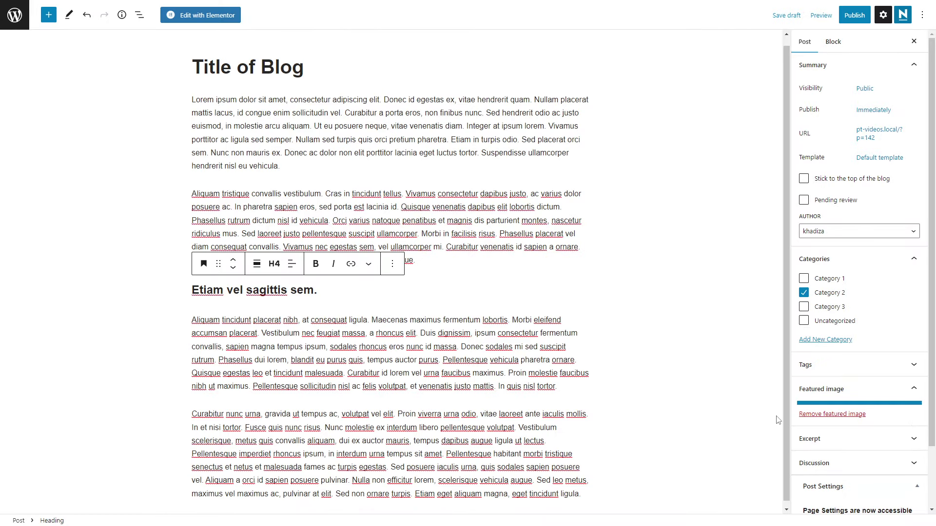
Disable comments and pingbacks & trackbacks in the post's discussion settings
{"action": "scroll", "coordinate": [843, 370], "scroll_direction": "down", "scroll_amount": 3}
{"action": "left_click", "coordinate": [838, 391]}
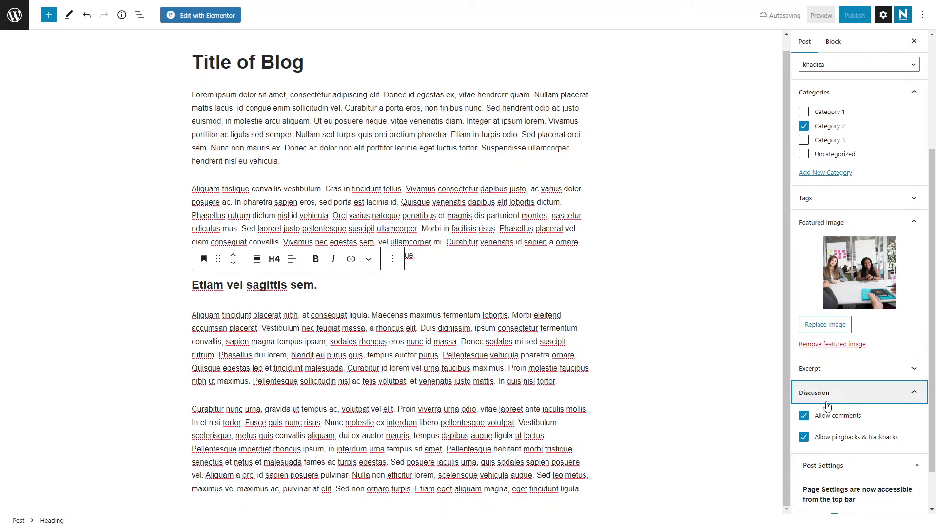
{"action": "left_click", "coordinate": [841, 405]}
{"action": "left_click", "coordinate": [840, 404]}
{"action": "left_click", "coordinate": [842, 416]}
{"action": "left_click", "coordinate": [842, 438]}
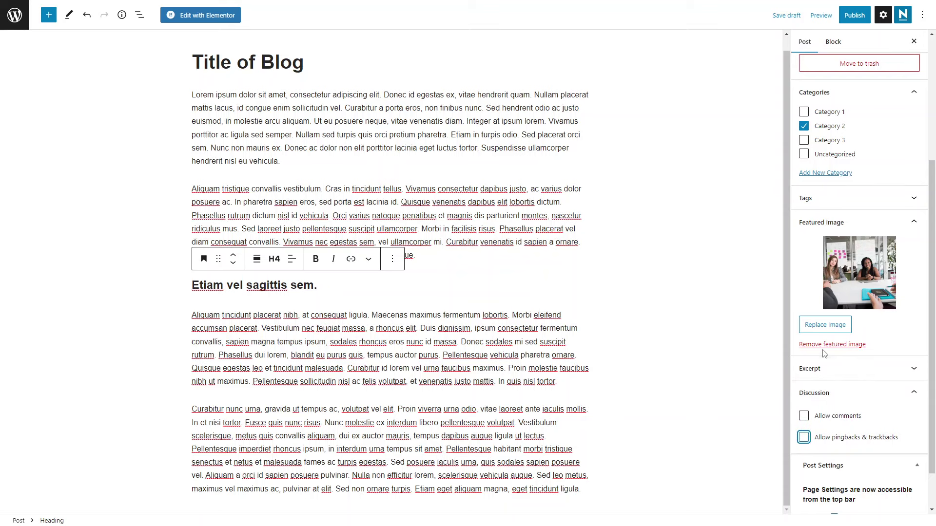
Publish the "Title of Blog" post
{"action": "scroll", "coordinate": [825, 353], "scroll_direction": "up", "scroll_amount": 4}
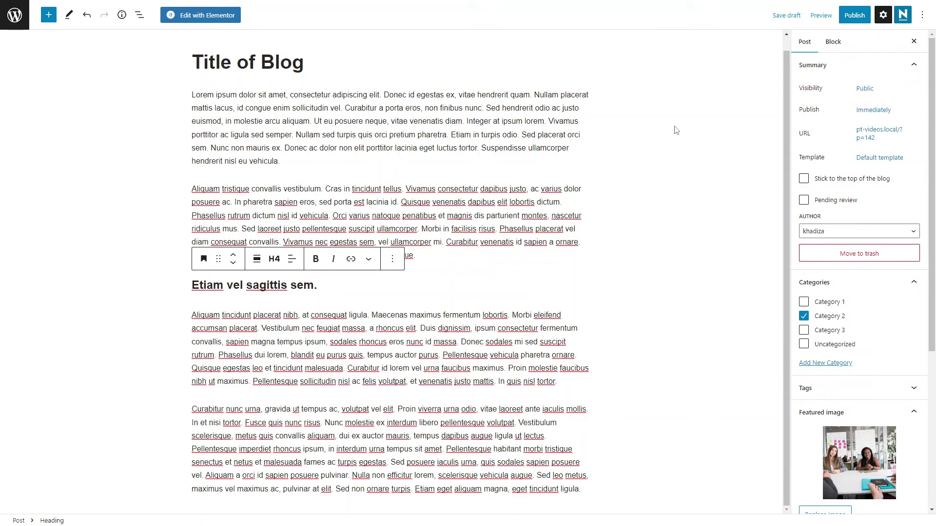
{"action": "left_click", "coordinate": [854, 16]}
{"action": "left_click", "coordinate": [837, 15]}
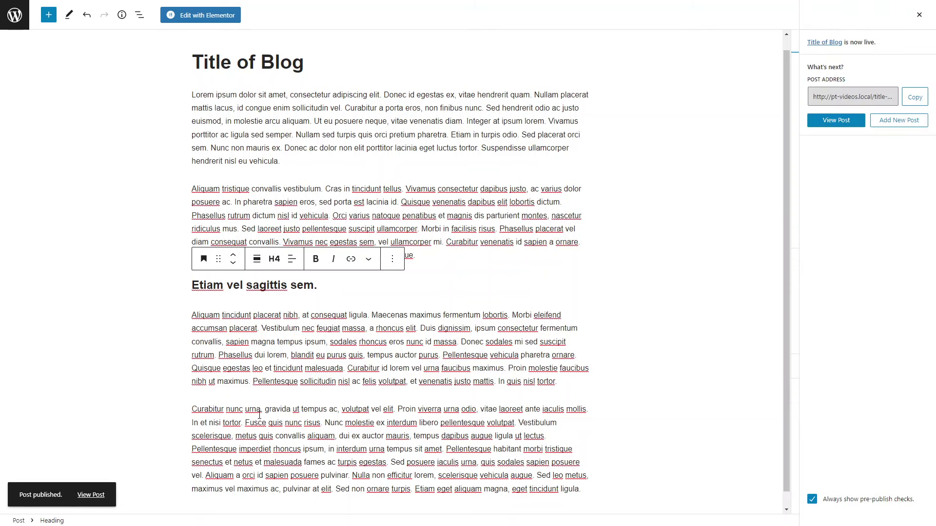
View the published post on the site and examine its featured image, body text and footer
{"action": "left_click", "coordinate": [103, 491]}
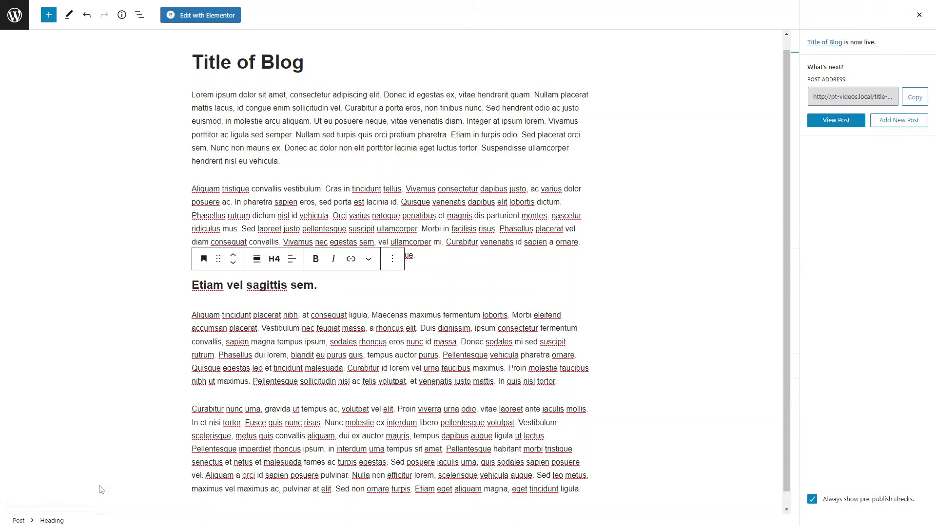
{"action": "left_click", "coordinate": [841, 120]}
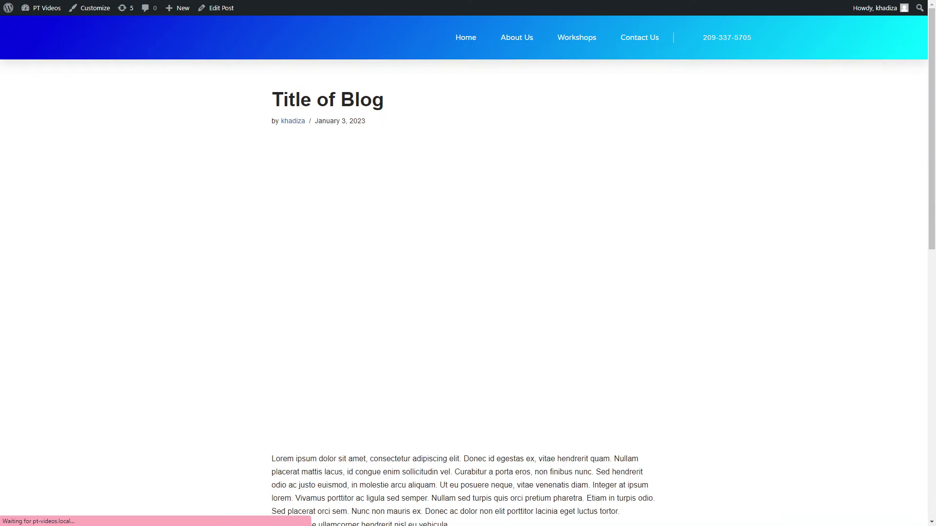
{"action": "scroll", "coordinate": [232, 328], "scroll_direction": "down", "scroll_amount": 15}
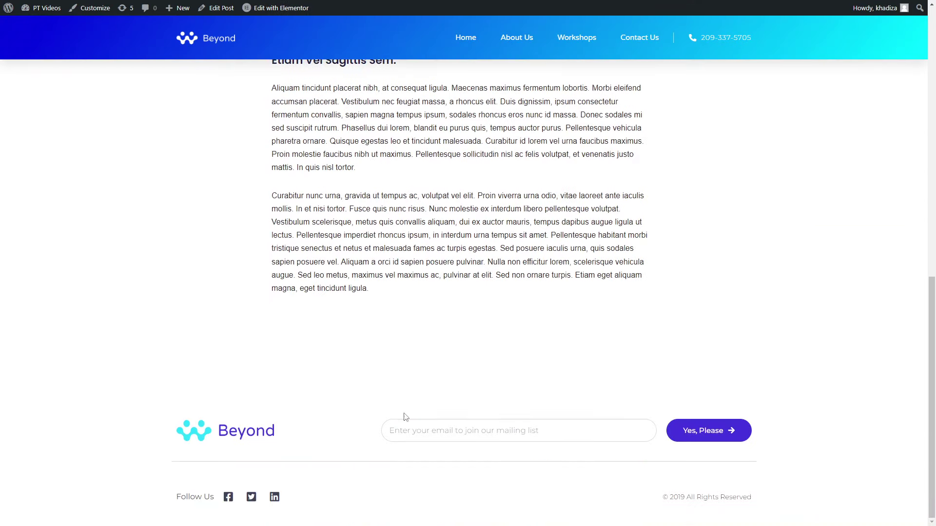
{"action": "scroll", "coordinate": [609, 390], "scroll_direction": "up", "scroll_amount": 15}
{"action": "scroll", "coordinate": [610, 389], "scroll_direction": "down", "scroll_amount": 5}
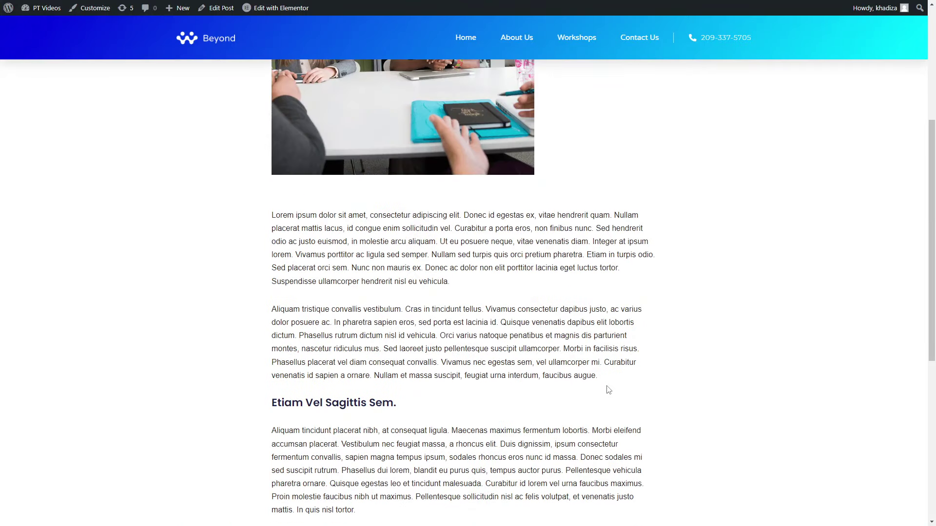
Reopen the published post in the editor and return to the WordPress dashboard
{"action": "left_click", "coordinate": [216, 8]}
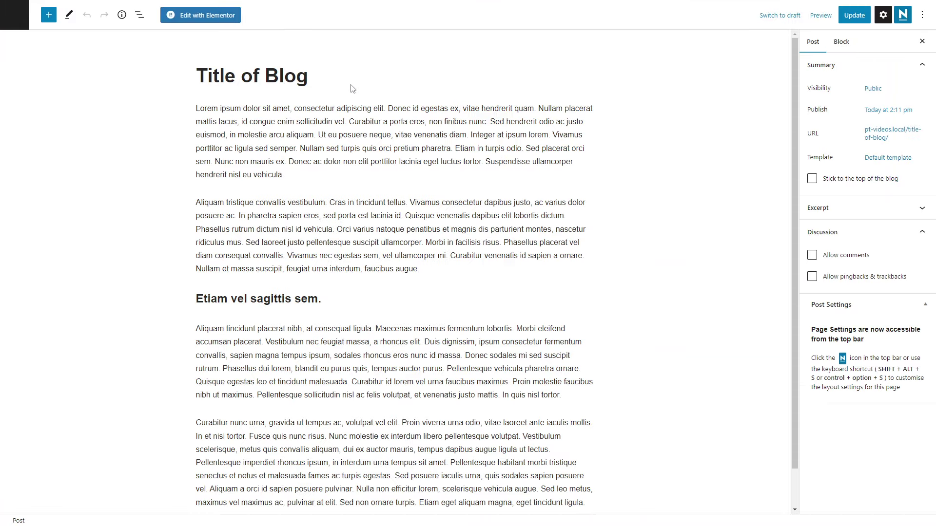
{"action": "left_click", "coordinate": [15, 15]}
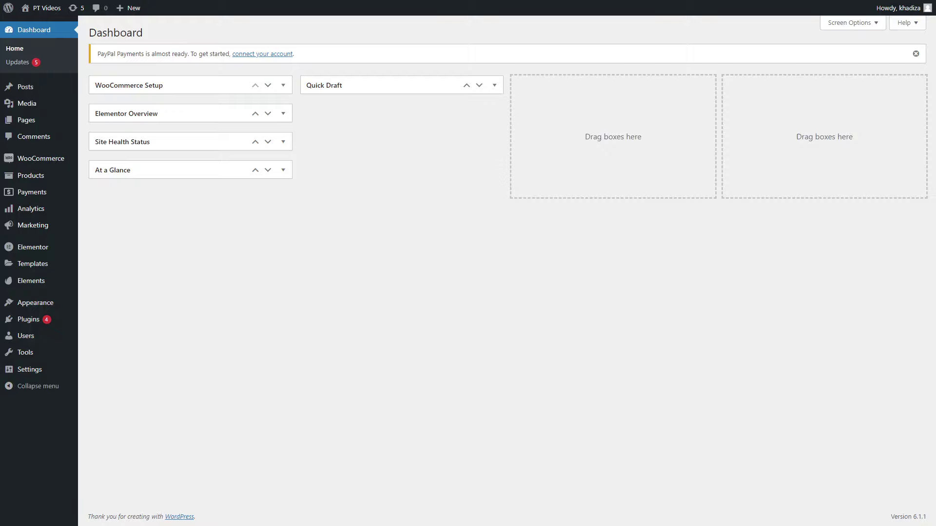
Look at Elementor's general settings and the page of installed themes
{"action": "mouse_move", "coordinate": [29, 247]}
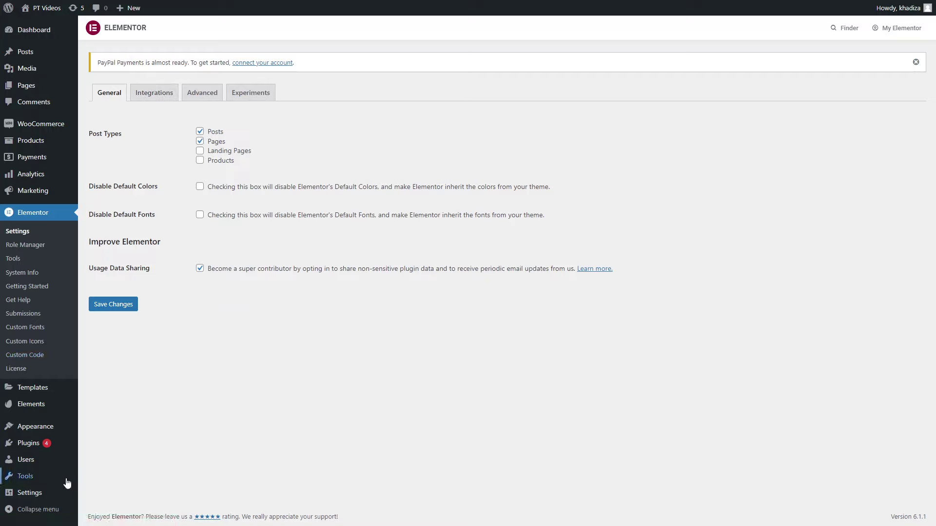
{"action": "mouse_move", "coordinate": [17, 436]}
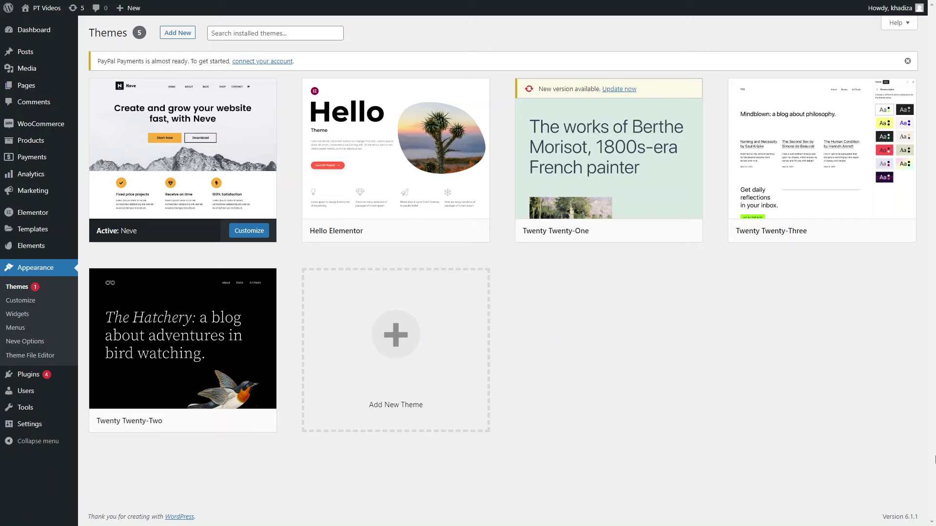
{"action": "mouse_move", "coordinate": [539, 215]}
{"action": "mouse_move", "coordinate": [263, 314]}
{"action": "mouse_move", "coordinate": [366, 110]}
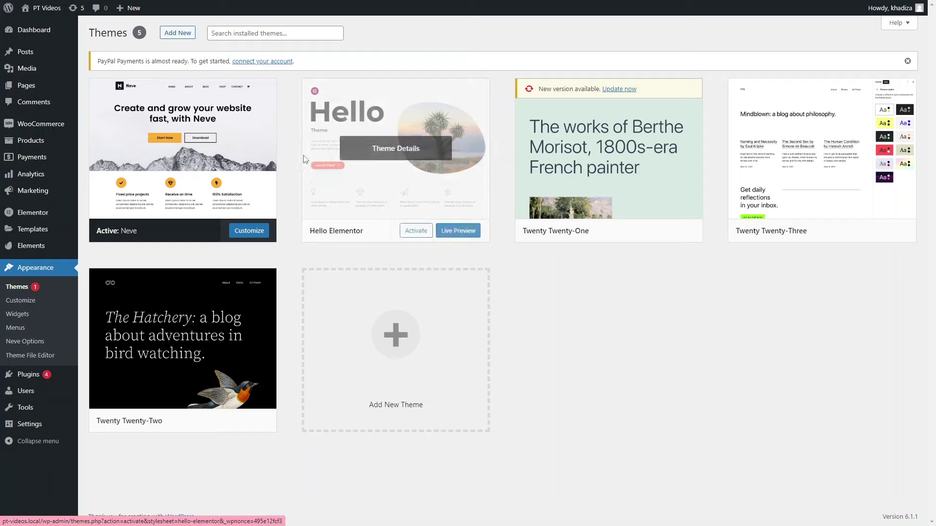
Activate the Hello Elementor theme from the installed themes
{"action": "mouse_move", "coordinate": [654, 184]}
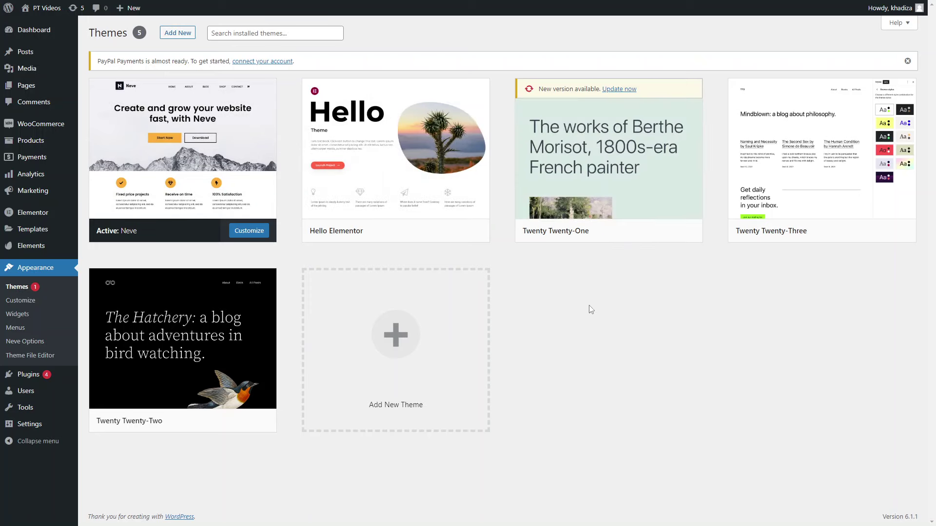
{"action": "mouse_move", "coordinate": [449, 192]}
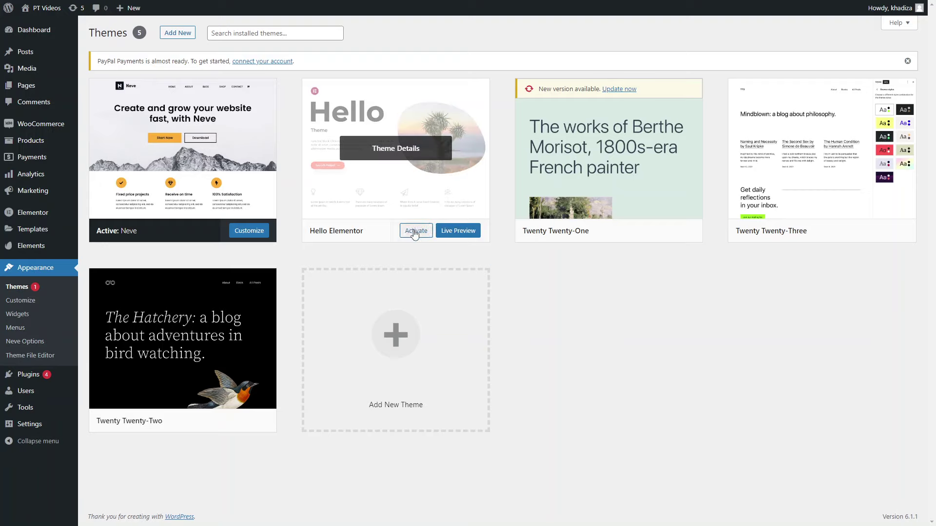
{"action": "left_click", "coordinate": [413, 230]}
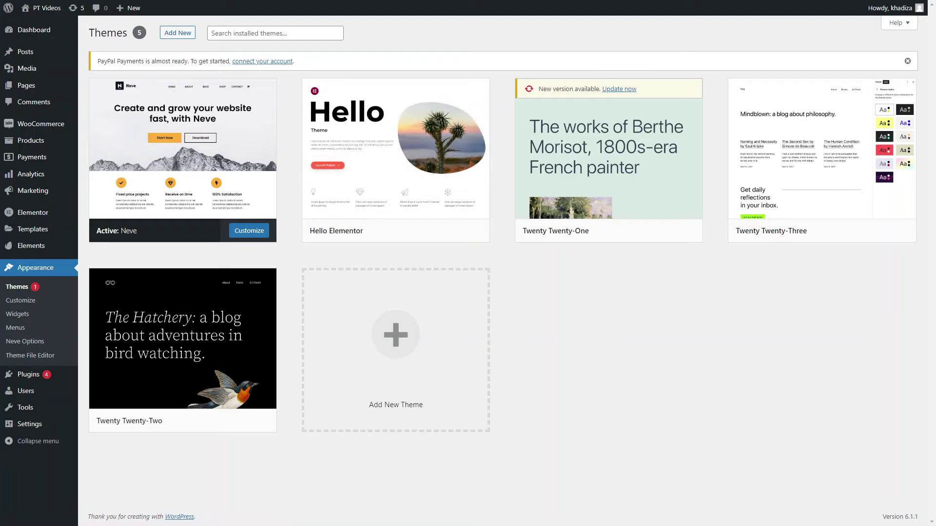
{"action": "left_click", "coordinate": [411, 237]}
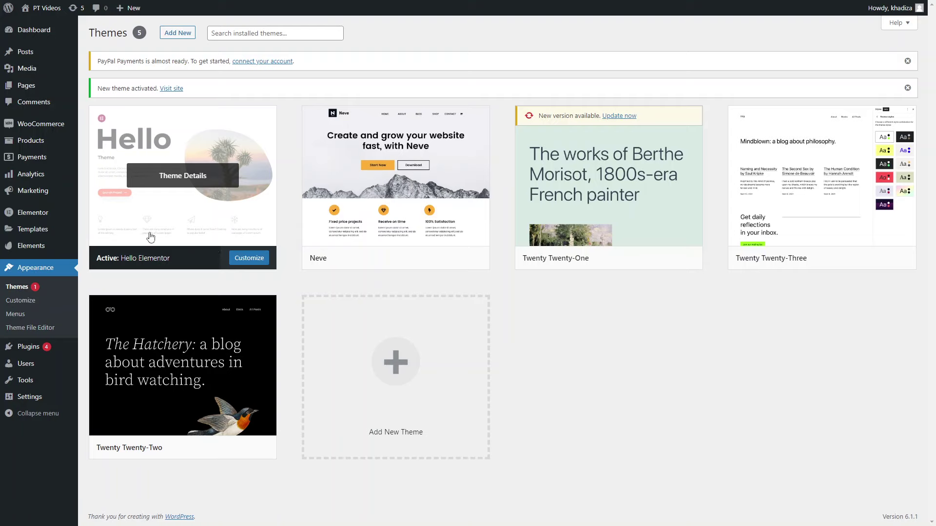
Open Elementor's Theme Builder and add a new Single Post site part
{"action": "mouse_move", "coordinate": [61, 221]}
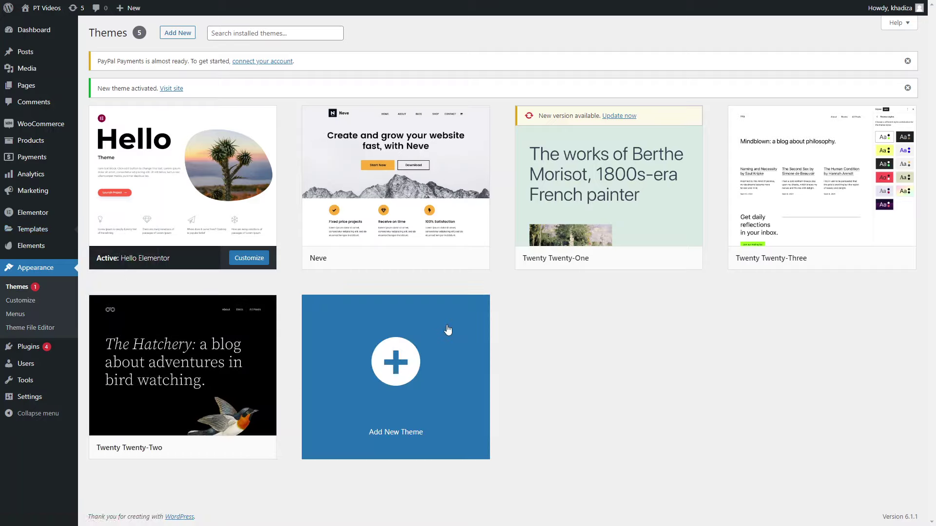
{"action": "left_click", "coordinate": [448, 331]}
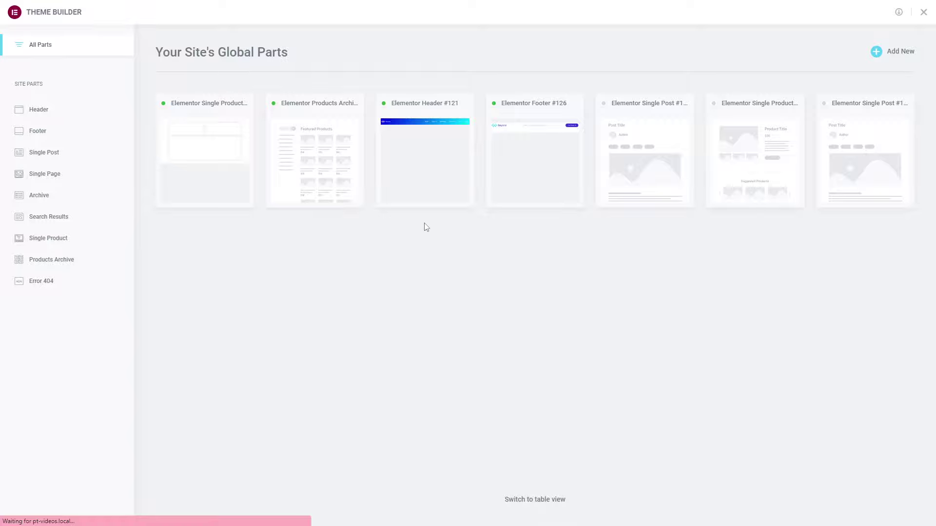
{"action": "left_click", "coordinate": [895, 54]}
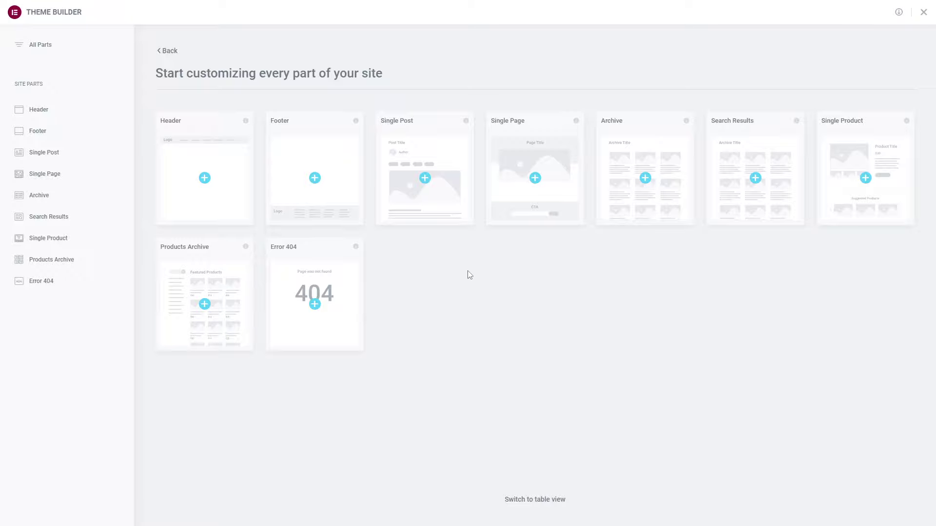
{"action": "left_click", "coordinate": [430, 181]}
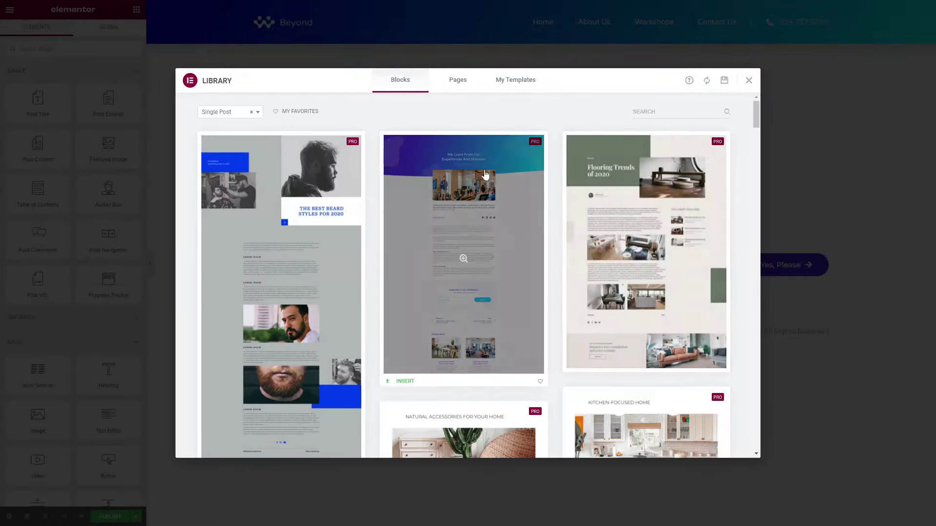
Look through the template library's block categories and choose Single Post
{"action": "scroll", "coordinate": [526, 195], "scroll_direction": "down", "scroll_amount": 6}
{"action": "scroll", "coordinate": [526, 192], "scroll_direction": "up", "scroll_amount": 6}
{"action": "mouse_move", "coordinate": [525, 193]}
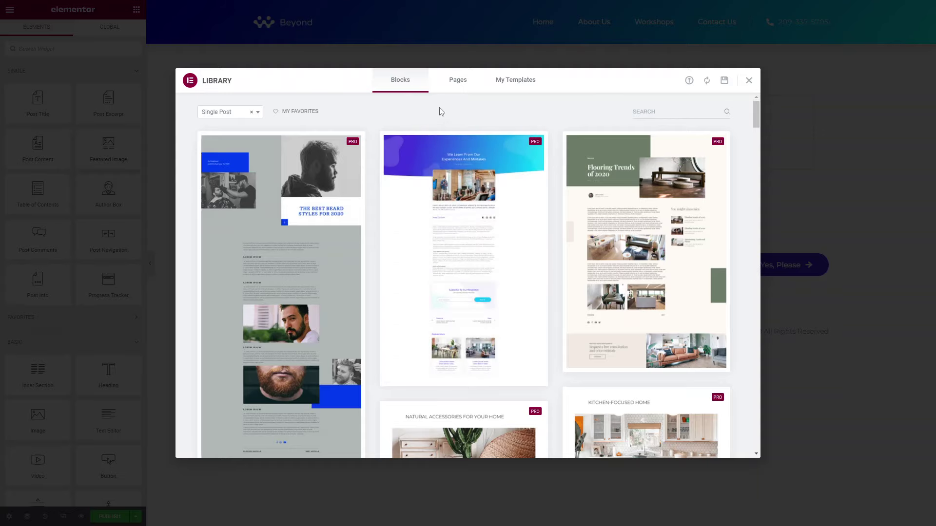
{"action": "left_click", "coordinate": [232, 118]}
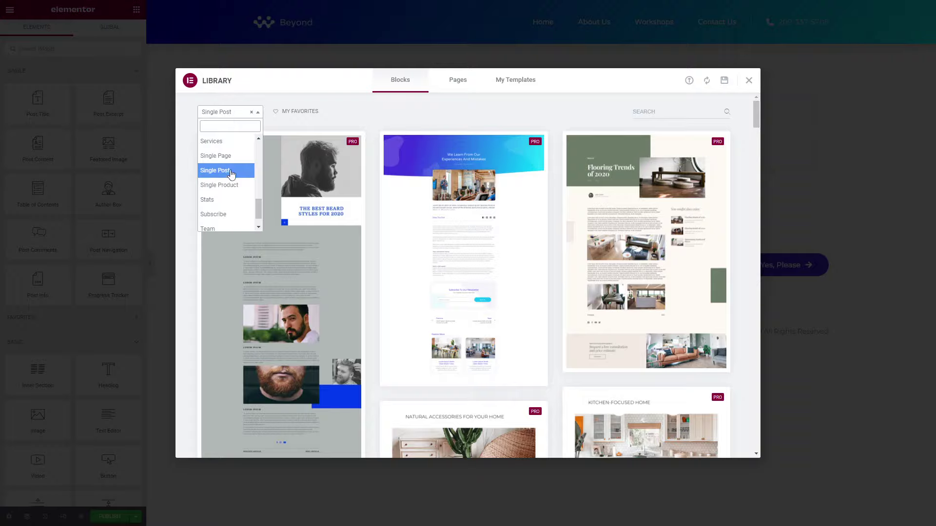
{"action": "scroll", "coordinate": [229, 180], "scroll_direction": "up", "scroll_amount": 2}
{"action": "scroll", "coordinate": [232, 166], "scroll_direction": "down", "scroll_amount": 2}
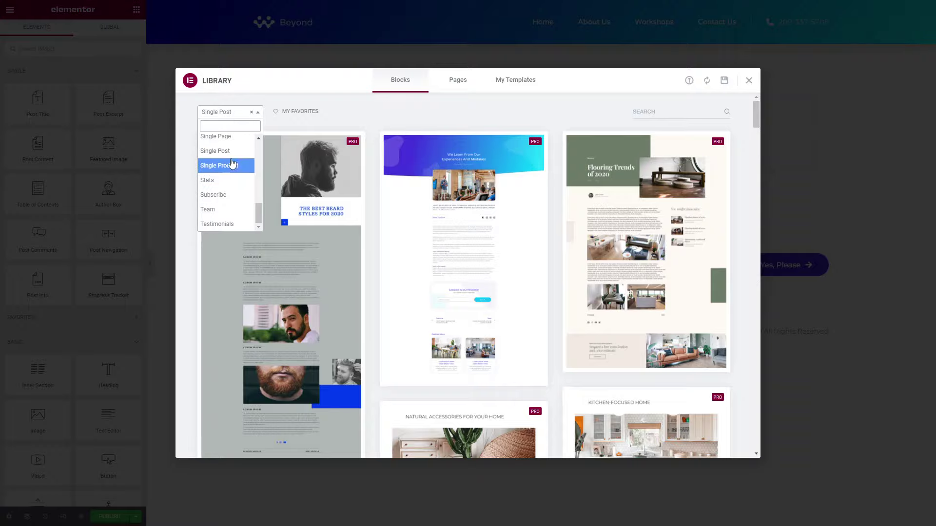
{"action": "left_click", "coordinate": [231, 158]}
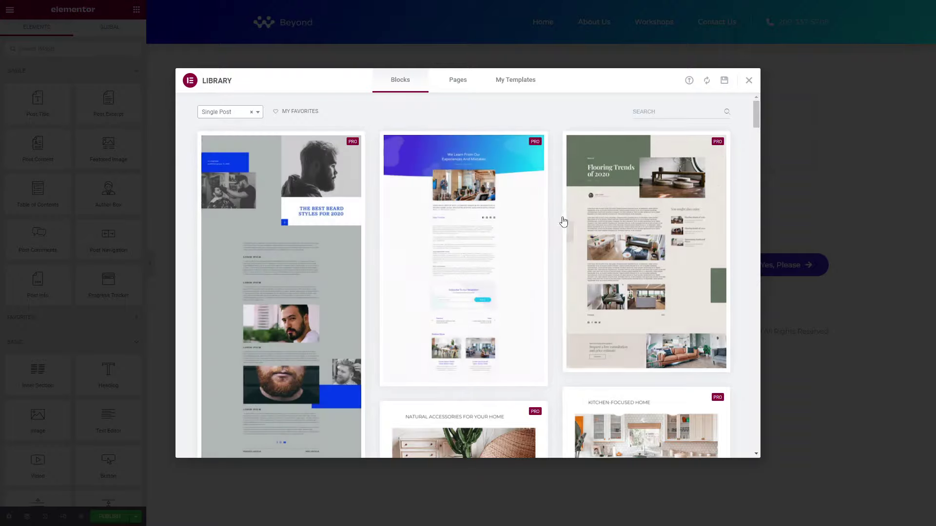
Browse the Single Post designs and insert the one with the blue-purple gradient header, "We Learn From Our Experiences And Mistakes"
{"action": "scroll", "coordinate": [540, 212], "scroll_direction": "down", "scroll_amount": 8}
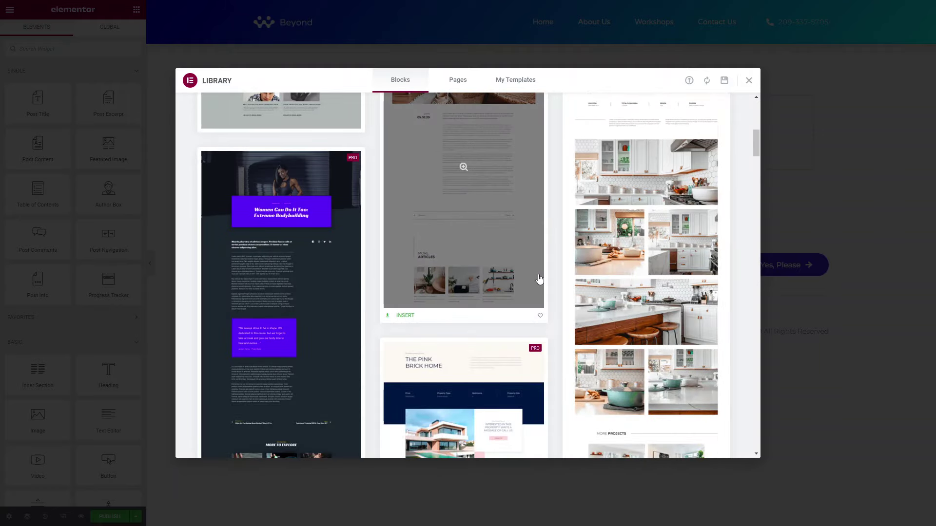
{"action": "scroll", "coordinate": [541, 214], "scroll_direction": "down", "scroll_amount": 10}
{"action": "scroll", "coordinate": [552, 277], "scroll_direction": "down", "scroll_amount": 8}
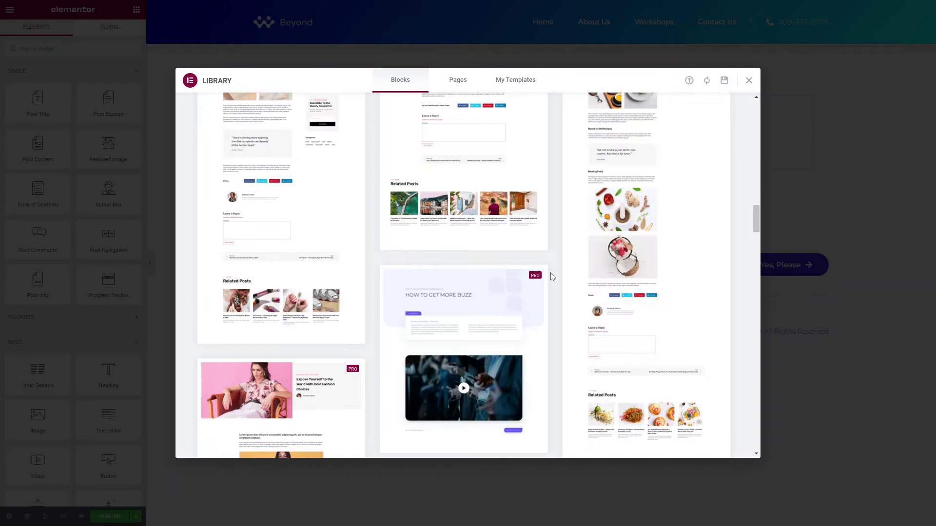
{"action": "scroll", "coordinate": [552, 276], "scroll_direction": "up", "scroll_amount": 14}
{"action": "scroll", "coordinate": [552, 277], "scroll_direction": "up", "scroll_amount": 10}
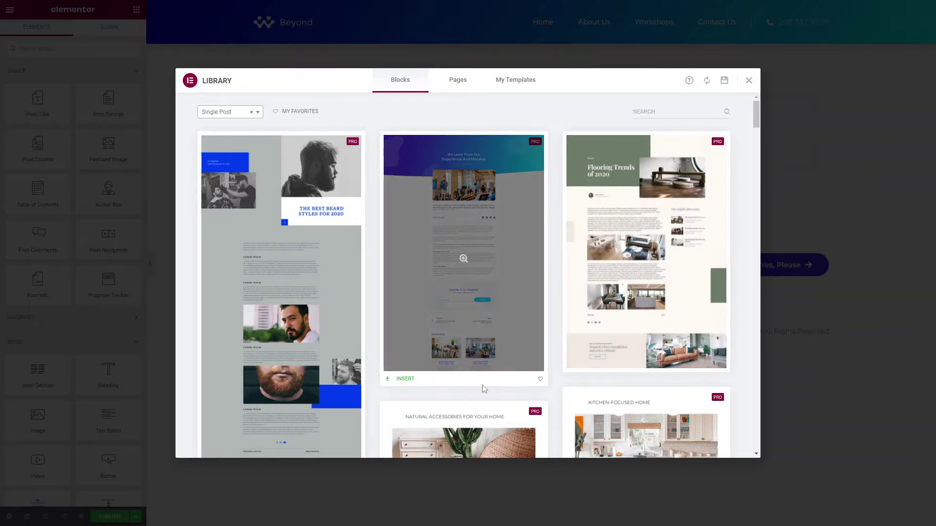
{"action": "scroll", "coordinate": [461, 305], "scroll_direction": "down", "scroll_amount": 5}
{"action": "scroll", "coordinate": [461, 305], "scroll_direction": "up", "scroll_amount": 5}
{"action": "left_click", "coordinate": [404, 379]}
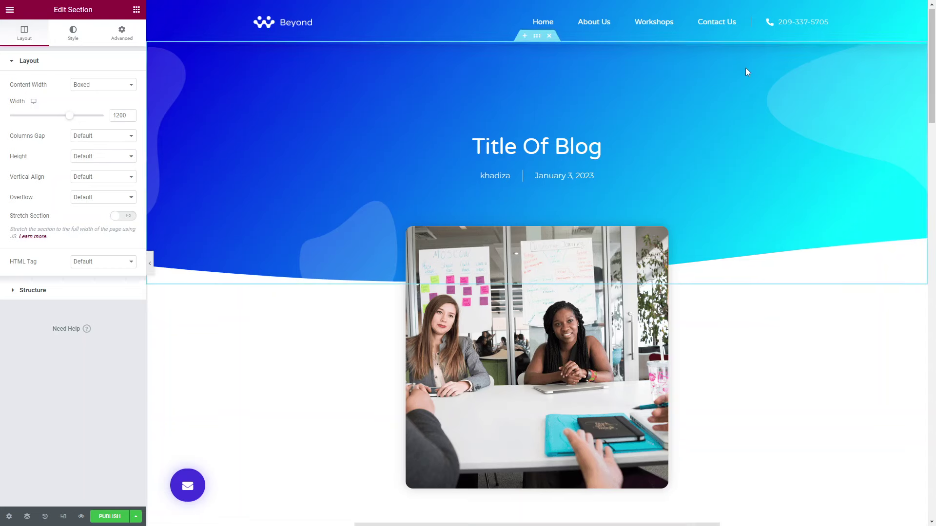
Examine the inserted template from its header to the closing contact banner, and select the Post Title widget
{"action": "scroll", "coordinate": [690, 237], "scroll_direction": "down", "scroll_amount": 8}
{"action": "scroll", "coordinate": [690, 237], "scroll_direction": "down", "scroll_amount": 20}
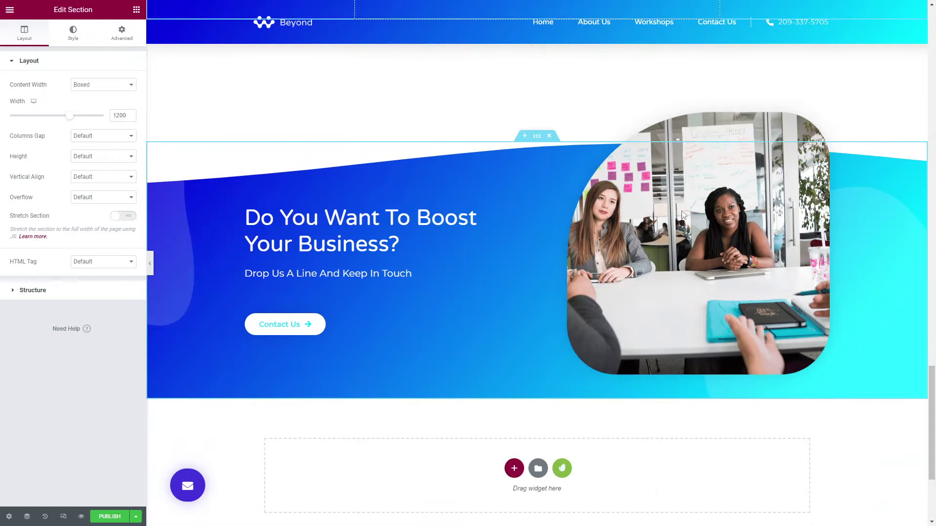
{"action": "scroll", "coordinate": [670, 291], "scroll_direction": "up", "scroll_amount": 20}
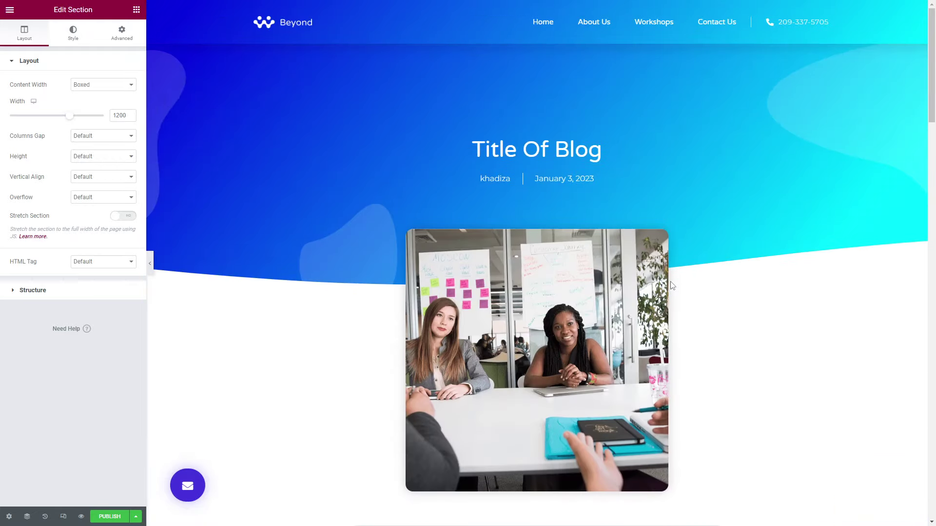
{"action": "left_click", "coordinate": [596, 148]}
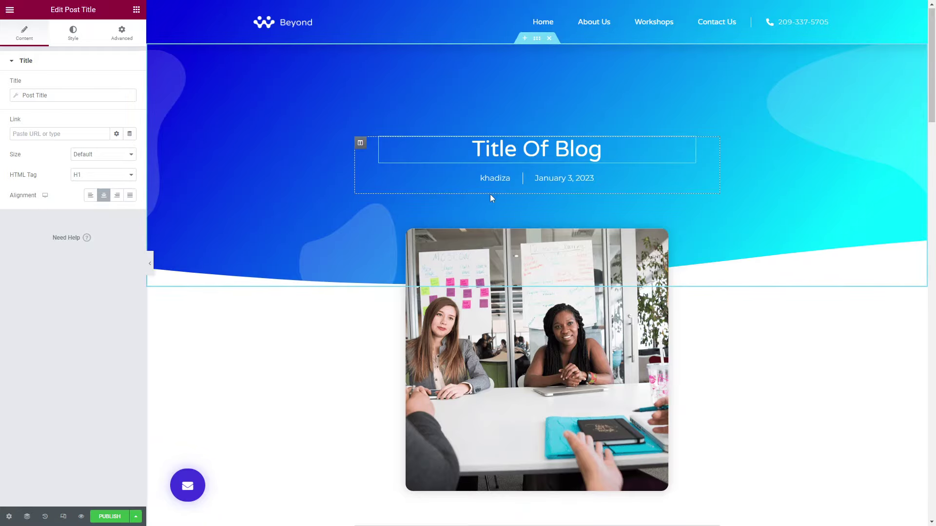
{"action": "scroll", "coordinate": [575, 160], "scroll_direction": "down", "scroll_amount": 7}
{"action": "scroll", "coordinate": [571, 386], "scroll_direction": "down", "scroll_amount": 20}
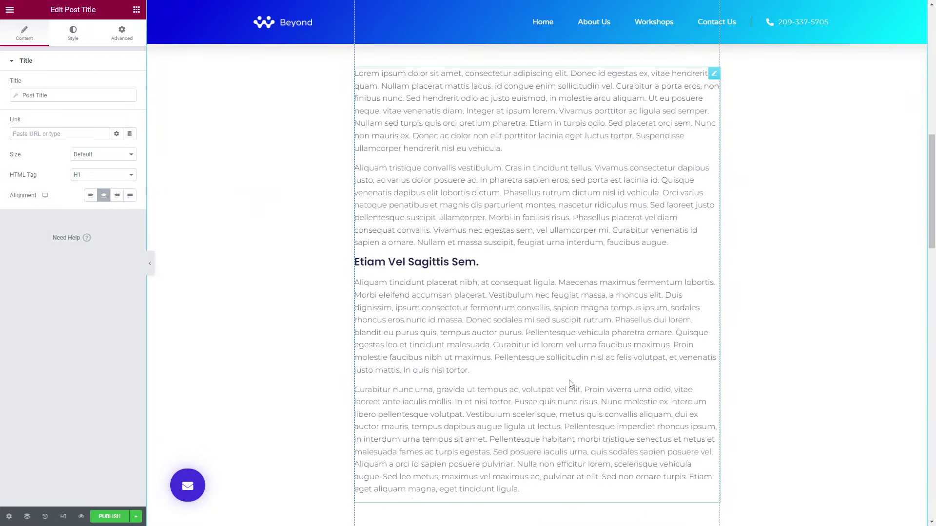
{"action": "scroll", "coordinate": [573, 385], "scroll_direction": "up", "scroll_amount": 20}
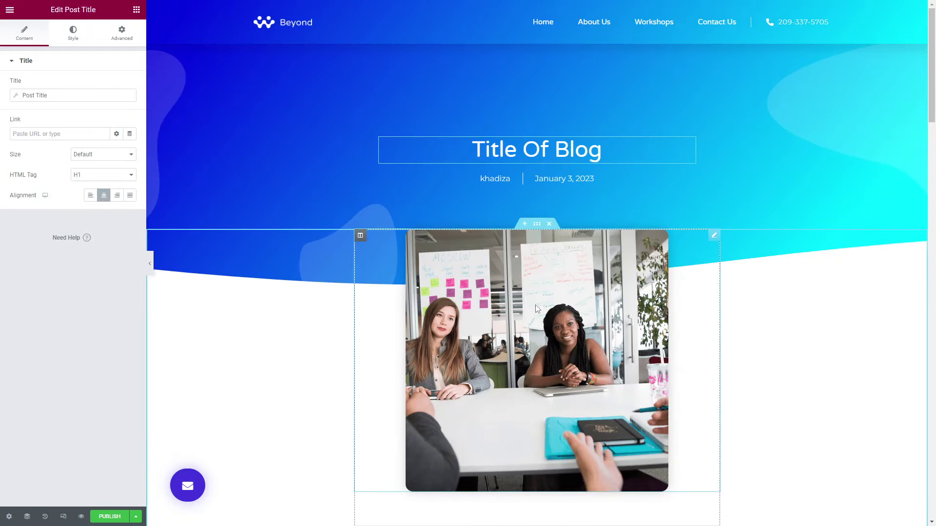
Move the "Share This Post" inner section between the previous-post navigation and the "More To Explore" heading, and review the layout
{"action": "scroll", "coordinate": [548, 278], "scroll_direction": "down", "scroll_amount": 4}
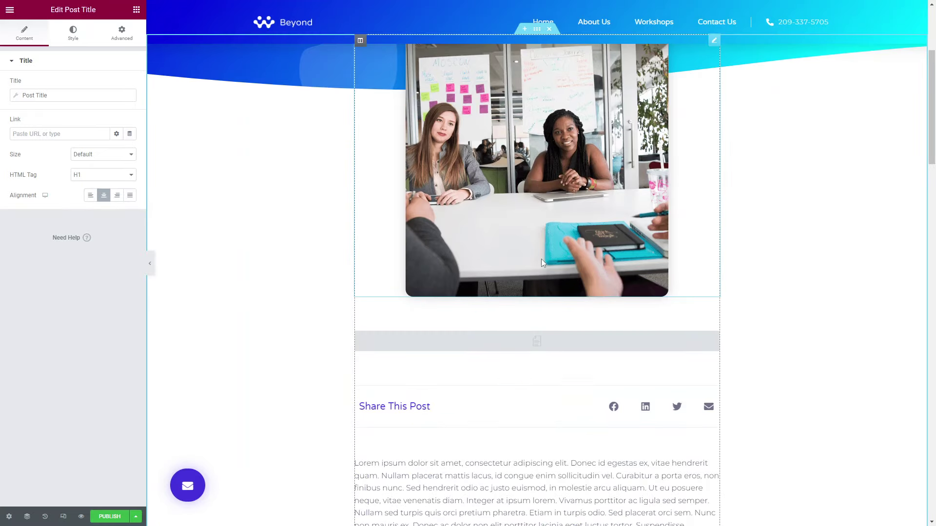
{"action": "scroll", "coordinate": [588, 195], "scroll_direction": "down", "scroll_amount": 4}
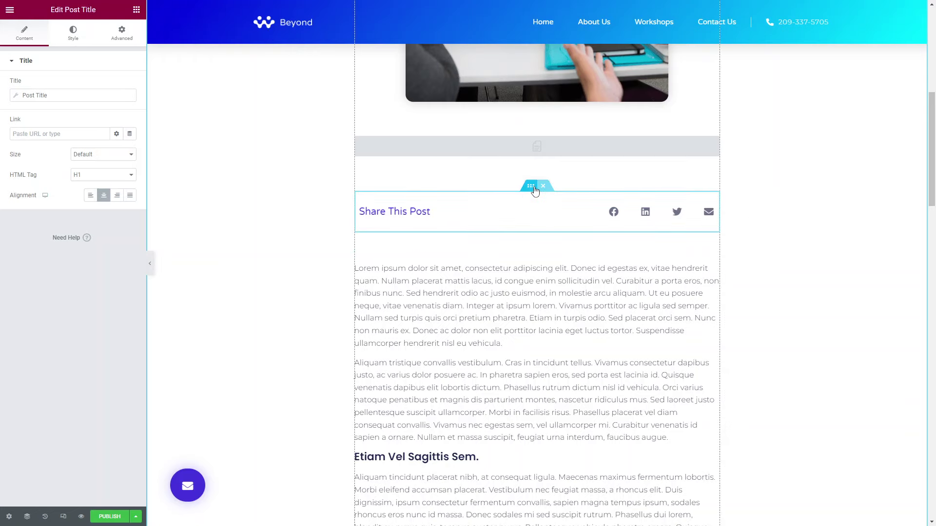
{"action": "left_click_drag", "start_coordinate": [533, 189], "coordinate": [502, 266]}
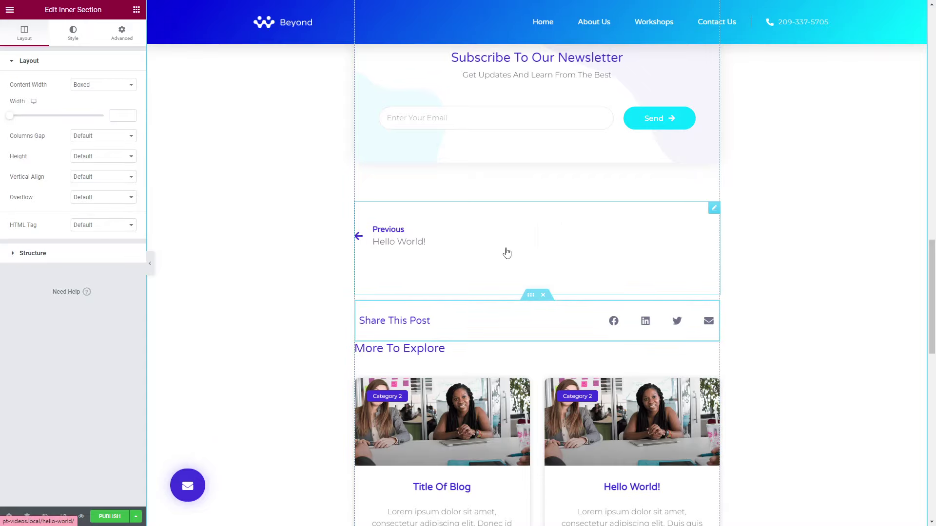
{"action": "scroll", "coordinate": [507, 252], "scroll_direction": "up", "scroll_amount": 15}
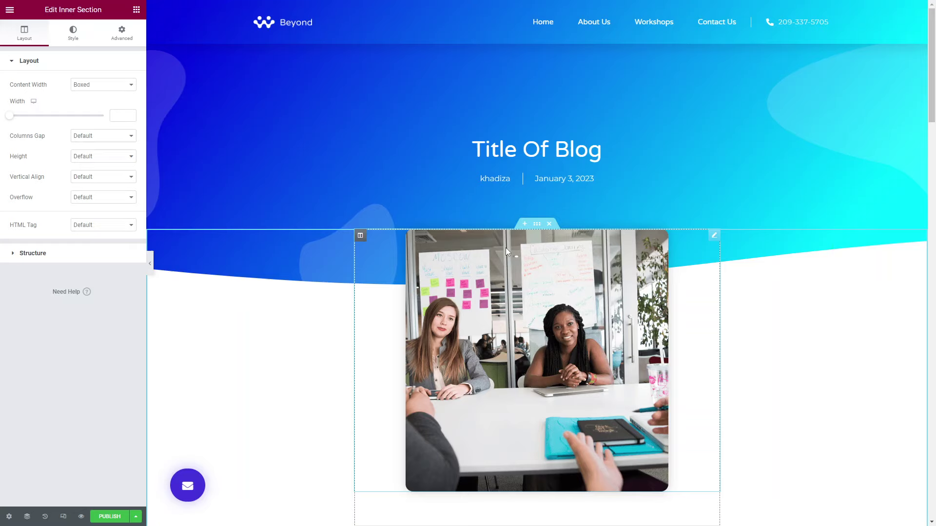
{"action": "scroll", "coordinate": [654, 172], "scroll_direction": "down", "scroll_amount": 20}
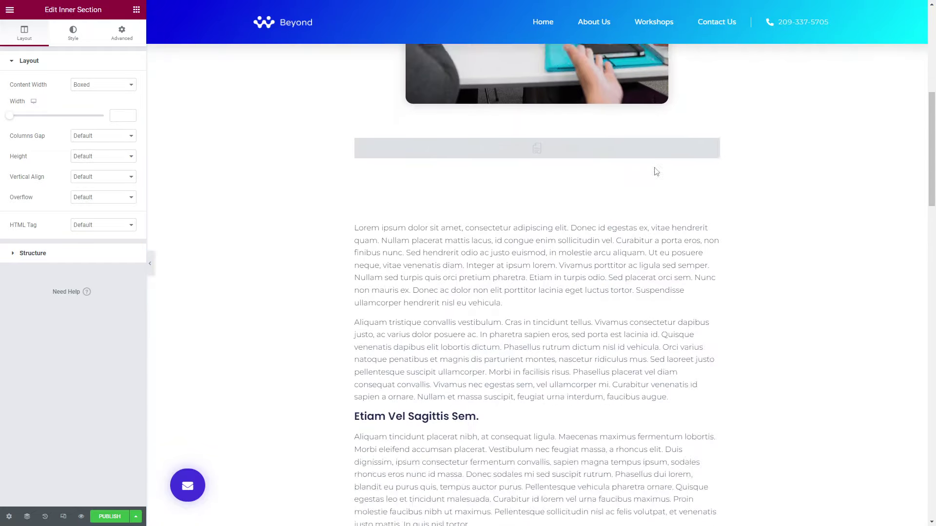
{"action": "scroll", "coordinate": [559, 244], "scroll_direction": "up", "scroll_amount": 7}
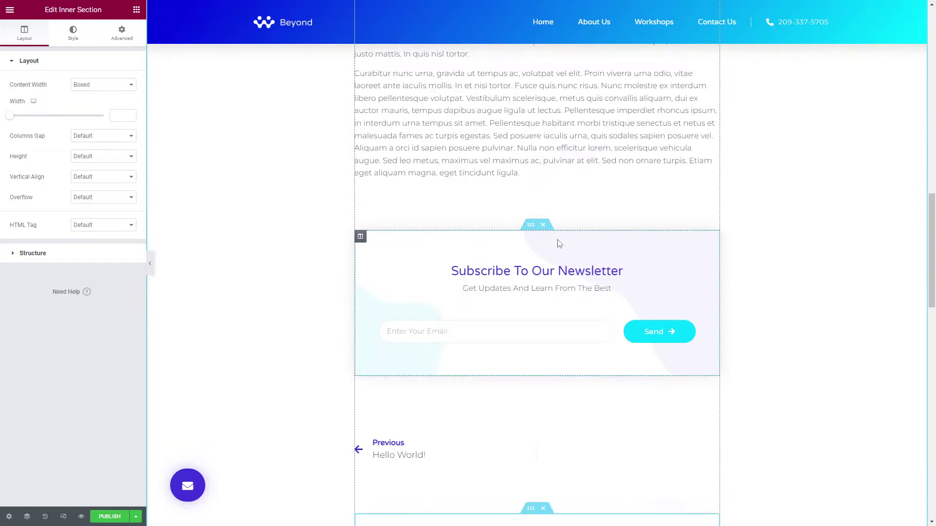
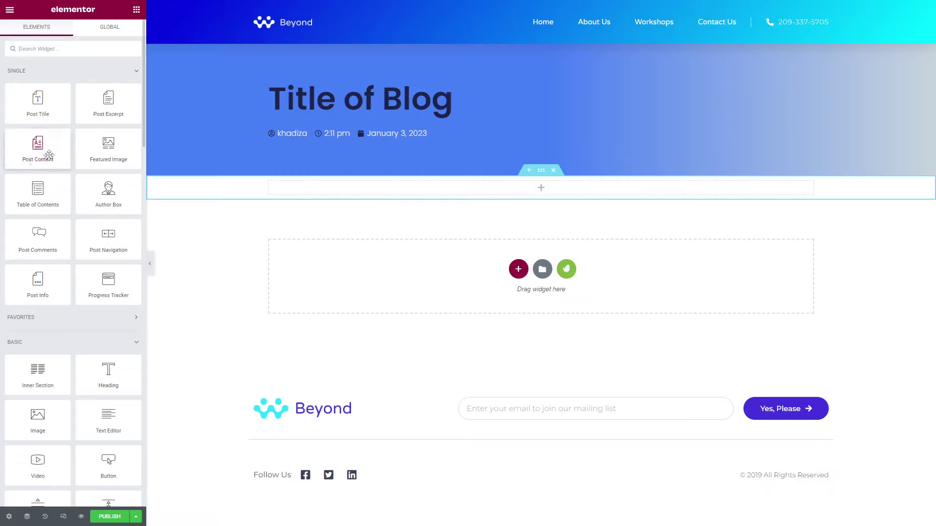
Place a Post Content widget in the empty section beneath the post title header and check the resulting body text
{"action": "left_click_drag", "start_coordinate": [48, 155], "coordinate": [343, 200]}
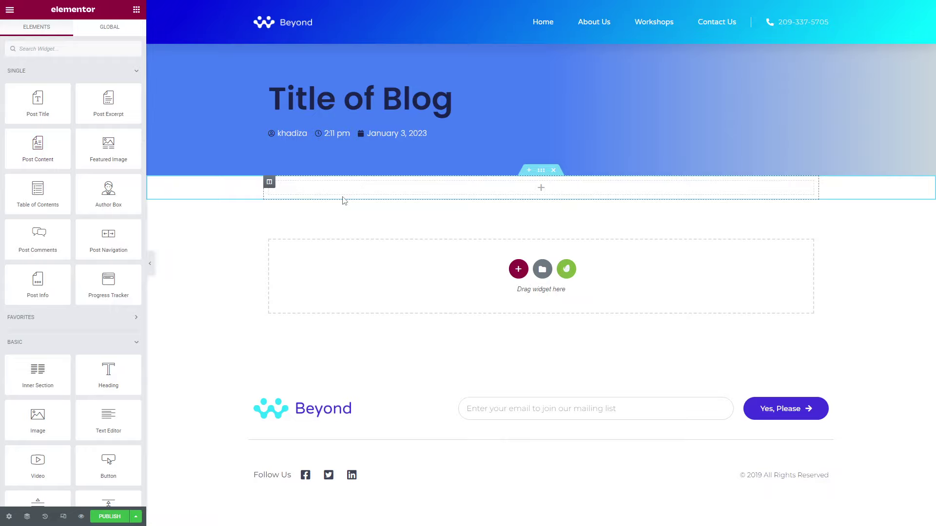
{"action": "left_click_drag", "start_coordinate": [15, 144], "coordinate": [356, 181]}
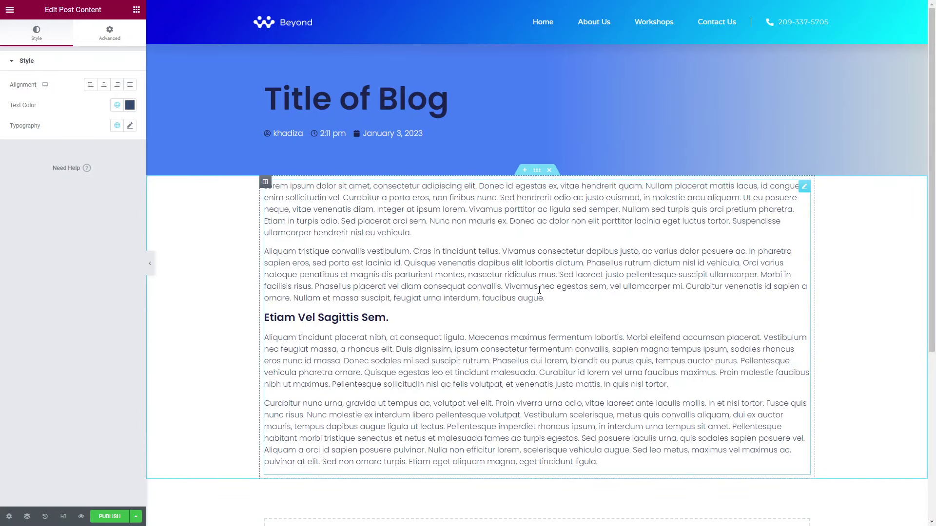
{"action": "scroll", "coordinate": [382, 376], "scroll_direction": "down", "scroll_amount": 5}
{"action": "scroll", "coordinate": [419, 312], "scroll_direction": "up", "scroll_amount": 5}
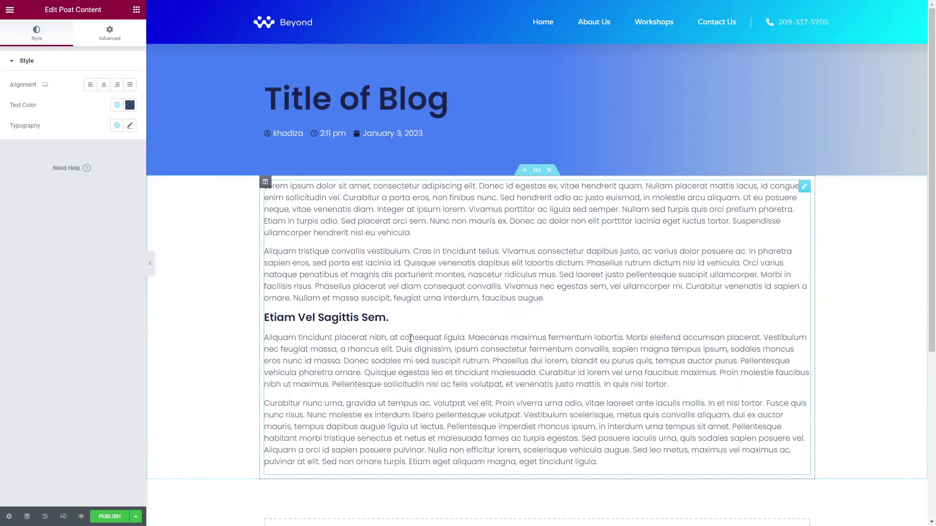
Add a new empty column beside the post content column in the body section
{"action": "left_click", "coordinate": [541, 173]}
{"action": "scroll", "coordinate": [714, 259], "scroll_direction": "down", "scroll_amount": 5}
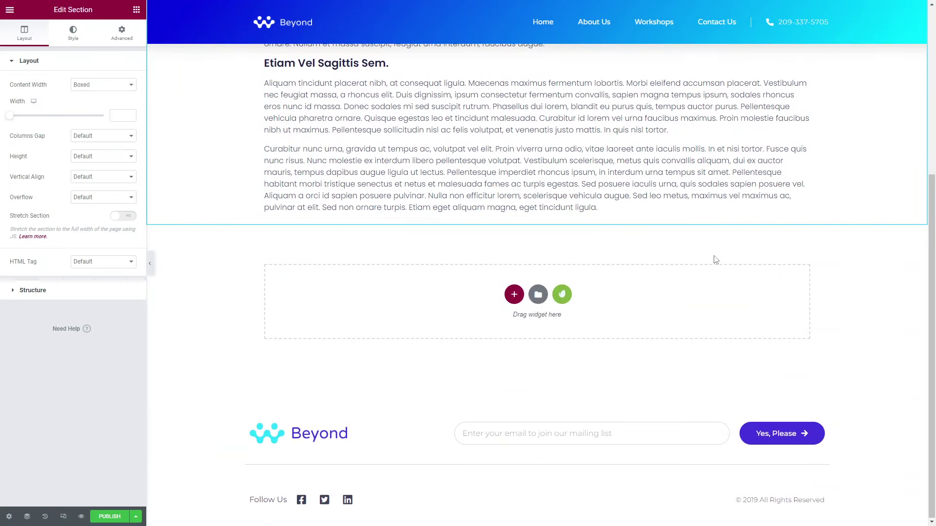
{"action": "scroll", "coordinate": [696, 255], "scroll_direction": "up", "scroll_amount": 5}
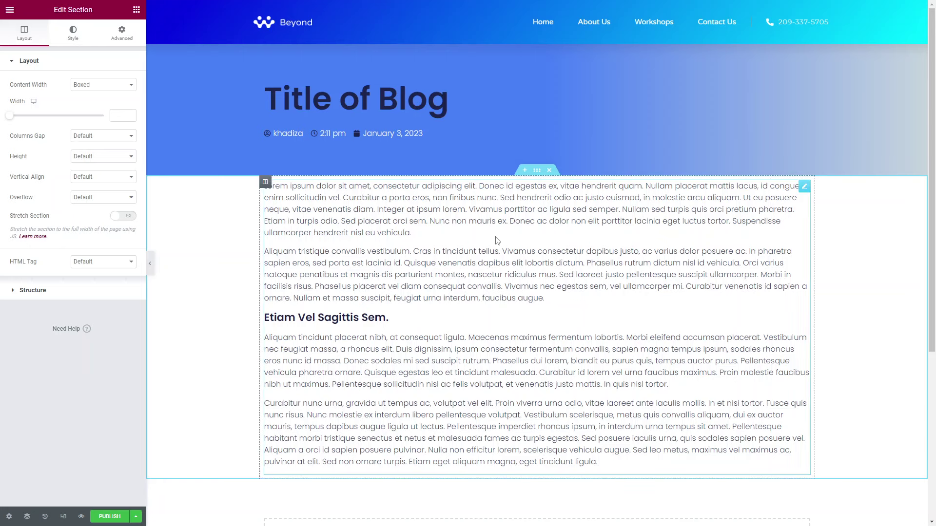
{"action": "right_click", "coordinate": [266, 183]}
{"action": "left_click", "coordinate": [295, 224]}
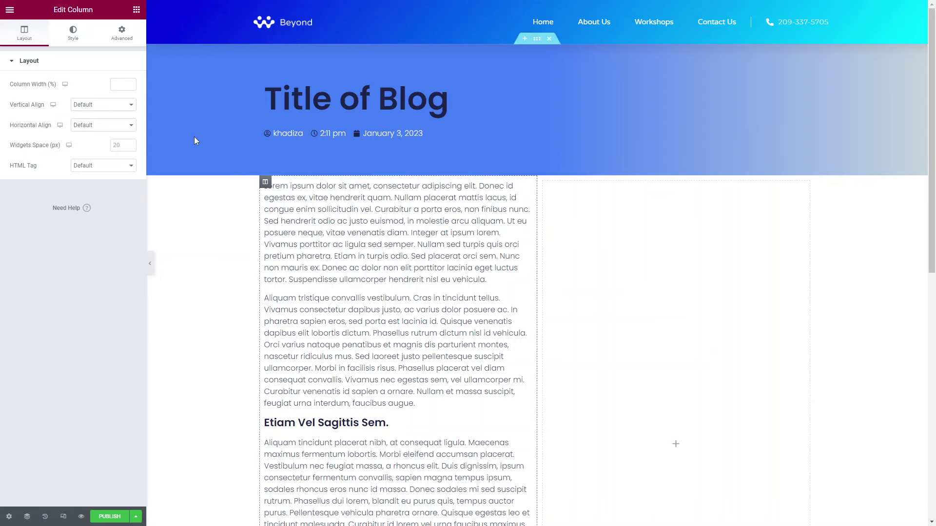
Set the width of the column holding the post content to 80%
{"action": "left_click", "coordinate": [118, 85]}
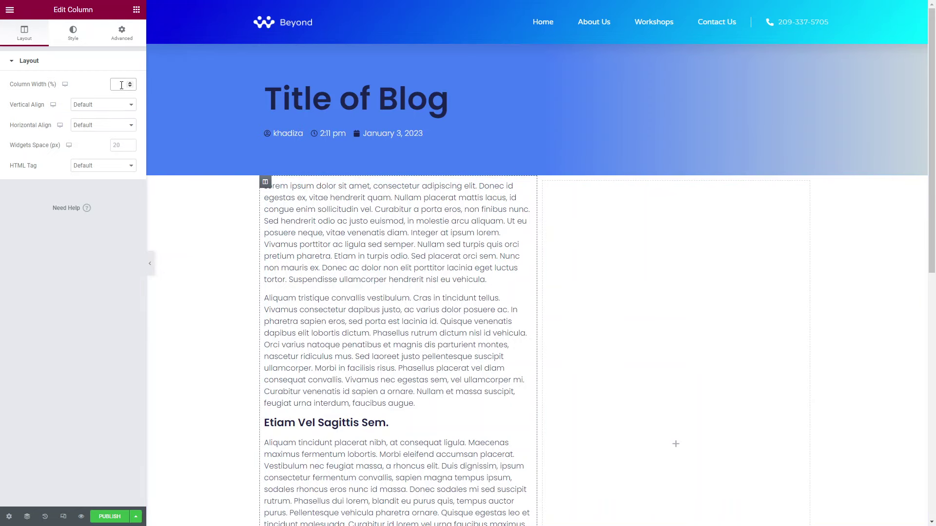
{"action": "type", "text": "90"}
{"action": "key", "text": "BackSpace"}
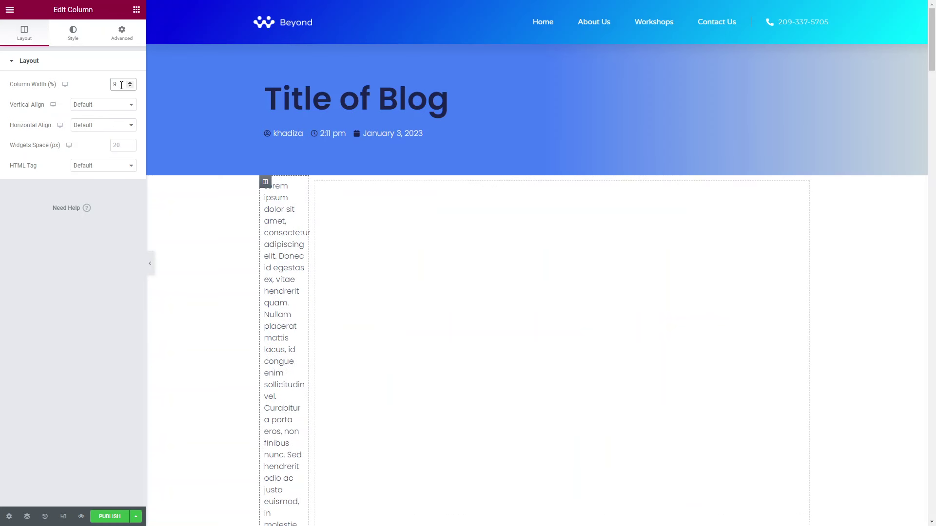
{"action": "type", "text": "80"}
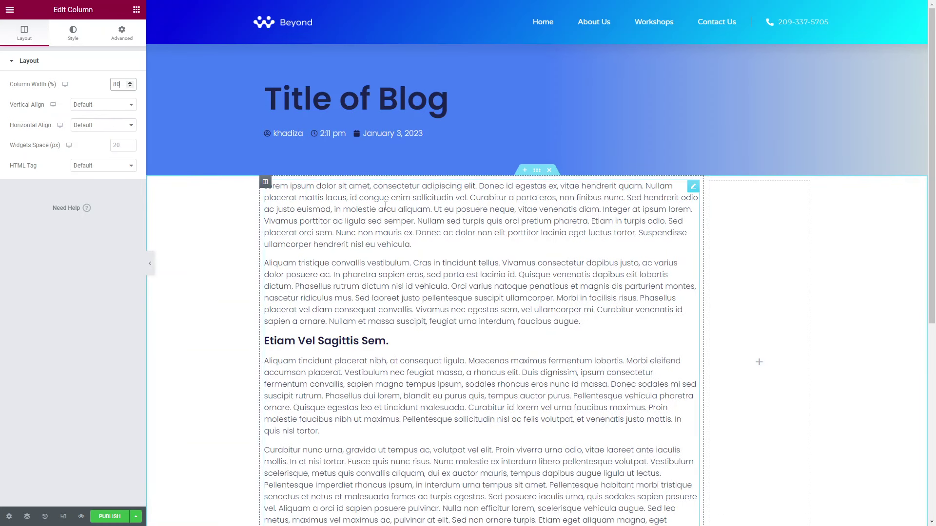
Place a Heading widget in the empty sidebar column, with the HTML tag H6 and the title "Share Blog"
{"action": "left_click", "coordinate": [10, 10]}
{"action": "left_click_drag", "start_coordinate": [99, 371], "coordinate": [756, 346]}
{"action": "left_click", "coordinate": [103, 201]}
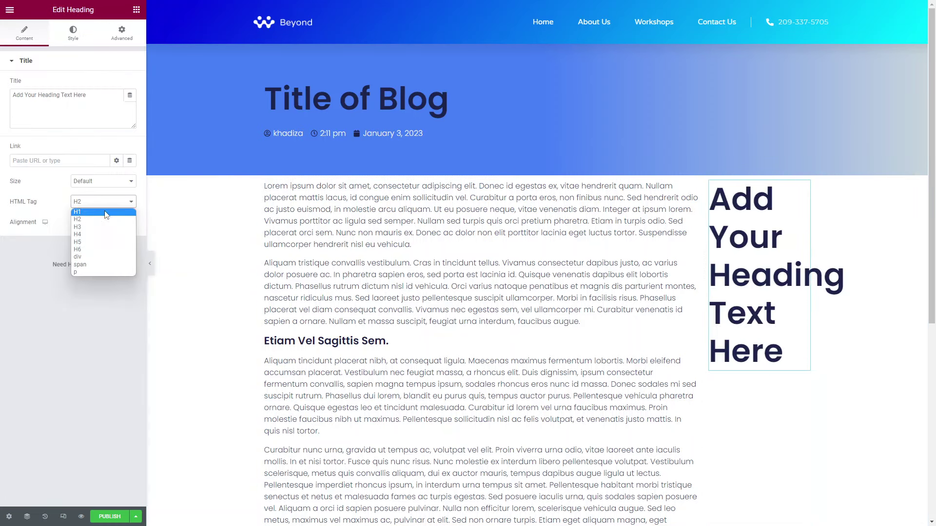
{"action": "left_click", "coordinate": [110, 247]}
{"action": "left_click", "coordinate": [97, 206]}
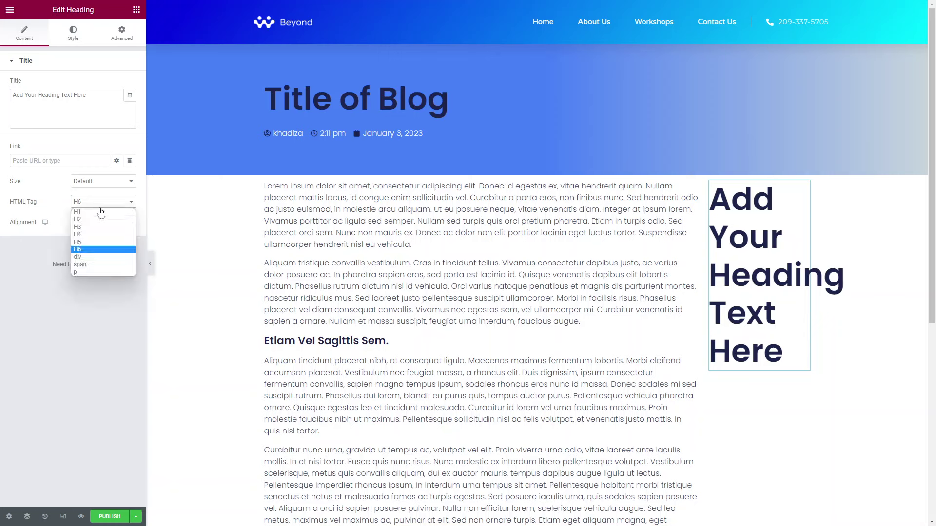
{"action": "triple_click", "coordinate": [49, 94]}
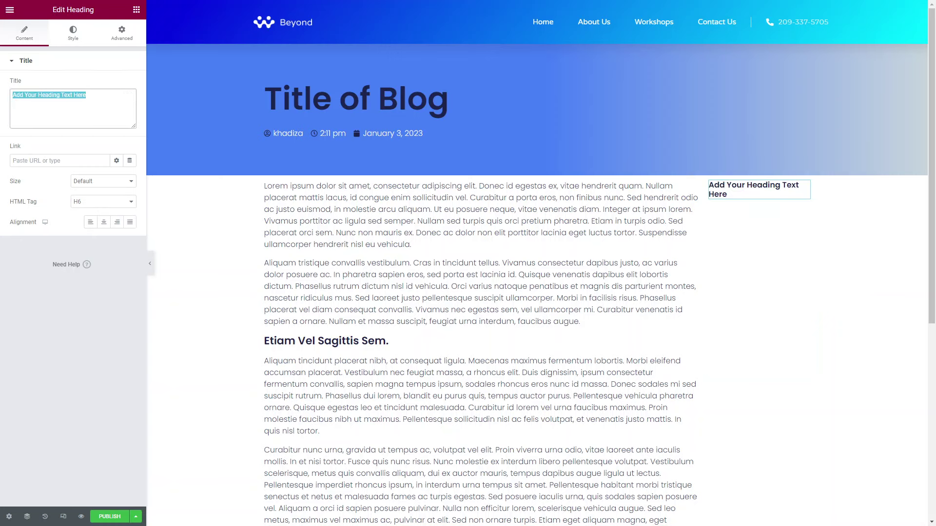
{"action": "type", "text": "Share Blog"}
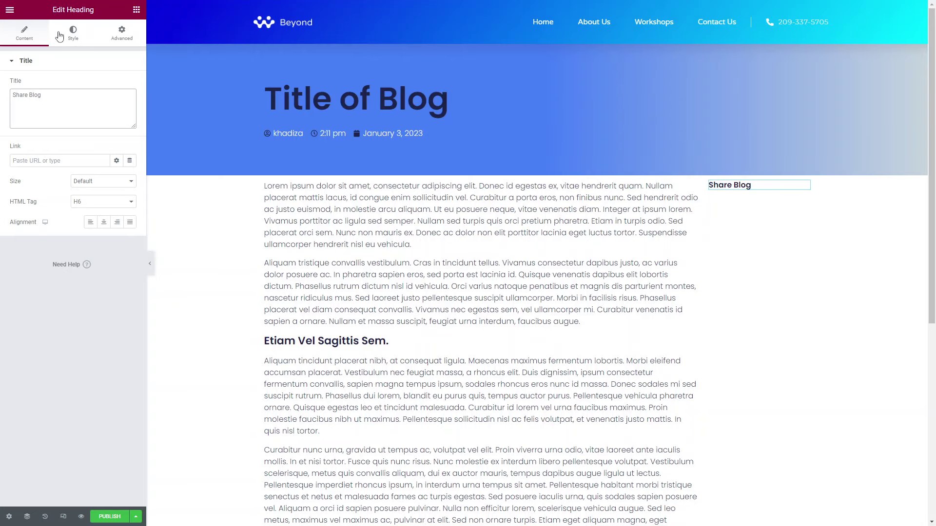
Find the Share Buttons widget and place it beneath the "Share Blog" heading
{"action": "left_click", "coordinate": [13, 27]}
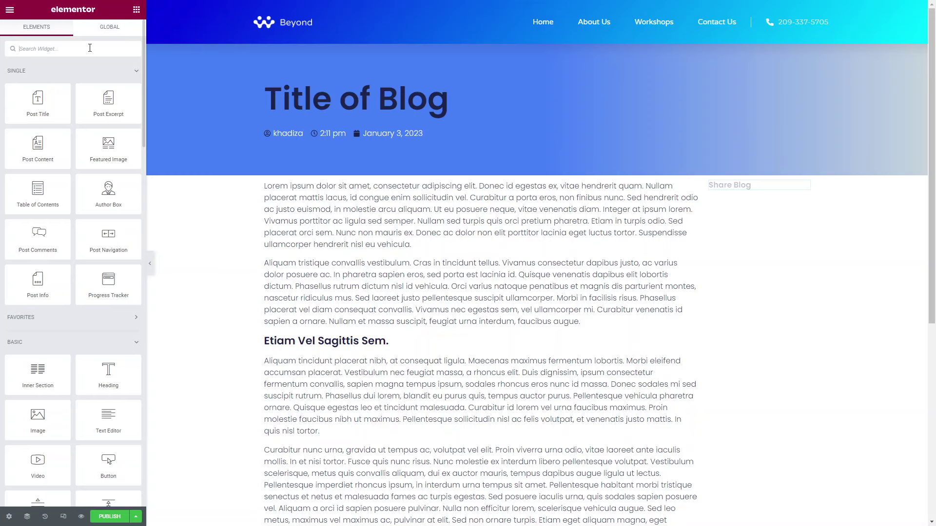
{"action": "type", "text": "soc"}
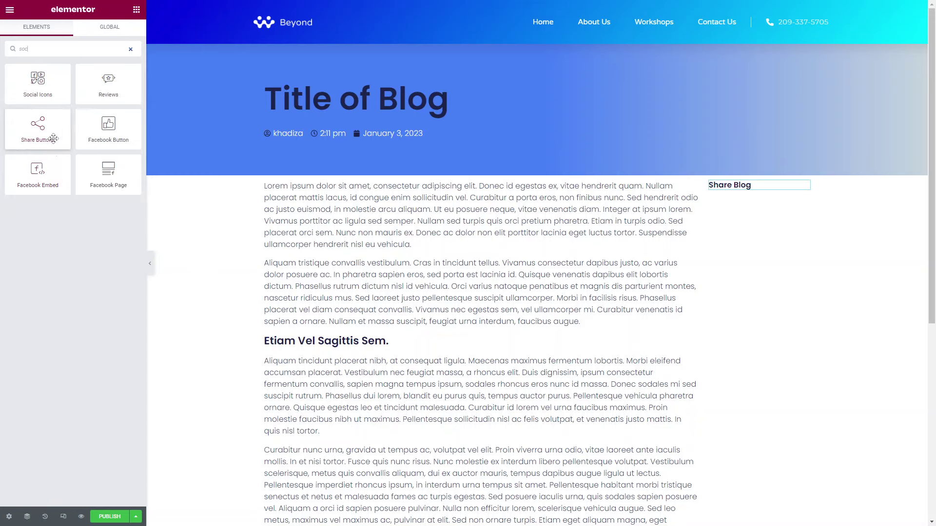
{"action": "left_click_drag", "start_coordinate": [53, 139], "coordinate": [756, 193]}
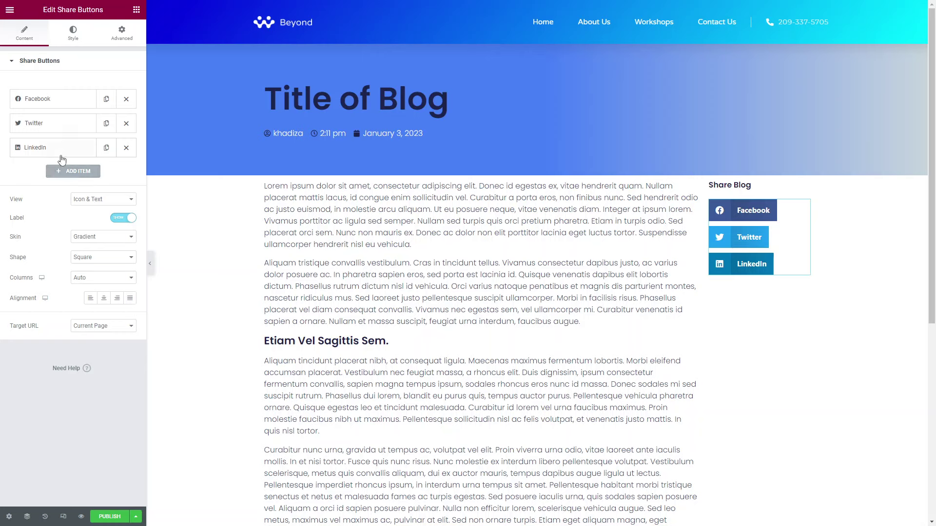
Add a fourth share button for the Email network after LinkedIn
{"action": "left_click", "coordinate": [92, 171]}
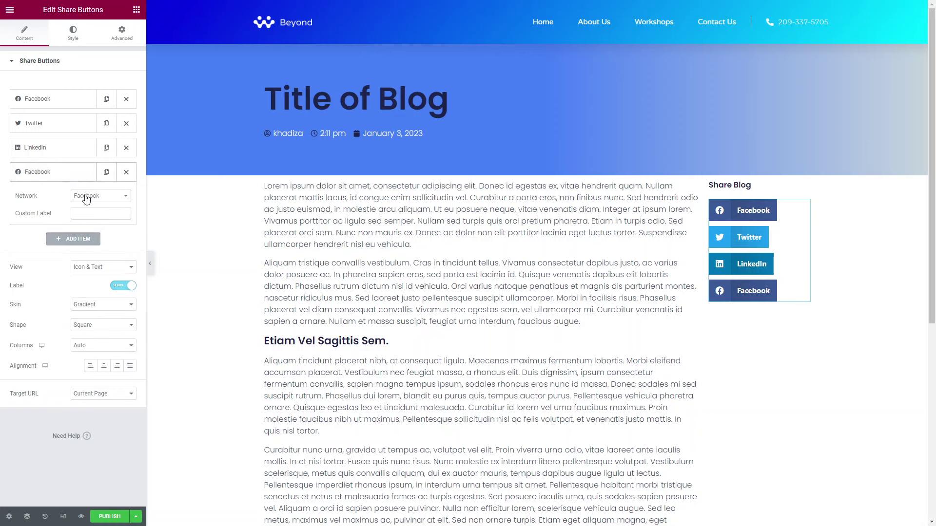
{"action": "left_click", "coordinate": [84, 196]}
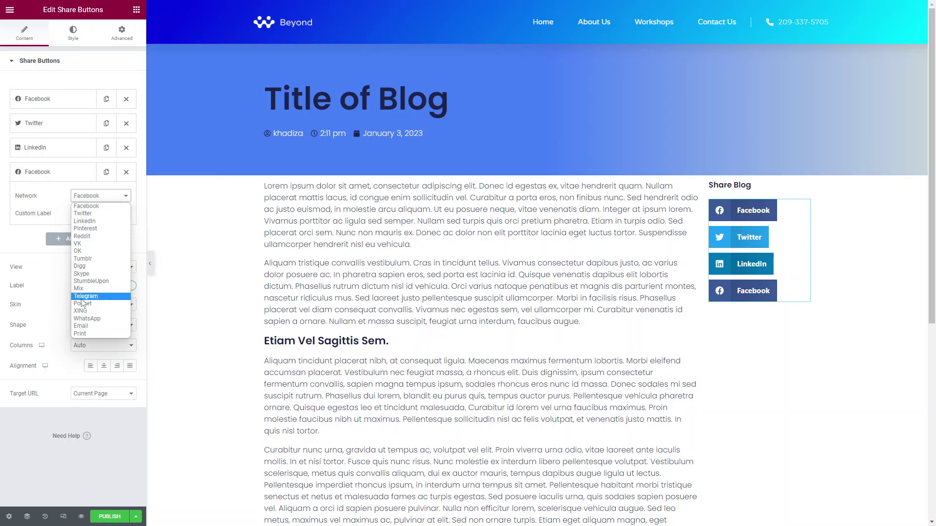
{"action": "left_click", "coordinate": [98, 326]}
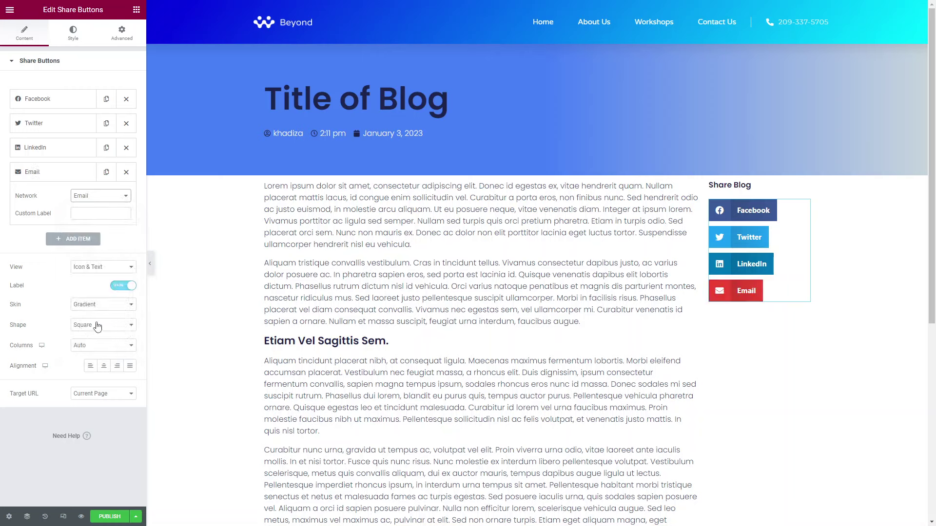
{"action": "left_click", "coordinate": [43, 178]}
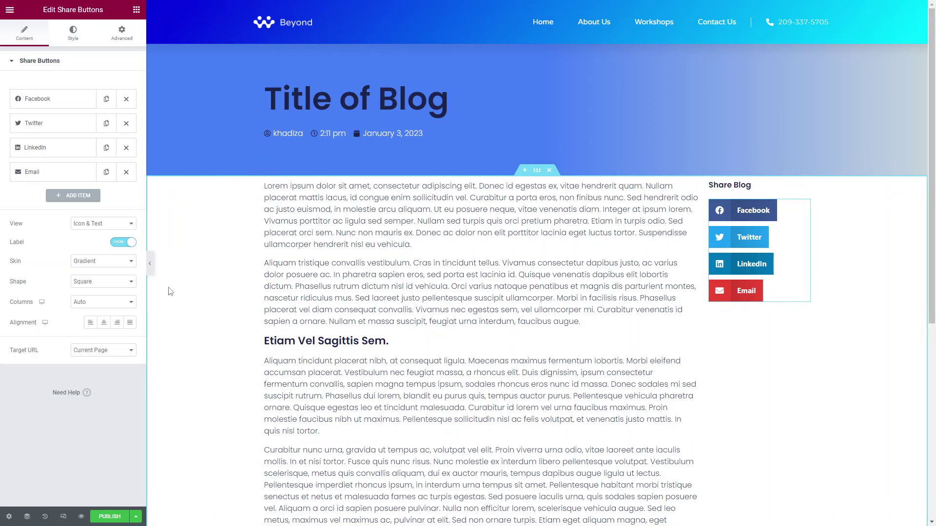
Show the share buttons as Icon only with the Circle shape, and set the icon size to 1 em
{"action": "left_click", "coordinate": [89, 224]}
{"action": "left_click", "coordinate": [92, 238]}
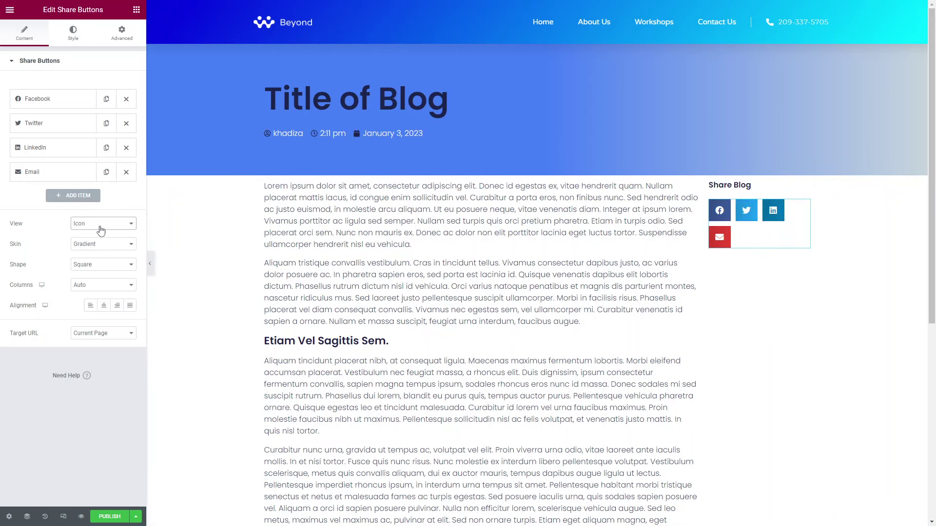
{"action": "left_click", "coordinate": [101, 229]}
{"action": "left_click", "coordinate": [115, 251]}
{"action": "left_click", "coordinate": [103, 265]}
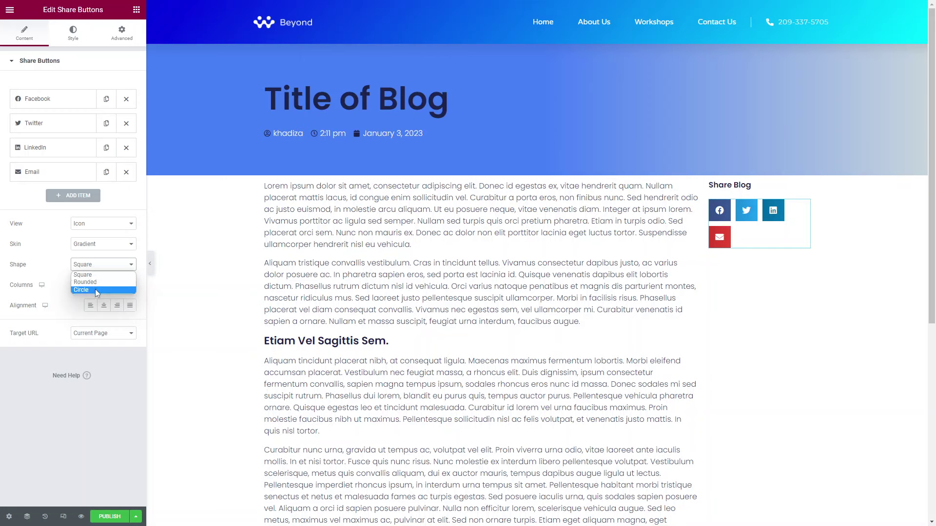
{"action": "left_click", "coordinate": [96, 290]}
{"action": "left_click", "coordinate": [73, 34]}
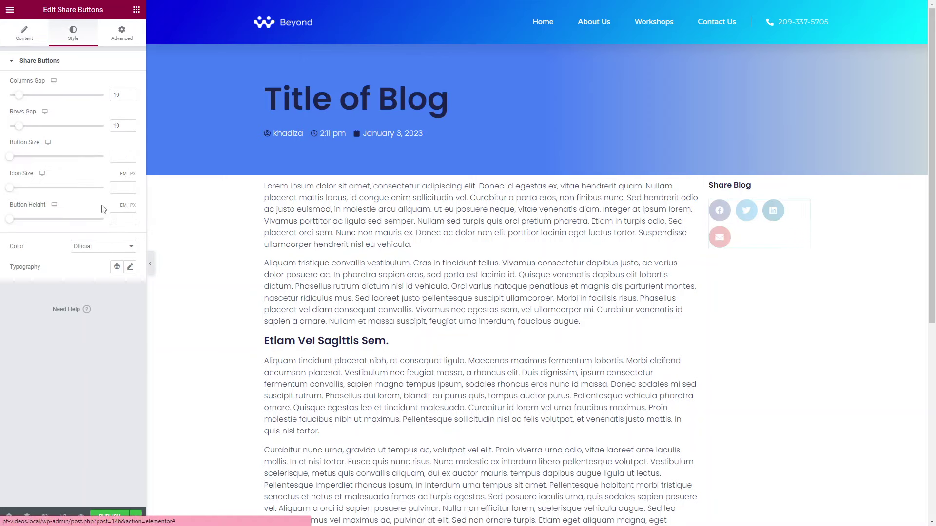
{"action": "left_click_drag", "start_coordinate": [10, 188], "coordinate": [23, 188]}
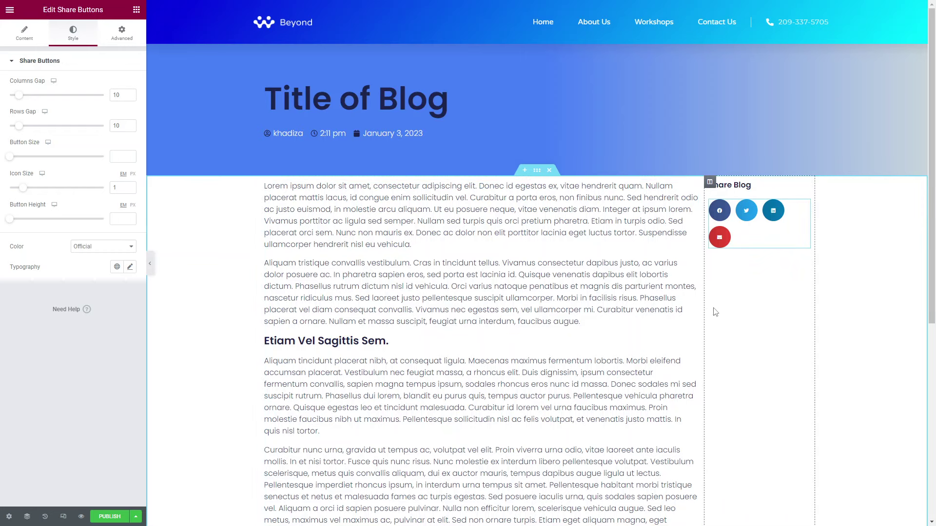
Widen the sidebar column until the four share icons fit on one row, and check the page layout
{"action": "left_click_drag", "start_coordinate": [703, 311], "coordinate": [679, 321]}
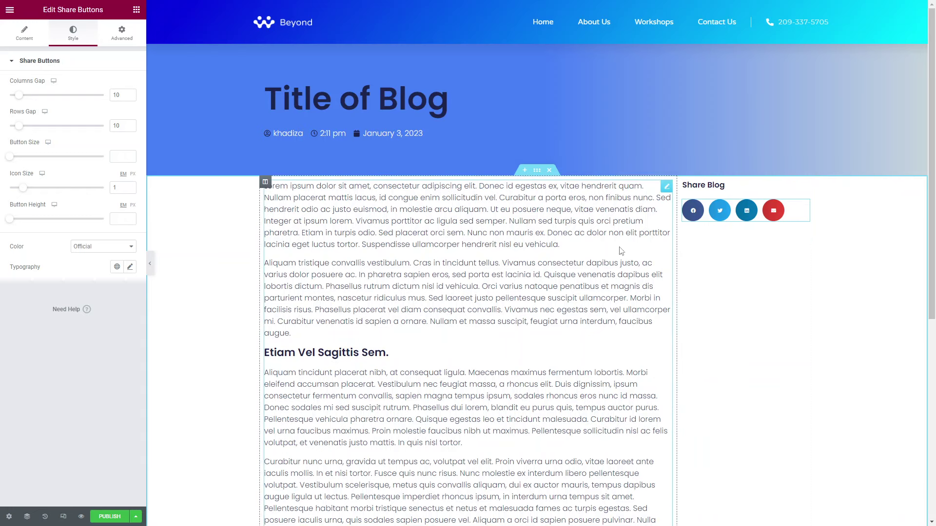
{"action": "scroll", "coordinate": [624, 370], "scroll_direction": "down", "scroll_amount": 6}
{"action": "scroll", "coordinate": [624, 370], "scroll_direction": "up", "scroll_amount": 6}
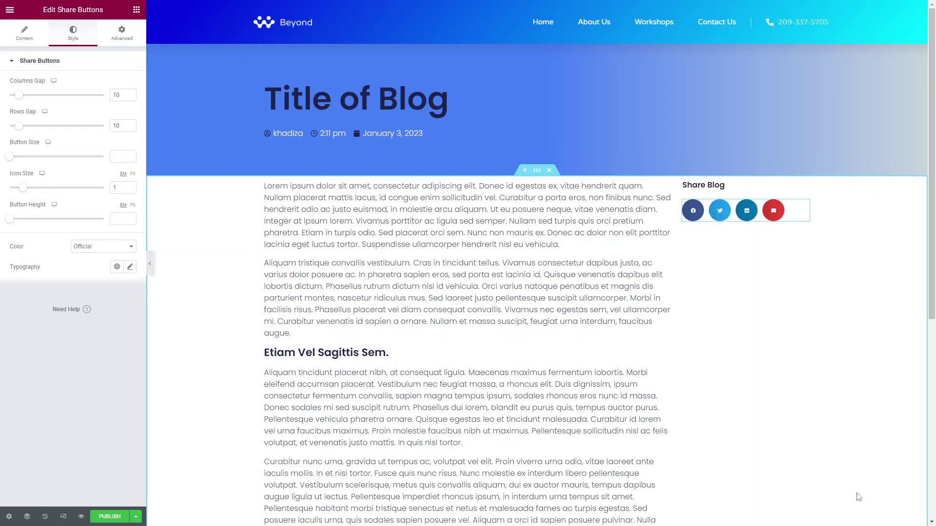
Copy the "Share Blog" heading, paste it below the share buttons and retitle the copy "Read more blogs"
{"action": "right_click", "coordinate": [709, 185]}
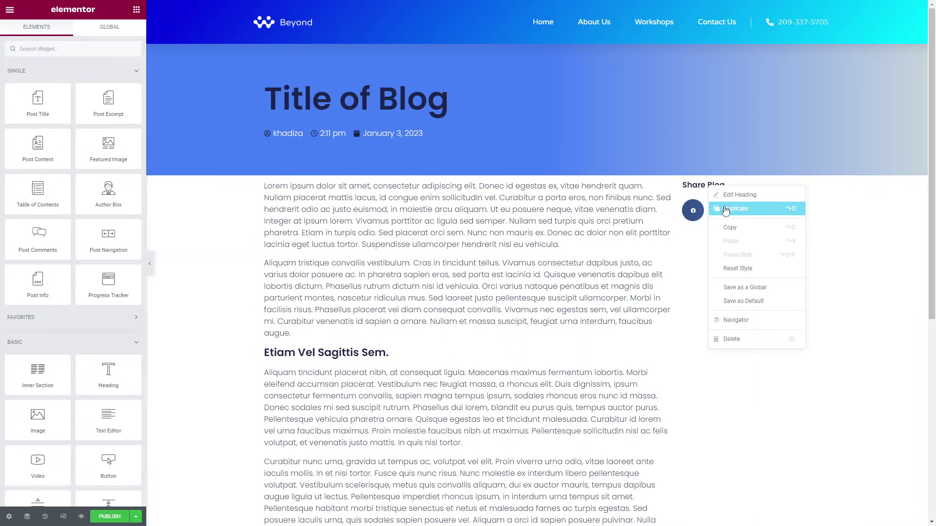
{"action": "right_click", "coordinate": [712, 204]}
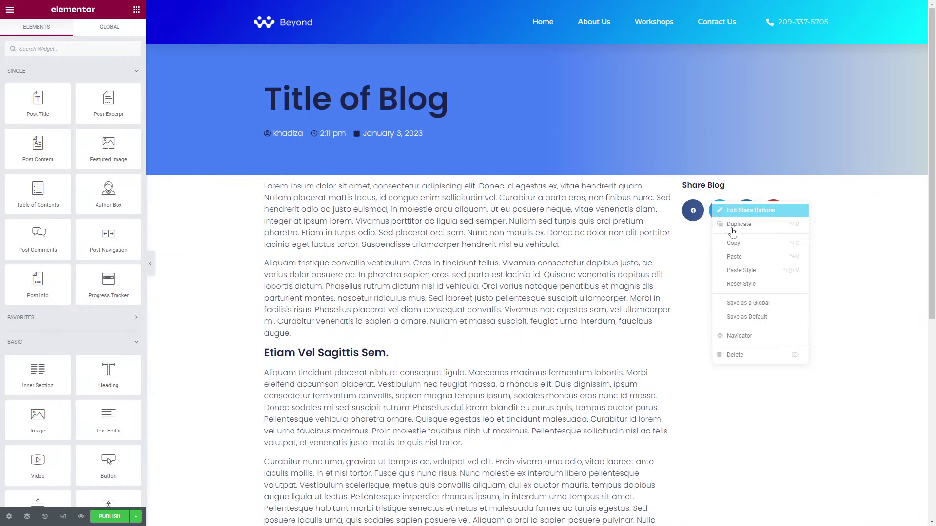
{"action": "left_click", "coordinate": [741, 256]}
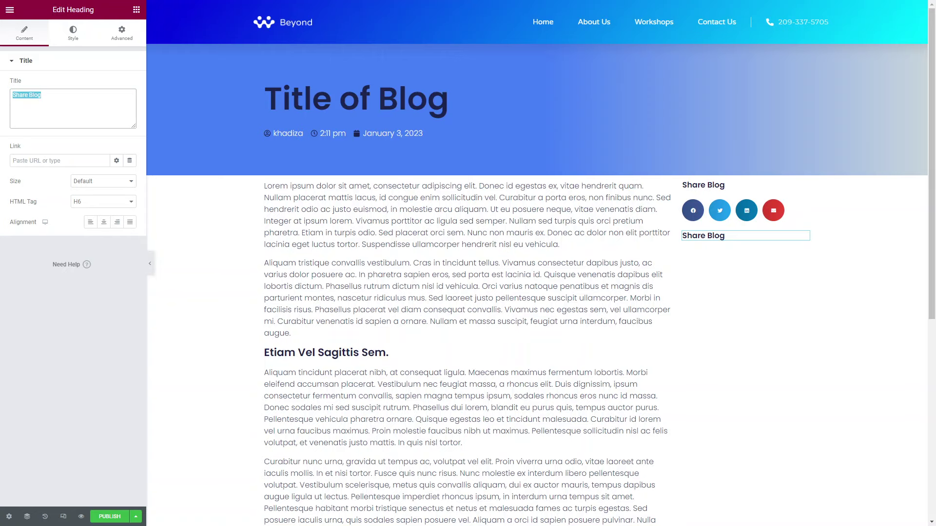
{"action": "key", "text": "BackSpace"}
{"action": "type", "text": "Read mo"}
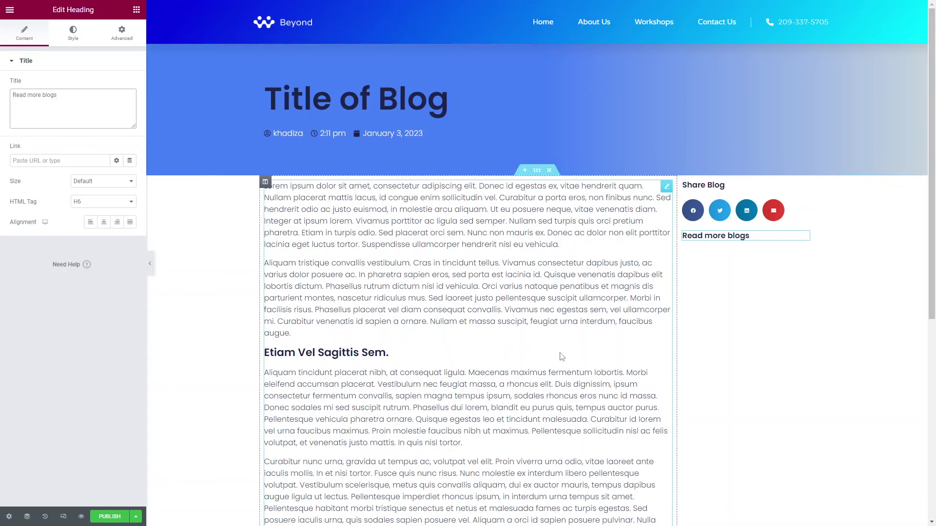
Place a Posts widget beneath the "Read more blogs" heading and review the listed posts
{"action": "left_click", "coordinate": [10, 12]}
{"action": "left_click", "coordinate": [10, 11]}
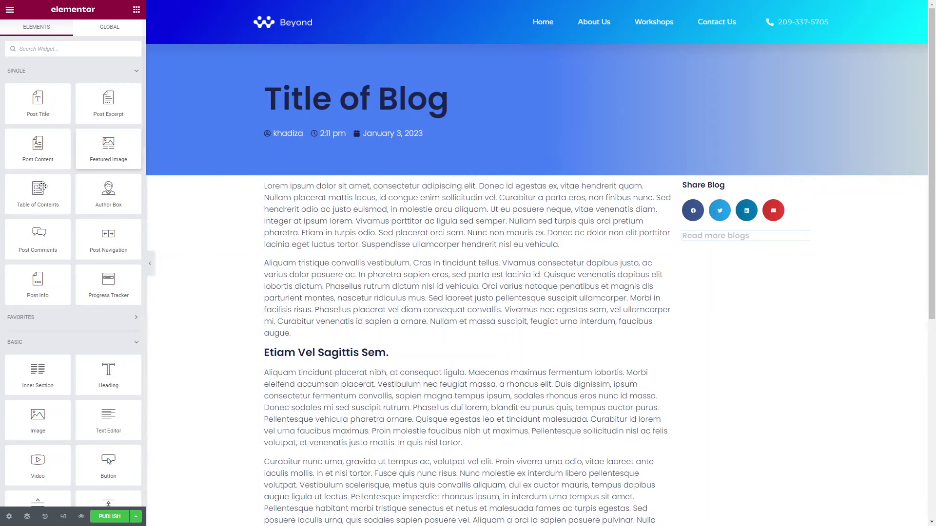
{"action": "scroll", "coordinate": [118, 283], "scroll_direction": "down", "scroll_amount": 4}
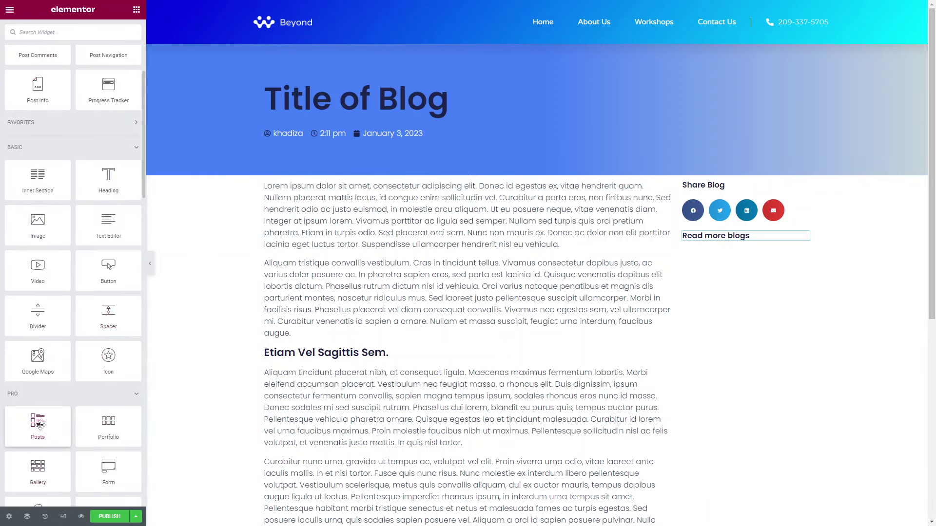
{"action": "left_click_drag", "start_coordinate": [38, 424], "coordinate": [719, 244]}
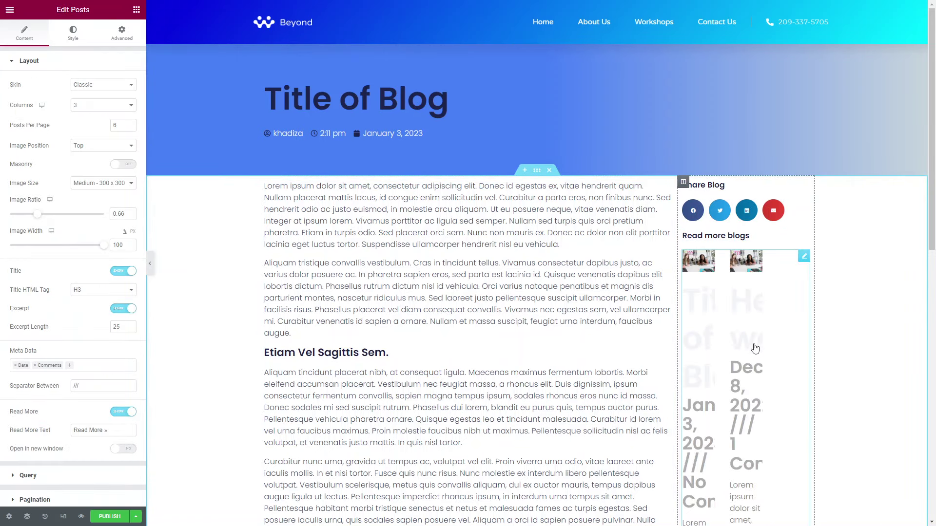
{"action": "scroll", "coordinate": [731, 342], "scroll_direction": "down", "scroll_amount": 3}
{"action": "scroll", "coordinate": [710, 234], "scroll_direction": "up", "scroll_amount": 3}
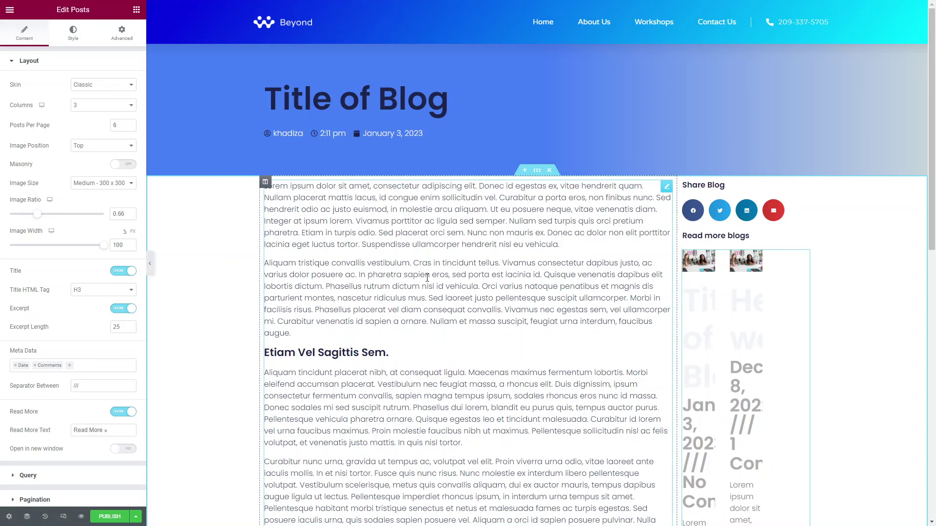
Set the Posts widget to 1 column and 3 posts per page
{"action": "left_click", "coordinate": [92, 106]}
{"action": "left_click", "coordinate": [90, 119]}
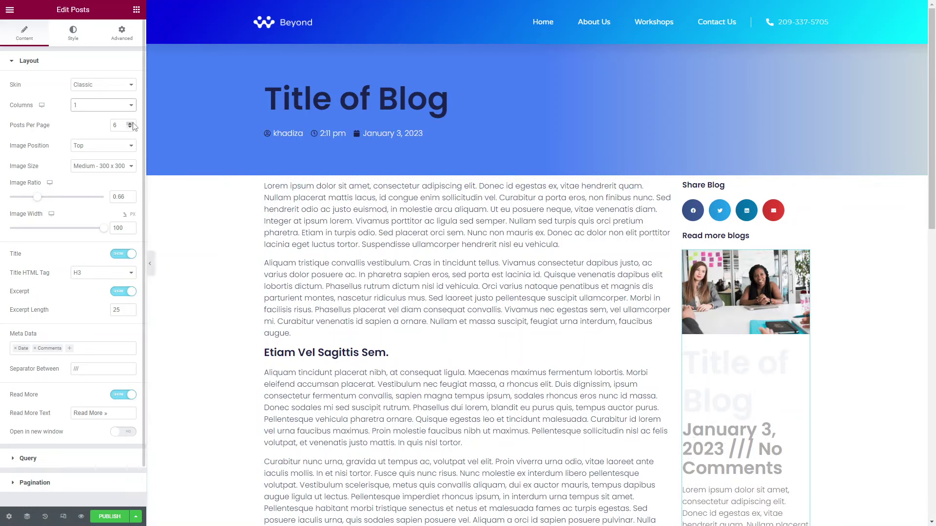
{"action": "double_click", "coordinate": [116, 126]}
{"action": "type", "text": "3"}
Set the post image position to None and remove the Date and Comments entries from the post metadata
{"action": "left_click", "coordinate": [108, 147]}
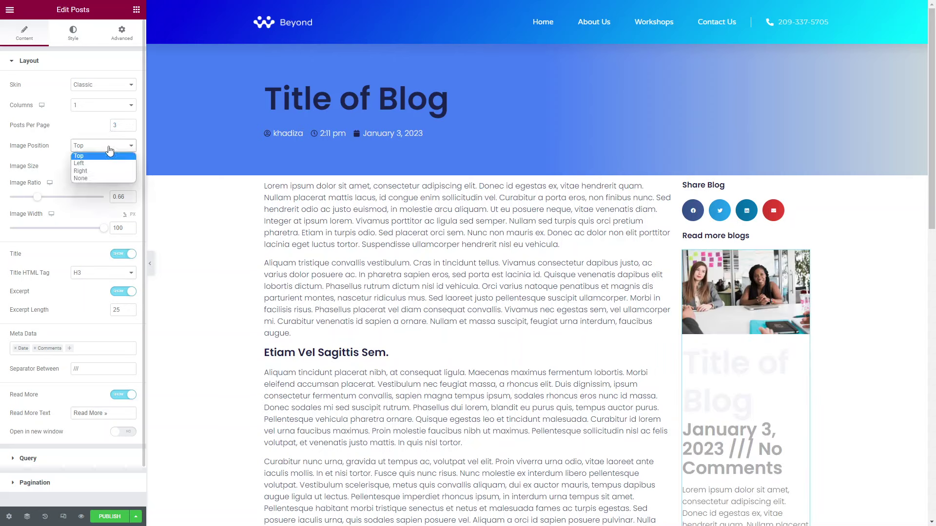
{"action": "left_click", "coordinate": [98, 164]}
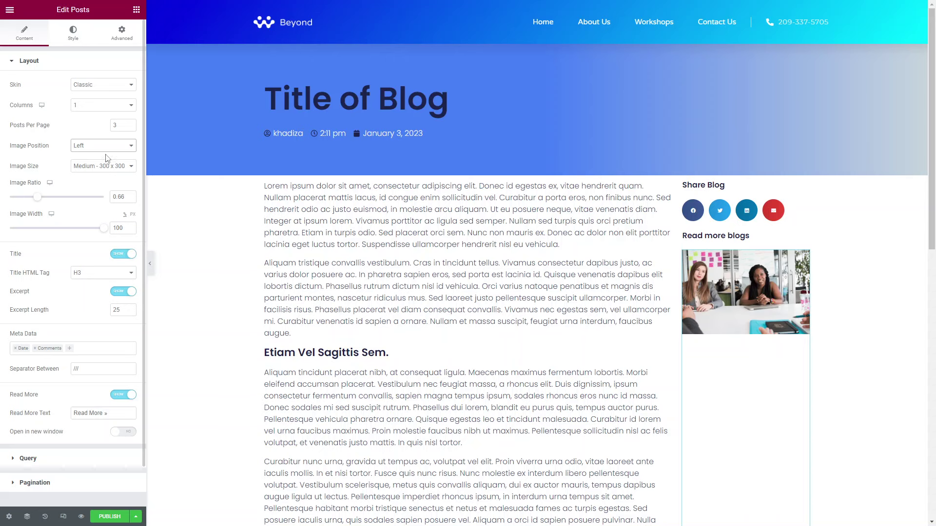
{"action": "left_click", "coordinate": [106, 146]}
{"action": "left_click", "coordinate": [98, 177]}
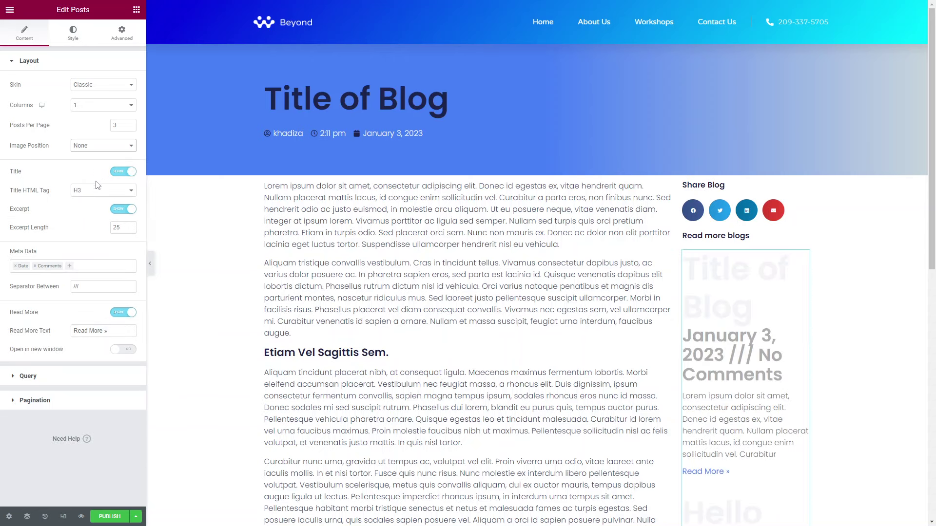
{"action": "left_click", "coordinate": [35, 266]}
{"action": "left_click", "coordinate": [16, 267]}
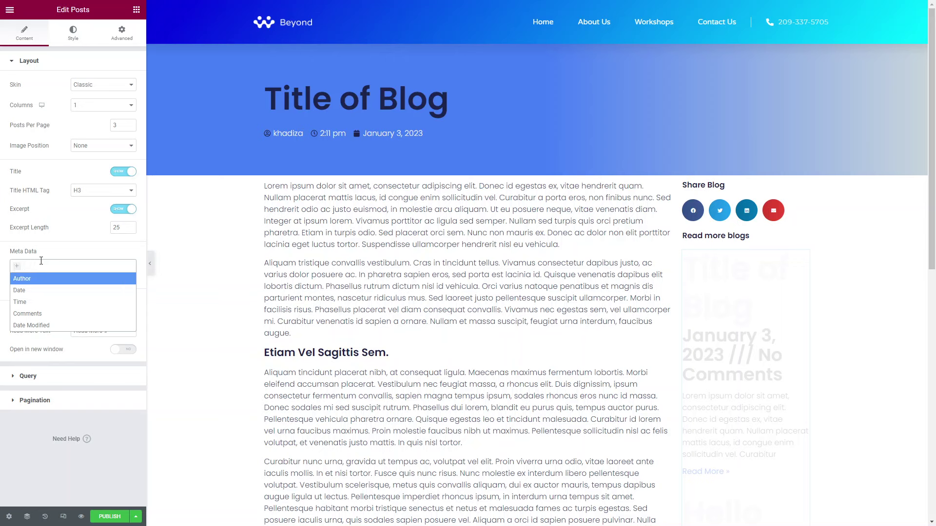
{"action": "left_click", "coordinate": [81, 192]}
{"action": "left_click", "coordinate": [59, 197]}
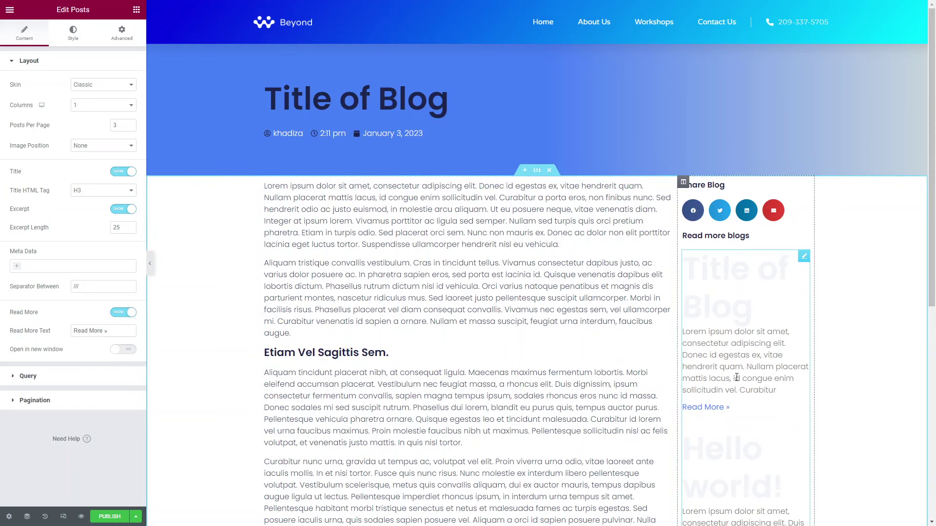
Open the content style settings of the Posts widget
{"action": "left_click", "coordinate": [76, 42]}
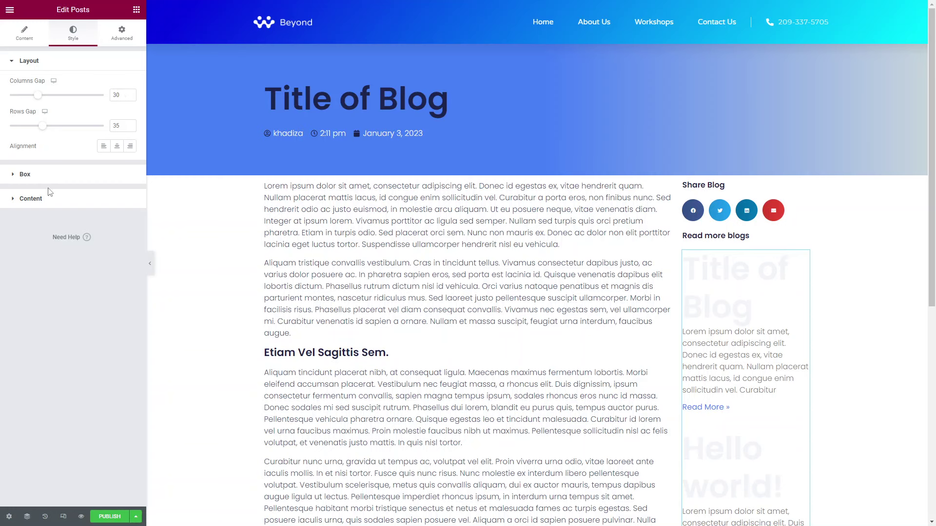
{"action": "left_click", "coordinate": [44, 205]}
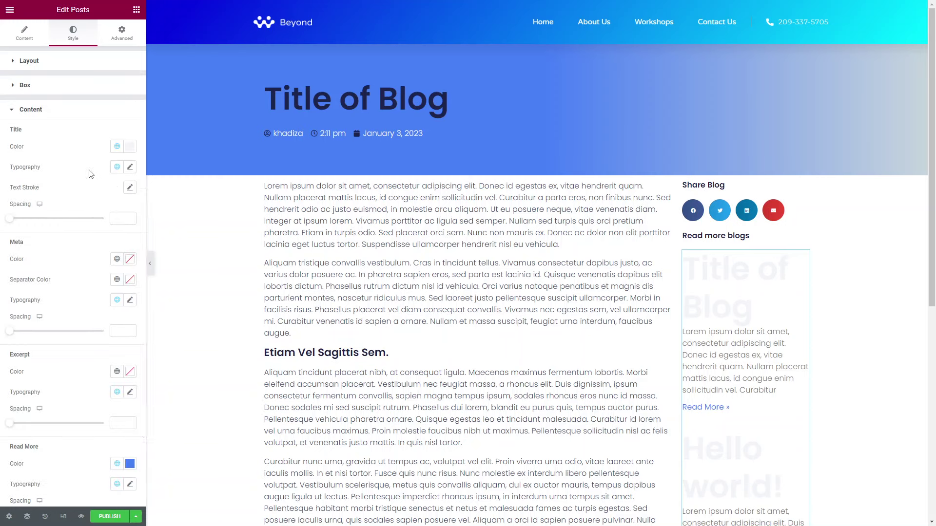
{"action": "left_click", "coordinate": [131, 189]}
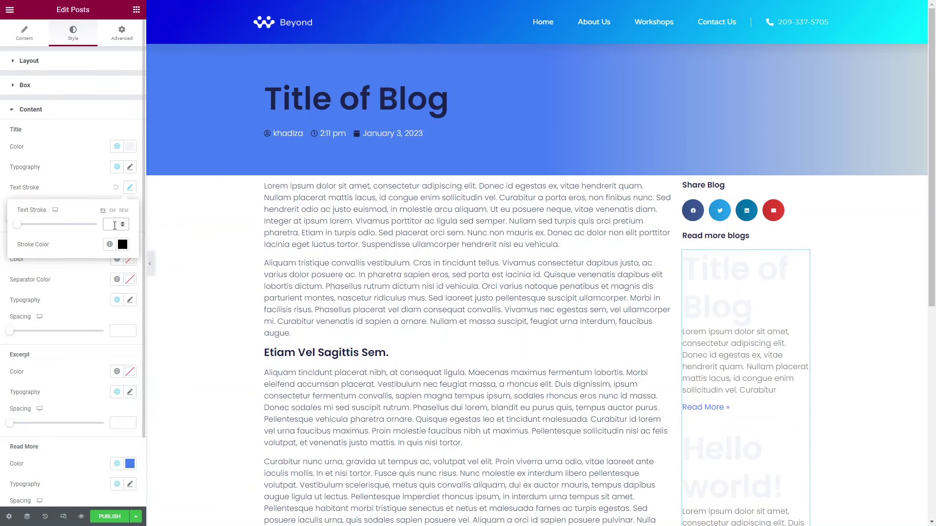
{"action": "type", "text": "15"}
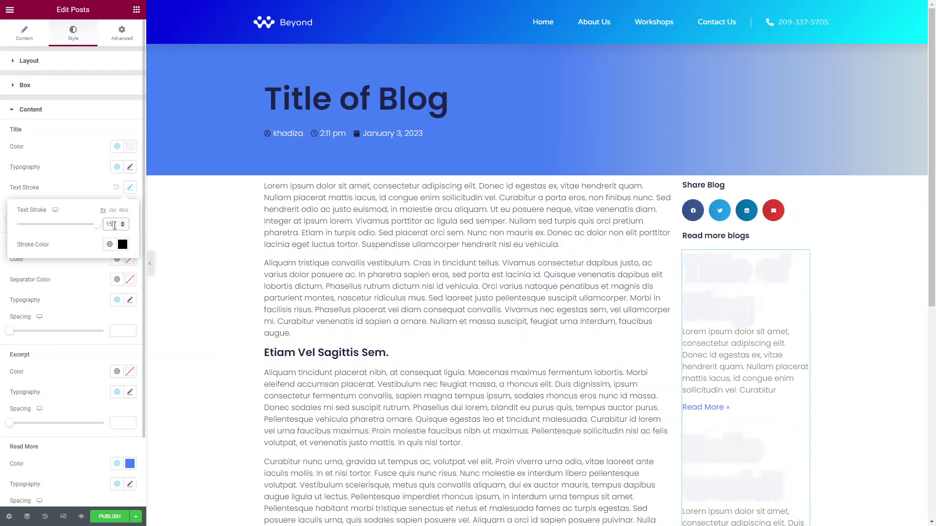
{"action": "left_click", "coordinate": [116, 188]}
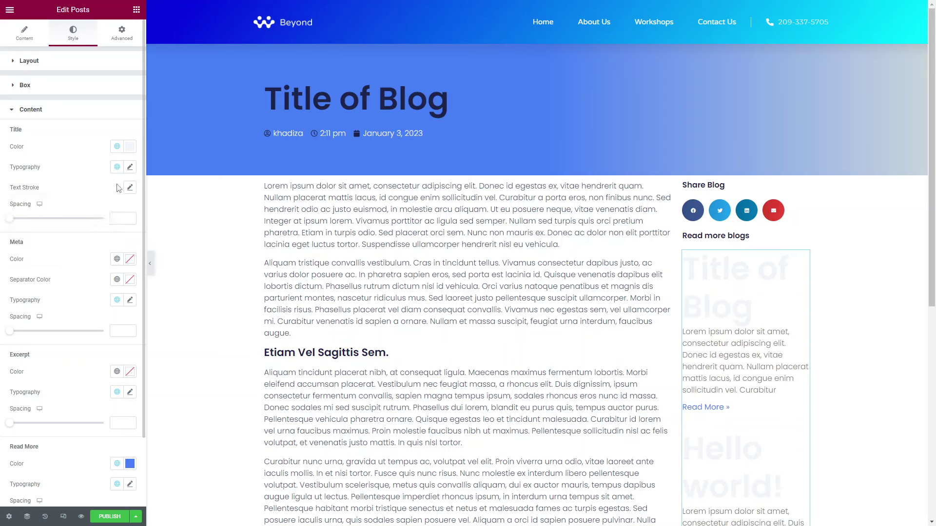
Set the Posts widget's title typography size to 15 px and its color to the global Primary color
{"action": "left_click", "coordinate": [129, 167]}
{"action": "left_click_drag", "start_coordinate": [116, 243], "coordinate": [84, 259]}
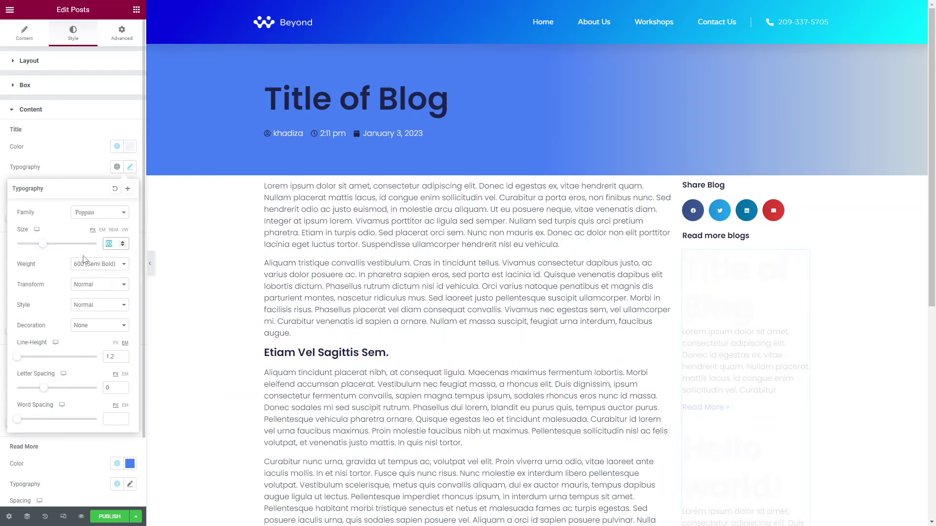
{"action": "type", "text": "15"}
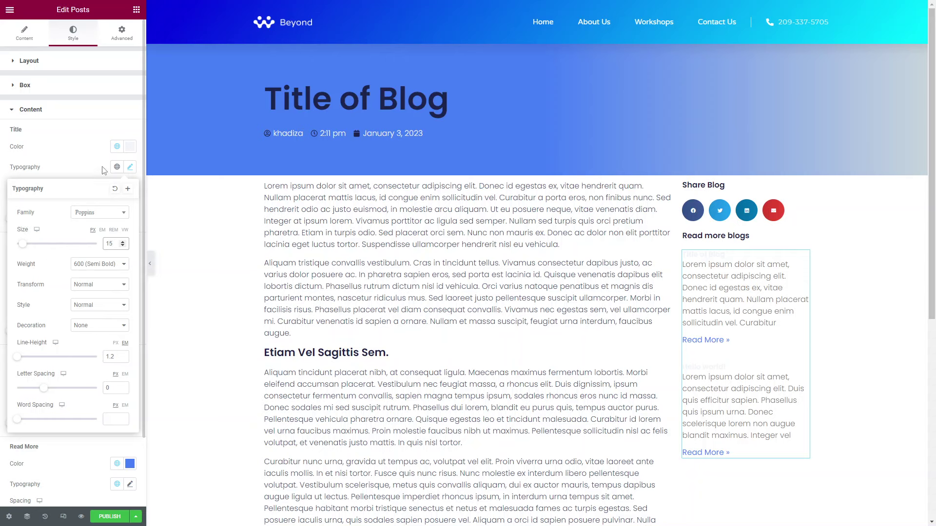
{"action": "left_click", "coordinate": [117, 146]}
{"action": "left_click", "coordinate": [95, 191]}
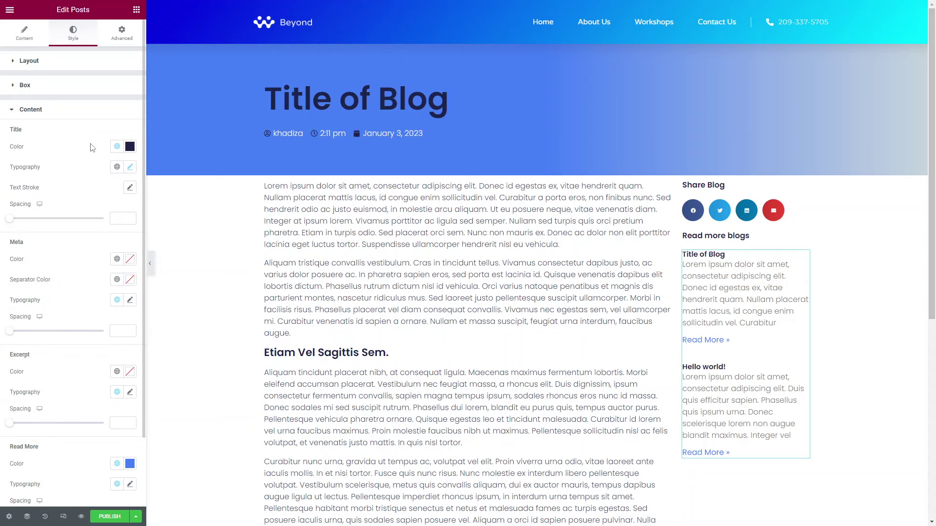
Set the typography size of the Posts widget's excerpt text to 13 px
{"action": "scroll", "coordinate": [112, 390], "scroll_direction": "down", "scroll_amount": 2}
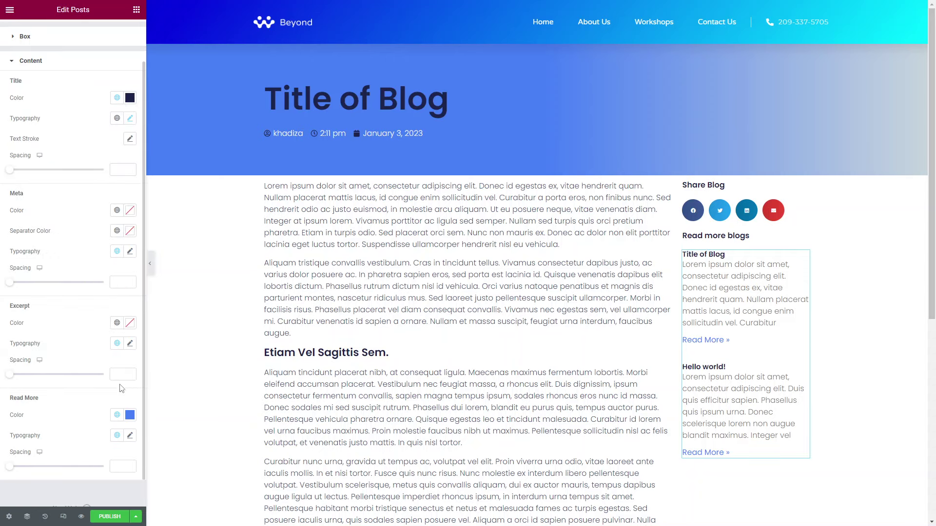
{"action": "left_click", "coordinate": [118, 323]}
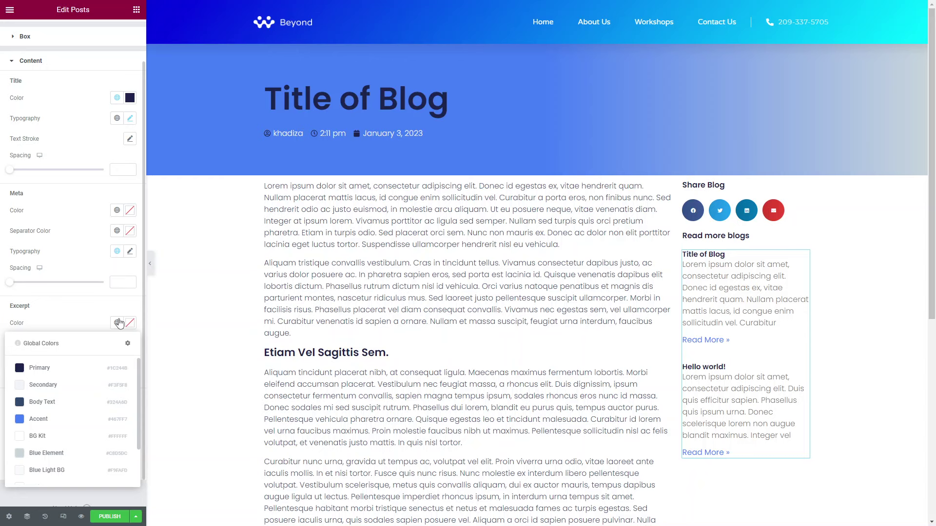
{"action": "left_click", "coordinate": [117, 322]}
{"action": "left_click", "coordinate": [129, 342]}
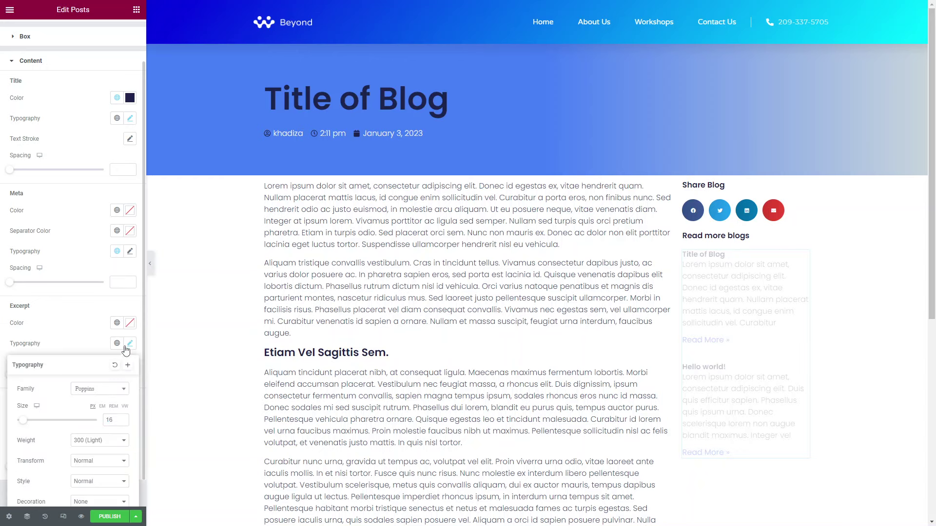
{"action": "double_click", "coordinate": [109, 420]}
{"action": "type", "text": "13"}
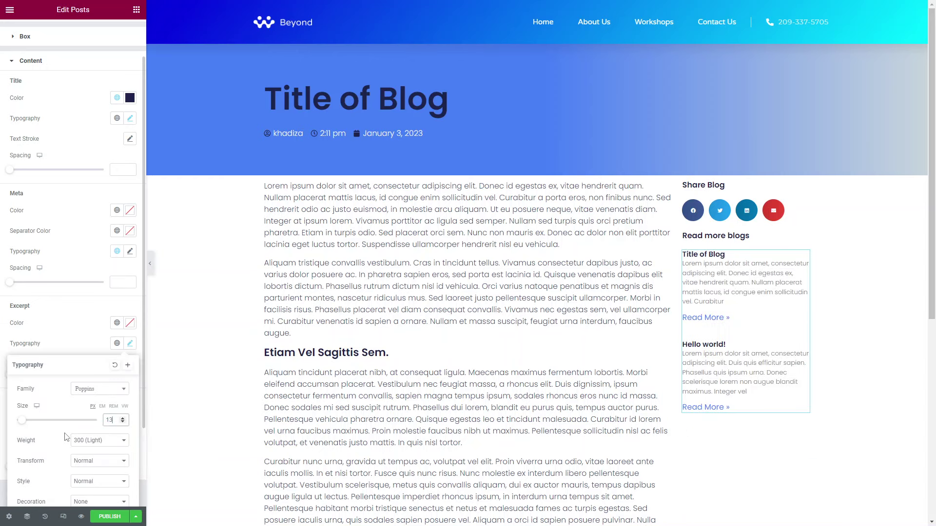
{"action": "left_click", "coordinate": [78, 304]}
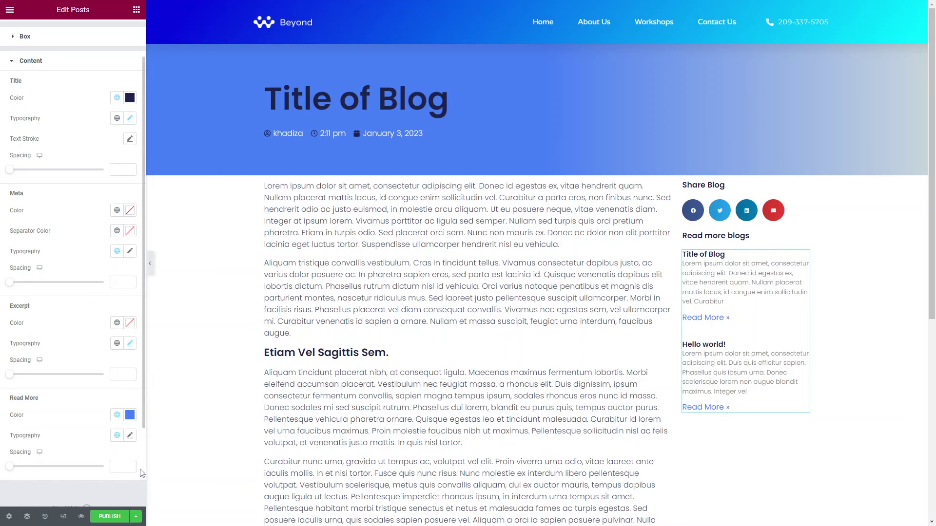
Reduce the typography size of the Posts widget's Read More link to 12 px
{"action": "left_click", "coordinate": [130, 435]}
{"action": "scroll", "coordinate": [125, 467], "scroll_direction": "down", "scroll_amount": 3}
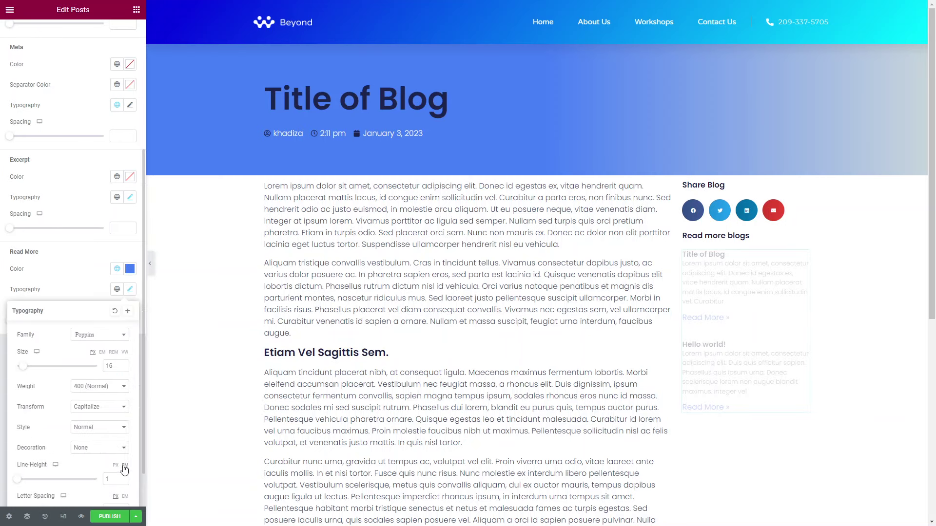
{"action": "left_click", "coordinate": [123, 368]}
{"action": "left_click", "coordinate": [123, 369]}
{"action": "left_click", "coordinate": [123, 369]}
{"action": "left_click", "coordinate": [123, 368]}
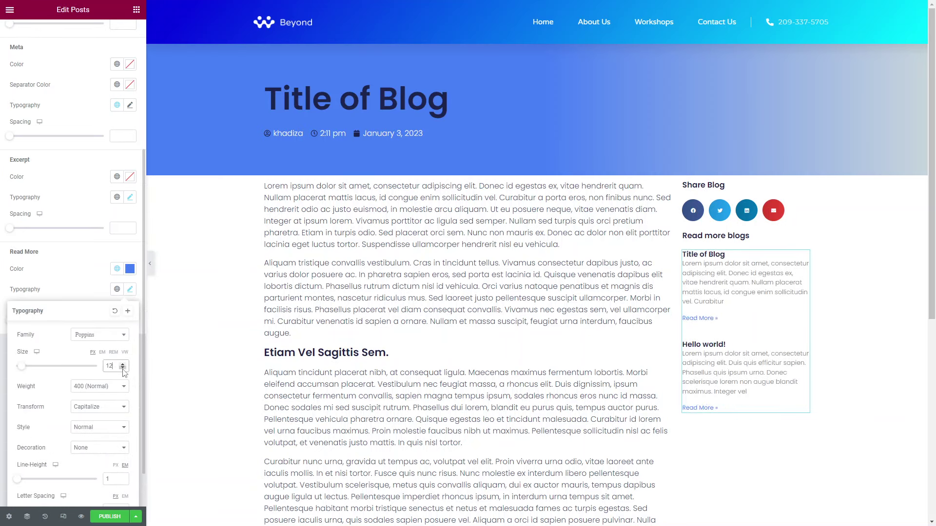
{"action": "left_click", "coordinate": [95, 261]}
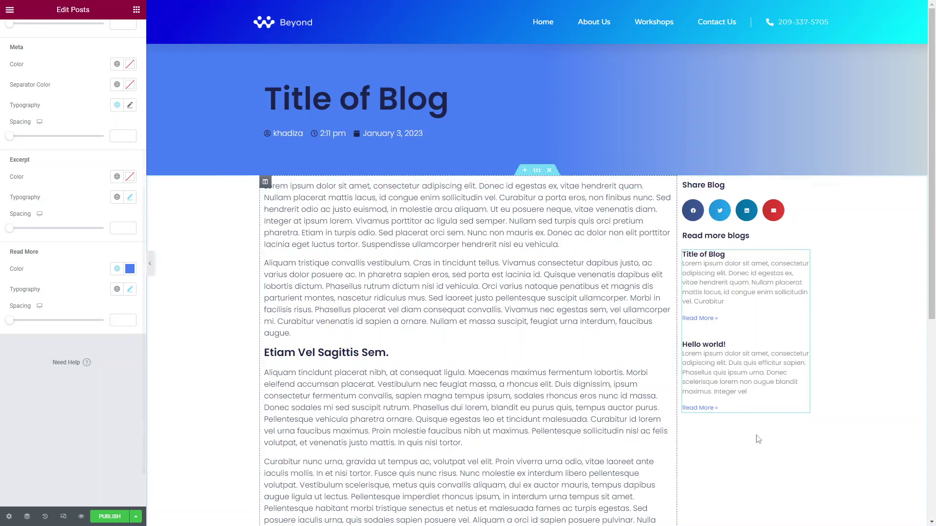
Exclude the Current Post from the Posts widget's query and review the sidebar list
{"action": "scroll", "coordinate": [80, 246], "scroll_direction": "up", "scroll_amount": 4}
{"action": "left_click", "coordinate": [32, 33]}
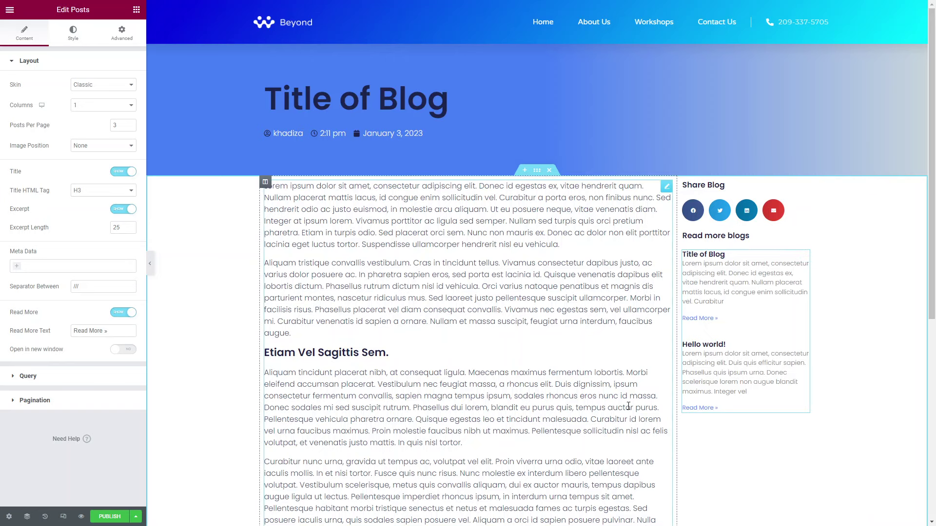
{"action": "left_click", "coordinate": [82, 381]}
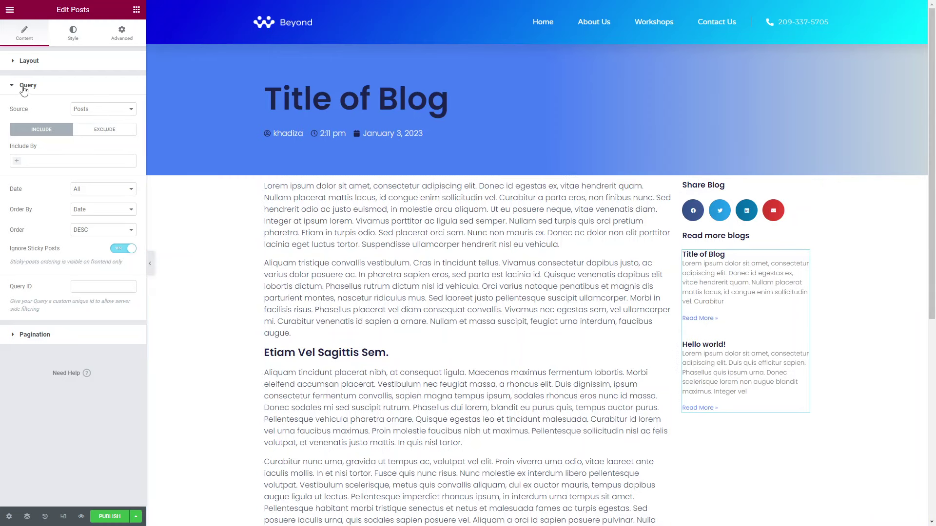
{"action": "left_click", "coordinate": [102, 137]}
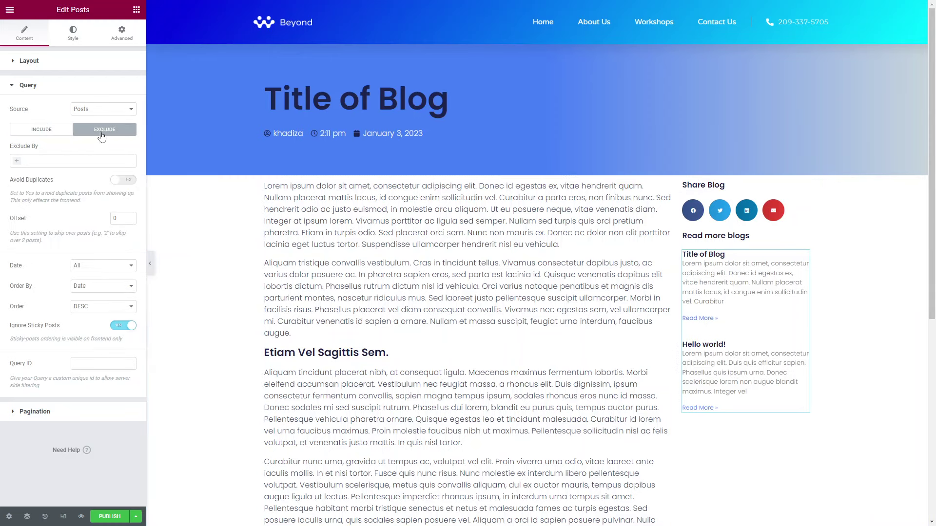
{"action": "left_click", "coordinate": [32, 160]}
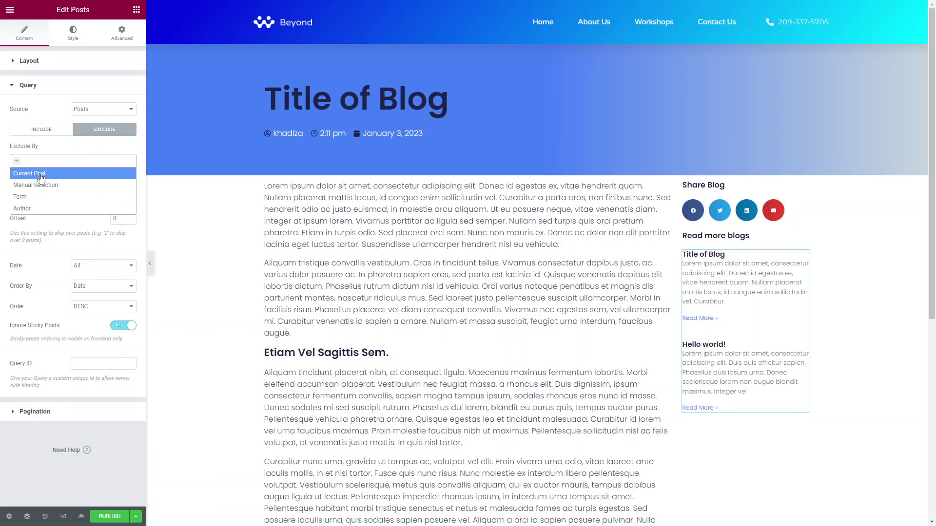
{"action": "left_click", "coordinate": [41, 175]}
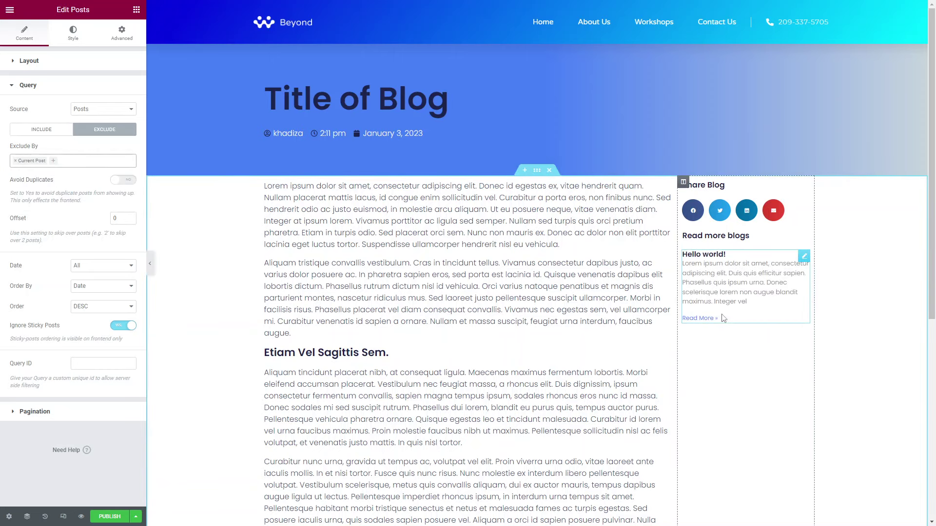
{"action": "scroll", "coordinate": [584, 204], "scroll_direction": "down", "scroll_amount": 2}
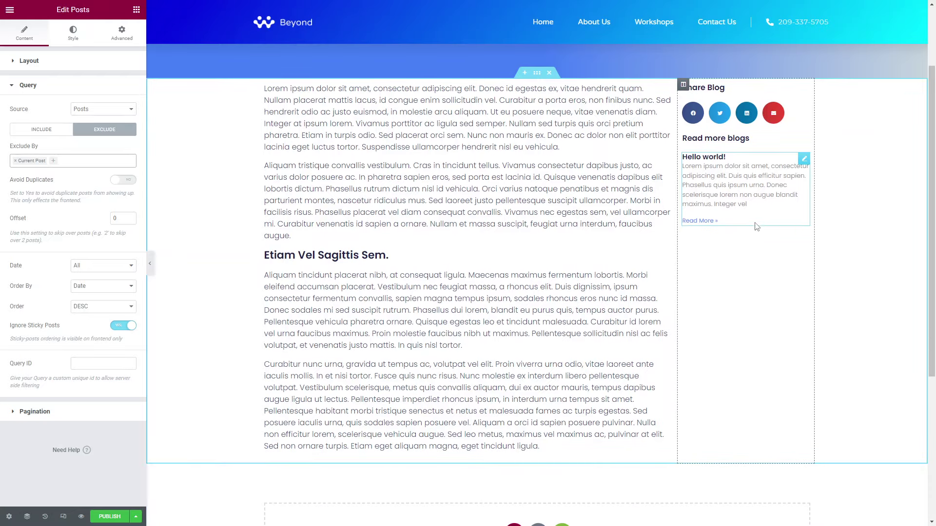
{"action": "scroll", "coordinate": [487, 146], "scroll_direction": "up", "scroll_amount": 2}
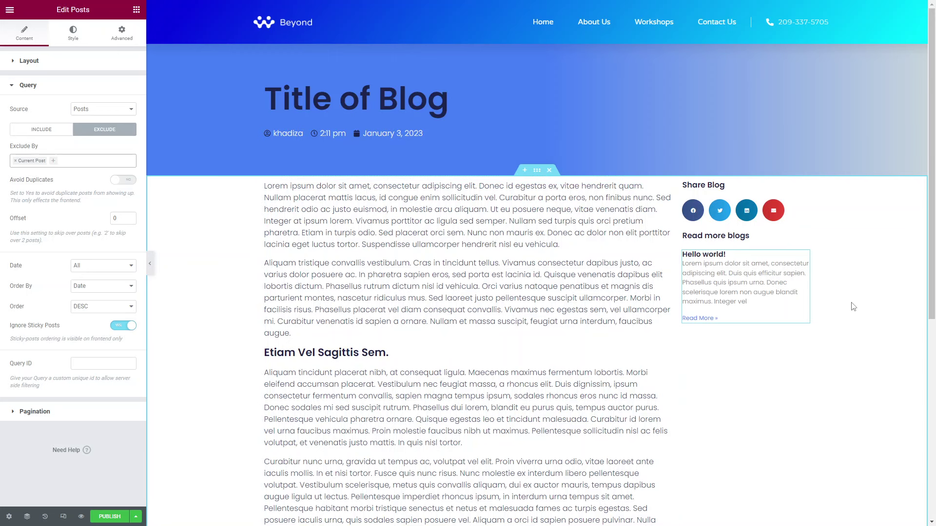
{"action": "scroll", "coordinate": [594, 335], "scroll_direction": "down", "scroll_amount": 5}
{"action": "scroll", "coordinate": [594, 335], "scroll_direction": "up", "scroll_amount": 5}
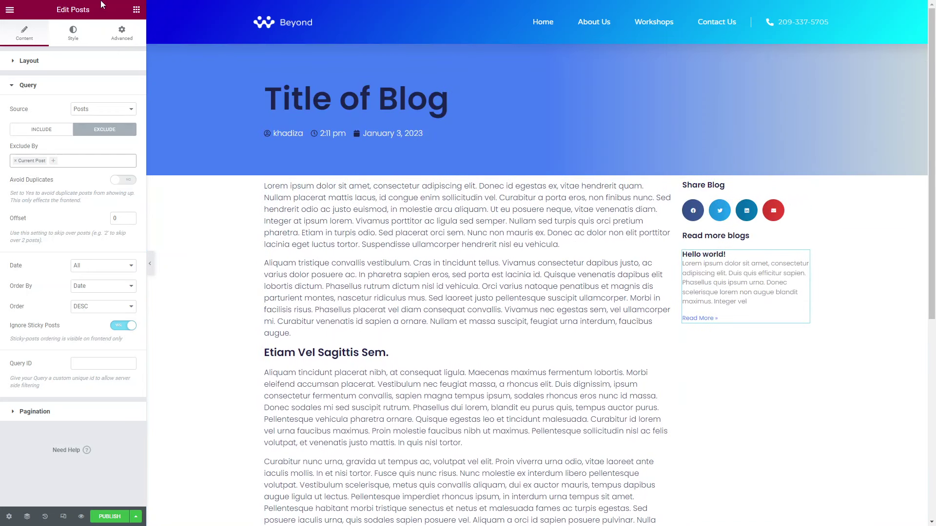
Place a Table of Contents widget beneath the sidebar's recent posts and test its "Share Blog" entry
{"action": "left_click", "coordinate": [11, 11]}
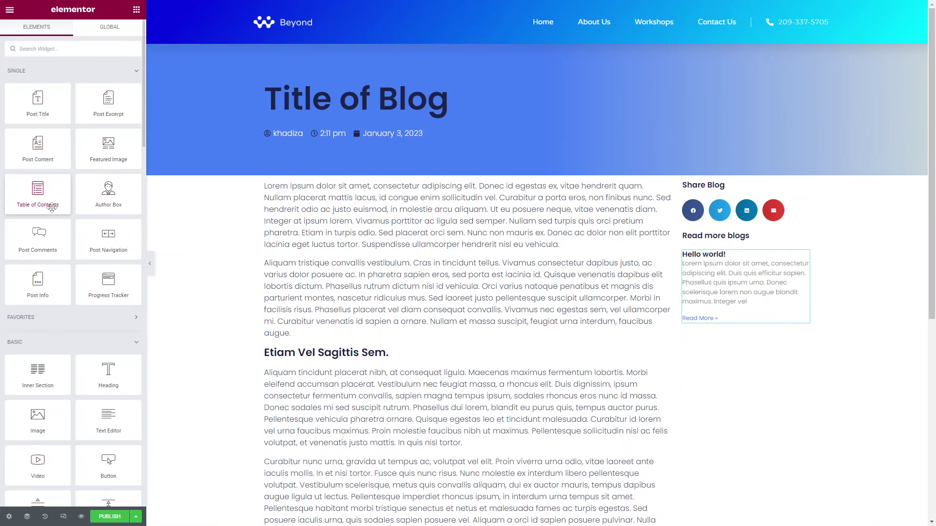
{"action": "left_click_drag", "start_coordinate": [40, 195], "coordinate": [734, 323]}
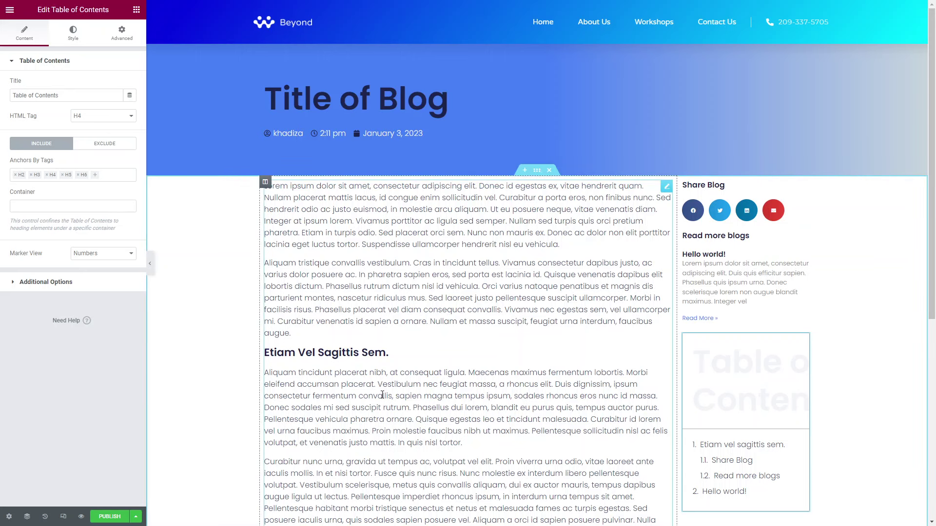
{"action": "scroll", "coordinate": [406, 397], "scroll_direction": "down", "scroll_amount": 3}
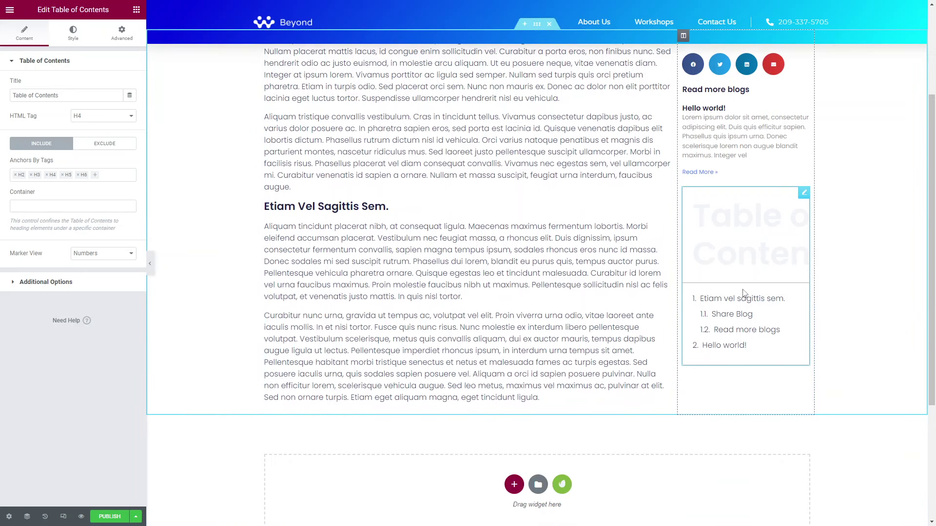
{"action": "left_click", "coordinate": [725, 314]}
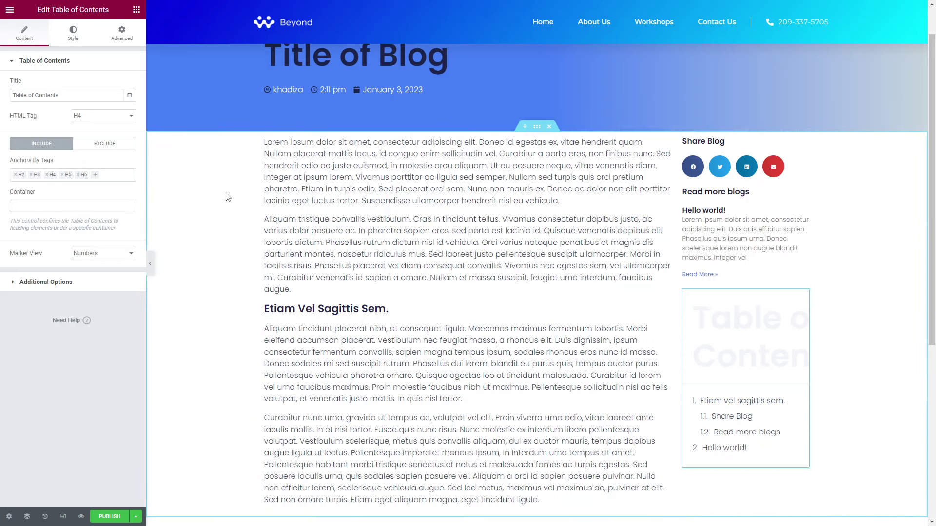
{"action": "scroll", "coordinate": [226, 197], "scroll_direction": "up", "scroll_amount": 1}
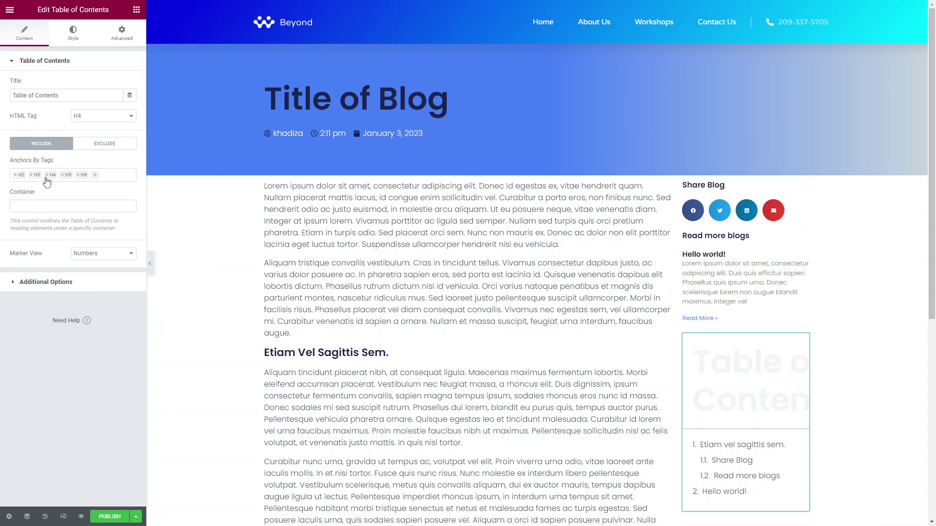
{"action": "scroll", "coordinate": [826, 265], "scroll_direction": "down", "scroll_amount": 4}
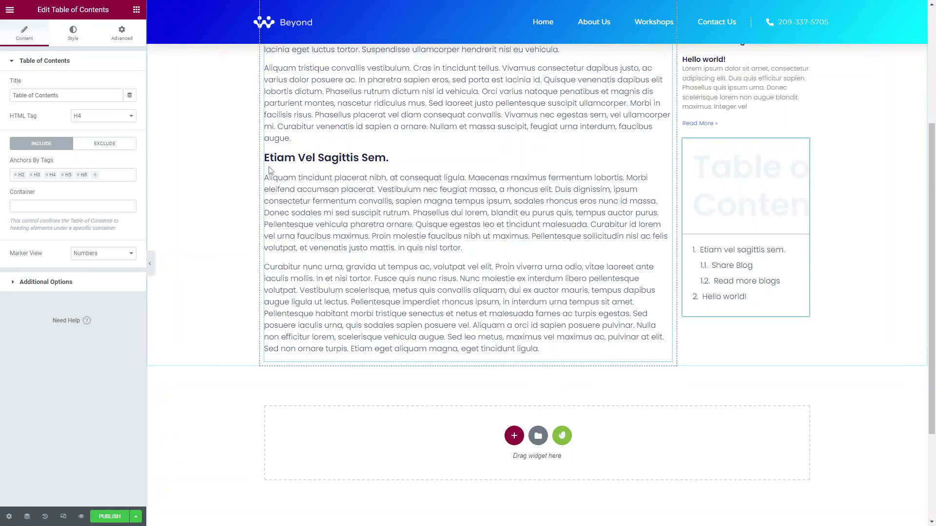
{"action": "scroll", "coordinate": [642, 272], "scroll_direction": "up", "scroll_amount": 2}
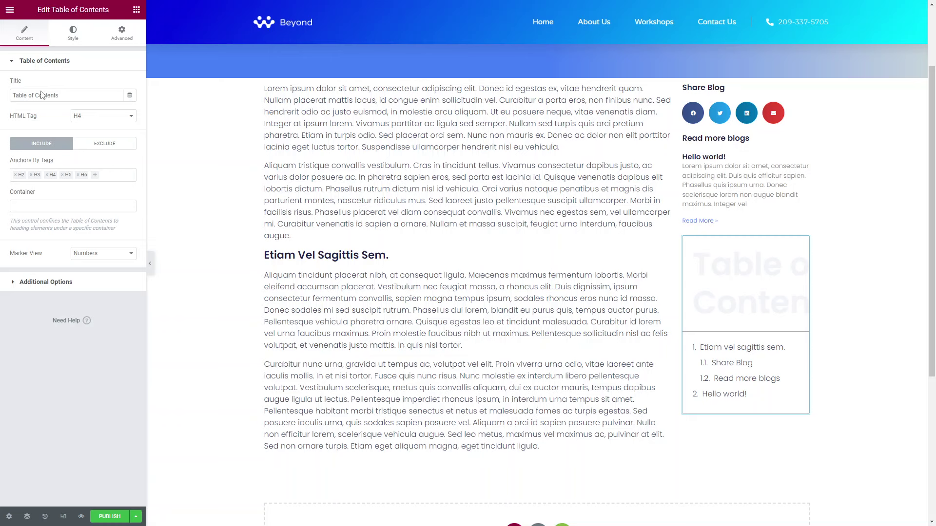
Set the Table of Contents header typography size to 18 px
{"action": "left_click", "coordinate": [72, 30]}
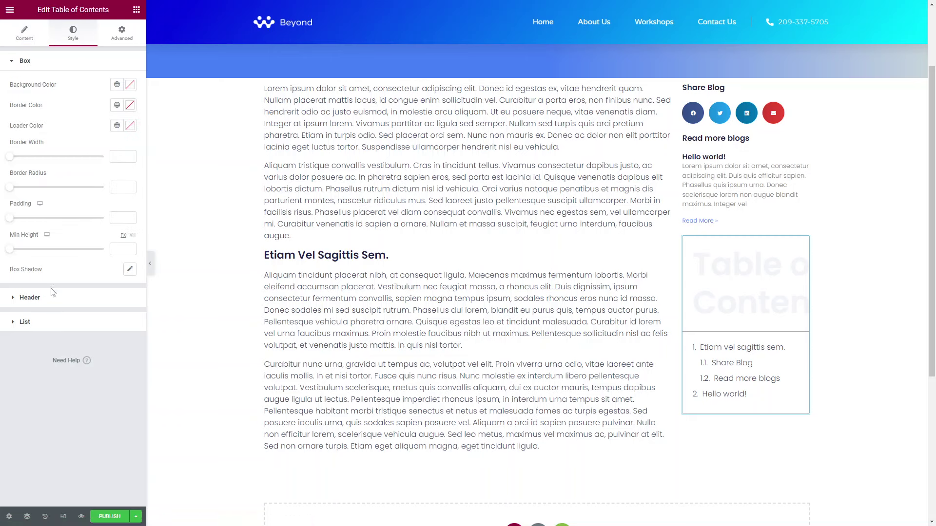
{"action": "left_click", "coordinate": [37, 331]}
{"action": "left_click", "coordinate": [68, 72]}
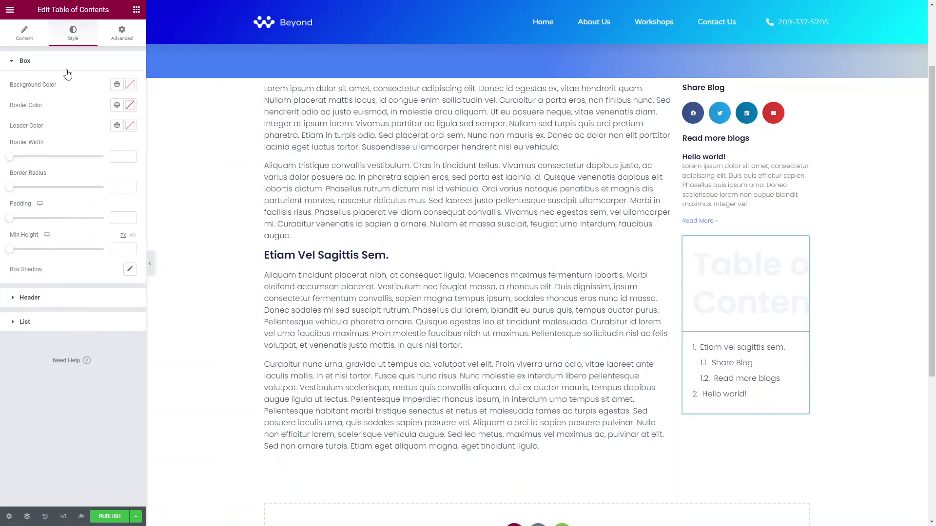
{"action": "left_click", "coordinate": [59, 298]}
{"action": "left_click", "coordinate": [130, 150]}
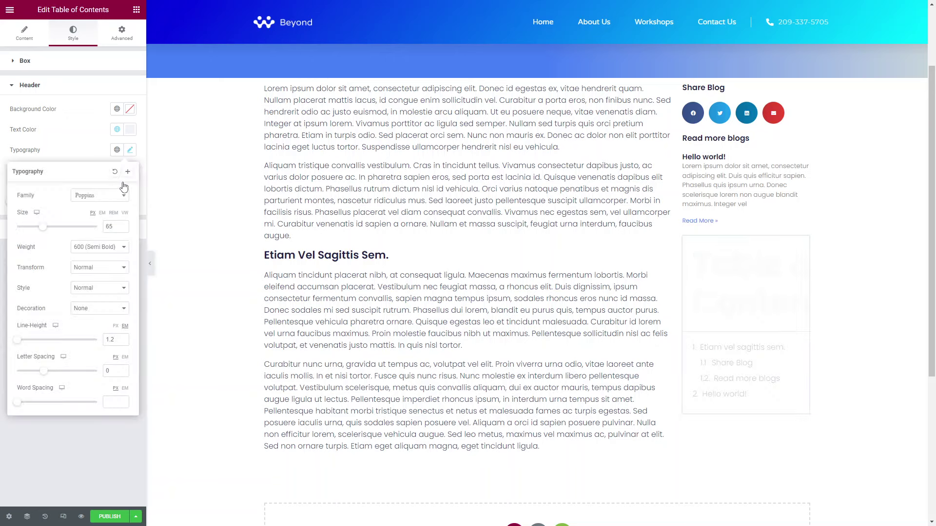
{"action": "left_click_drag", "start_coordinate": [44, 231], "coordinate": [24, 231]}
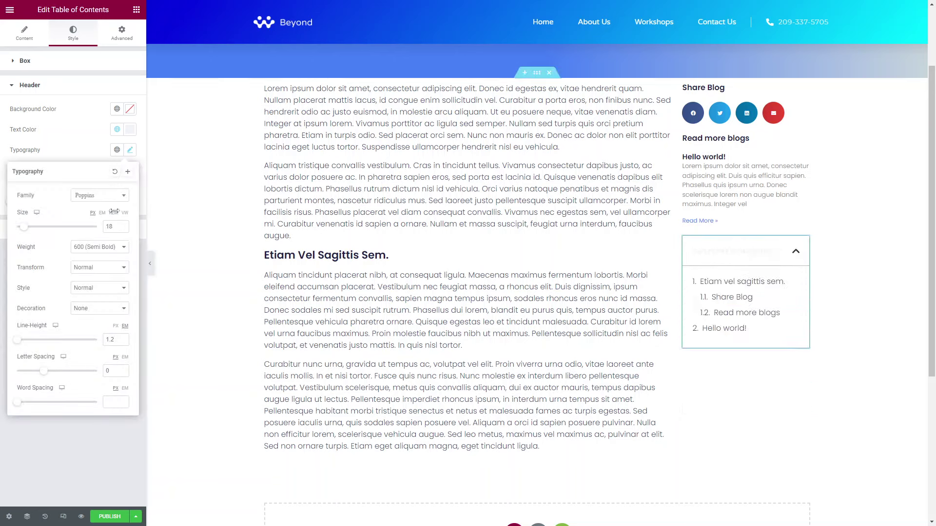
Set the Table of Contents header text color to the dark navy global color
{"action": "left_click", "coordinate": [84, 133]}
{"action": "left_click", "coordinate": [117, 129]}
{"action": "left_click", "coordinate": [73, 175]}
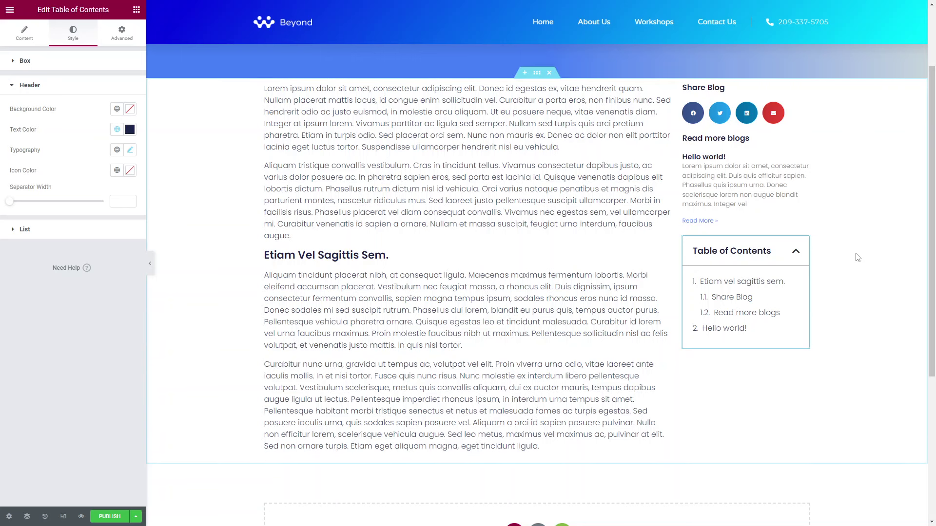
Move the Table of Contents widget to the top of the sidebar, above Share Blog, and review the layout
{"action": "scroll", "coordinate": [692, 227], "scroll_direction": "up", "scroll_amount": 2}
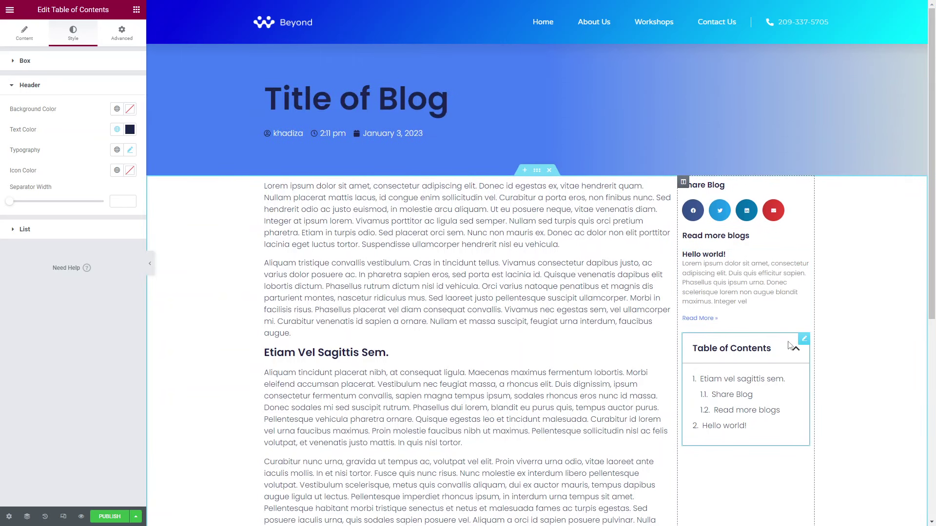
{"action": "left_click_drag", "start_coordinate": [790, 345], "coordinate": [723, 194]}
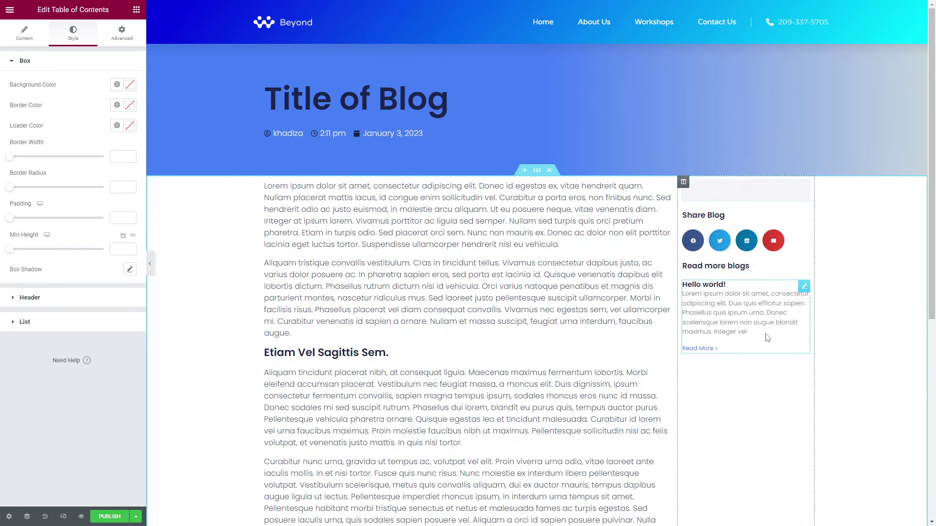
{"action": "scroll", "coordinate": [728, 257], "scroll_direction": "down", "scroll_amount": 5}
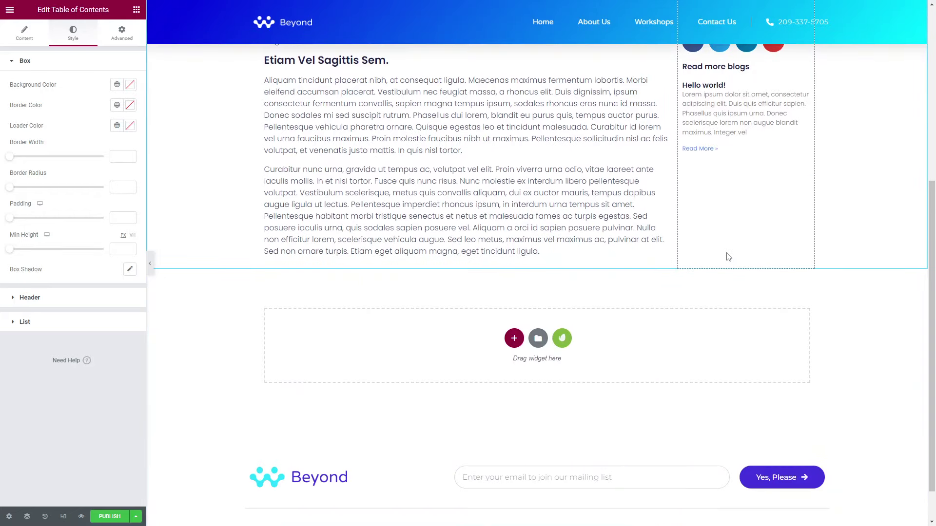
{"action": "scroll", "coordinate": [728, 257], "scroll_direction": "up", "scroll_amount": 5}
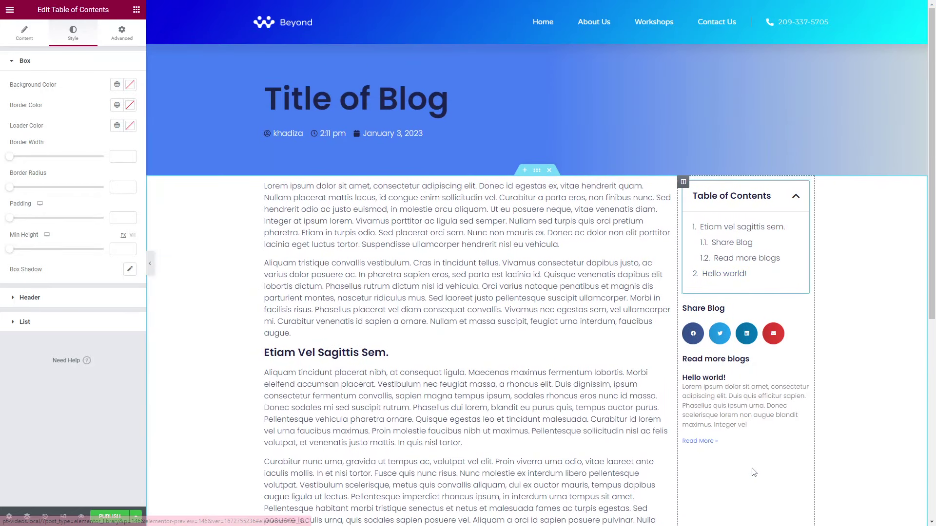
{"action": "scroll", "coordinate": [765, 309], "scroll_direction": "down", "scroll_amount": 3}
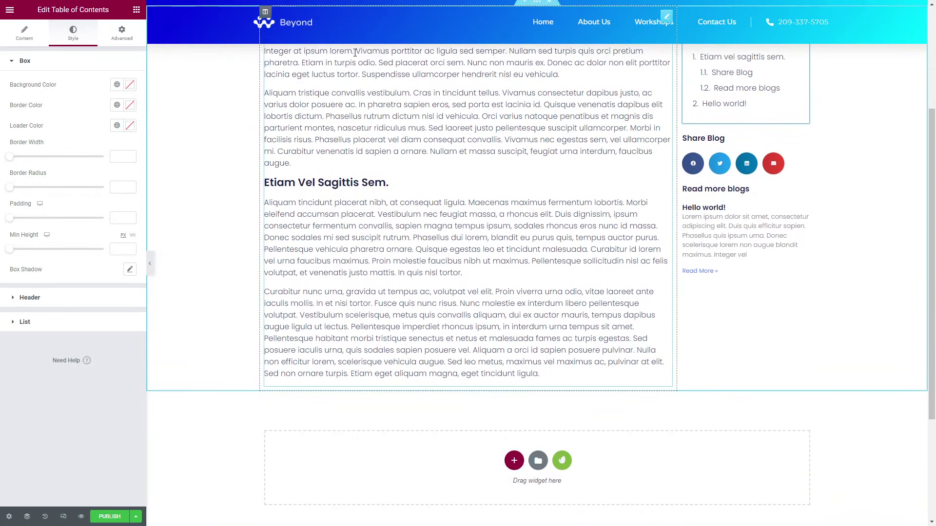
{"action": "scroll", "coordinate": [355, 52], "scroll_direction": "up", "scroll_amount": 1}
Add a Featured Image widget above the post content in the main column
{"action": "left_click", "coordinate": [10, 9]}
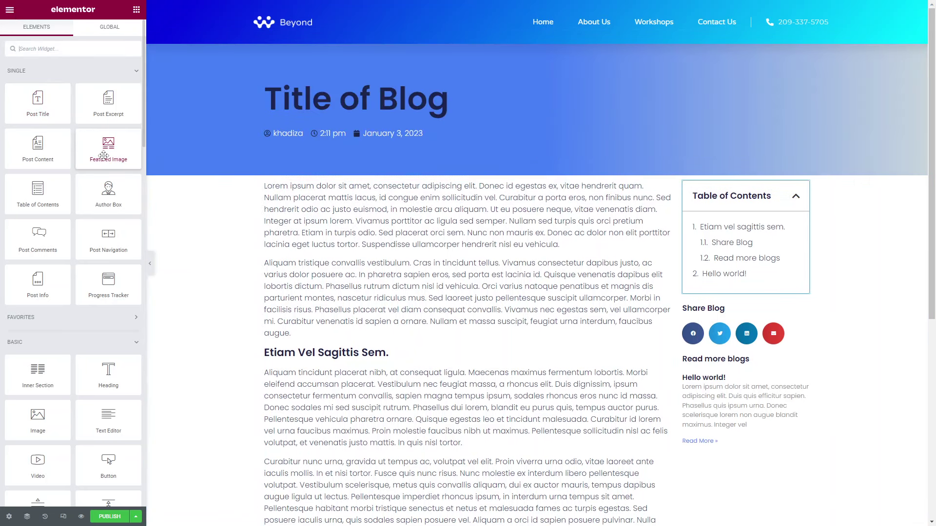
{"action": "left_click_drag", "start_coordinate": [104, 155], "coordinate": [512, 195]}
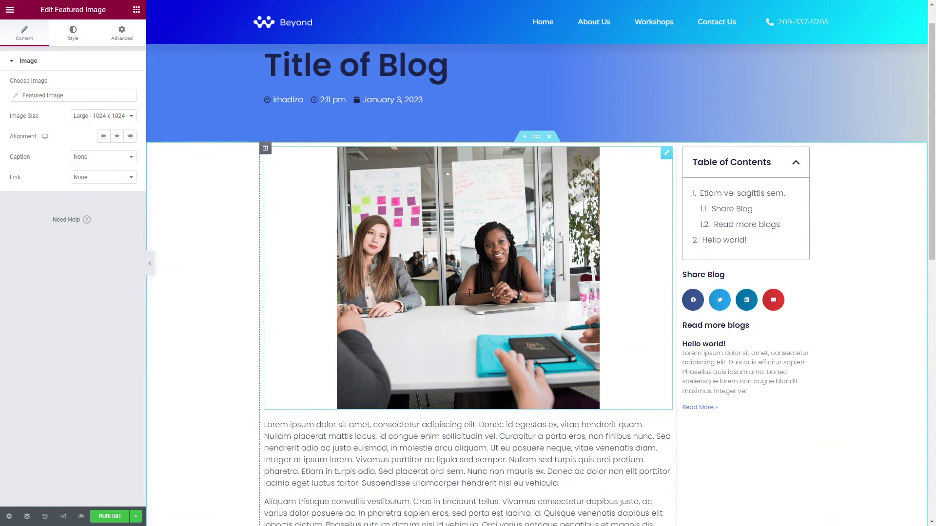
{"action": "scroll", "coordinate": [469, 293], "scroll_direction": "down", "scroll_amount": 1}
Try a Post Navigation widget beneath the post content and delete it again
{"action": "left_click", "coordinate": [10, 11]}
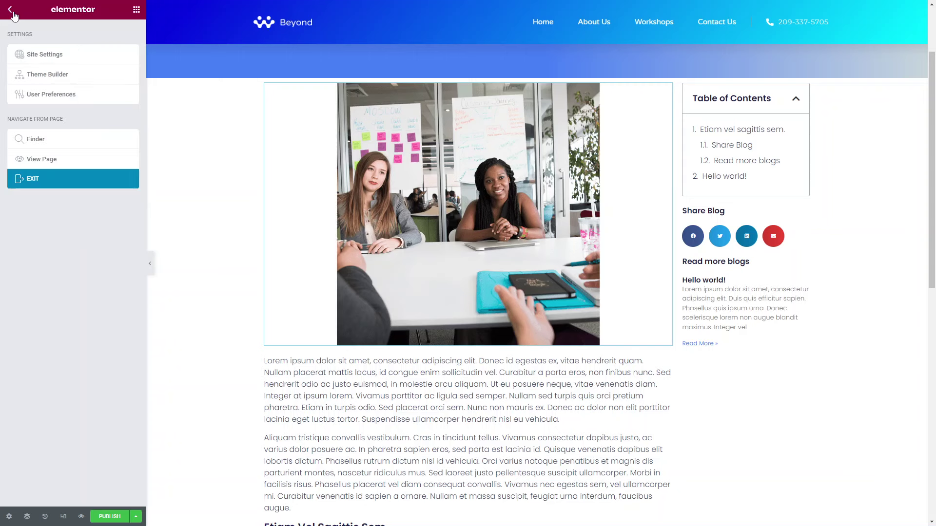
{"action": "left_click", "coordinate": [12, 13]}
{"action": "scroll", "coordinate": [206, 245], "scroll_direction": "down", "scroll_amount": 1}
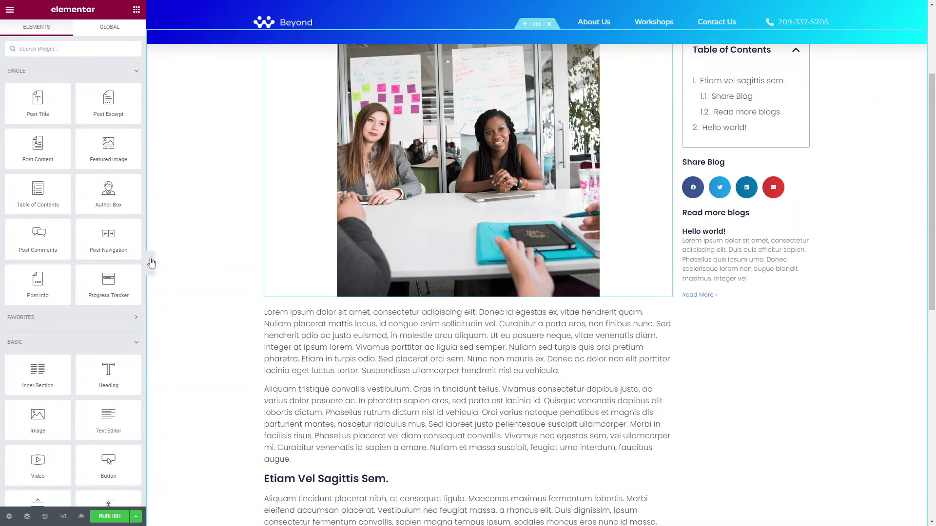
{"action": "left_click_drag", "start_coordinate": [108, 239], "coordinate": [495, 326]}
{"action": "scroll", "coordinate": [667, 130], "scroll_direction": "down", "scroll_amount": 4}
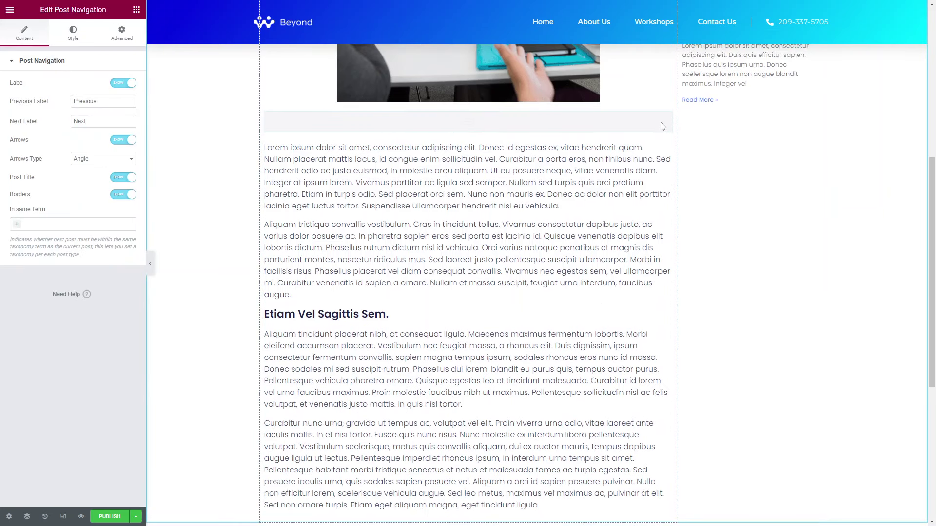
{"action": "left_click_drag", "start_coordinate": [663, 126], "coordinate": [548, 174]}
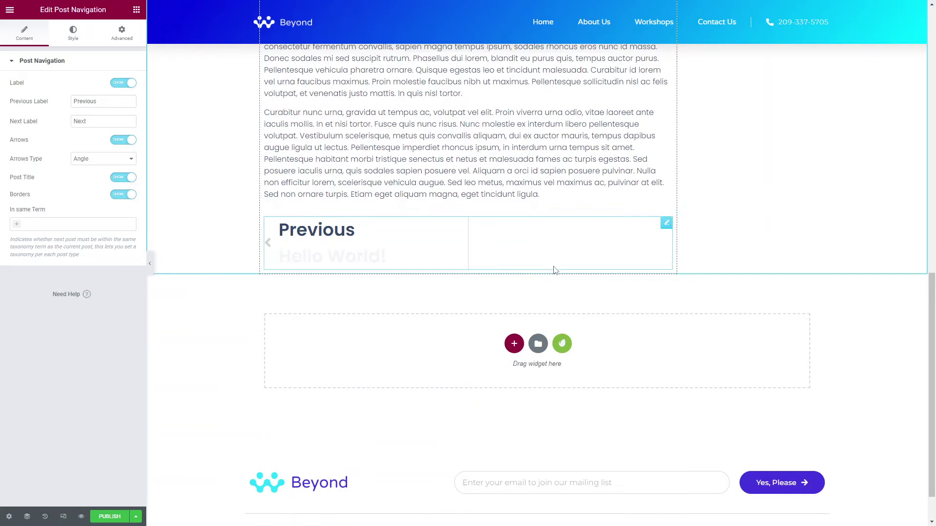
{"action": "right_click", "coordinate": [588, 254]}
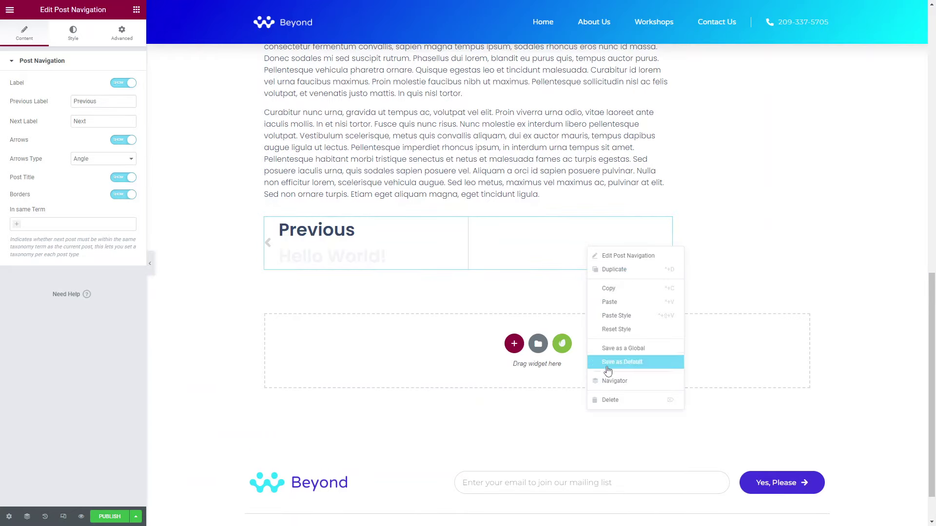
{"action": "left_click", "coordinate": [628, 398]}
Try a Post Comments widget beneath the post content and delete it again
{"action": "scroll", "coordinate": [153, 289], "scroll_direction": "up", "scroll_amount": 10}
{"action": "scroll", "coordinate": [152, 289], "scroll_direction": "down", "scroll_amount": 9}
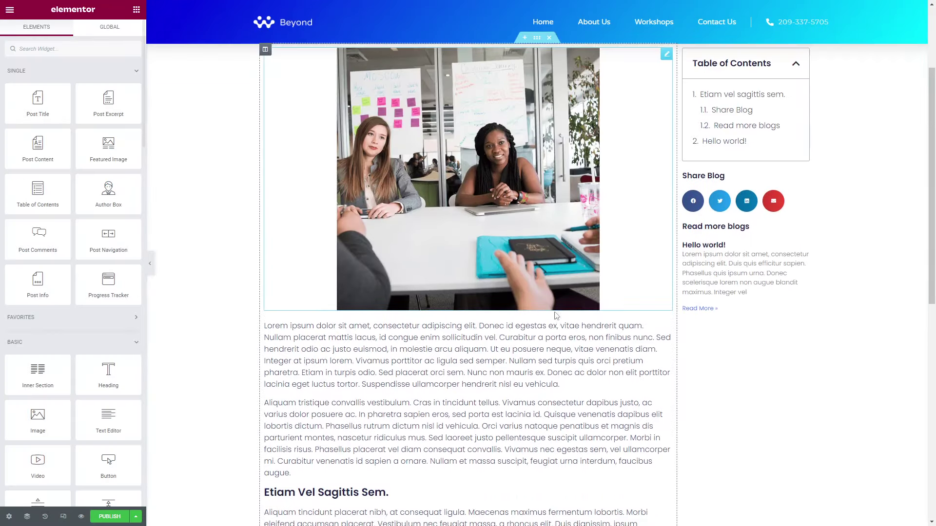
{"action": "left_click_drag", "start_coordinate": [38, 237], "coordinate": [311, 285]}
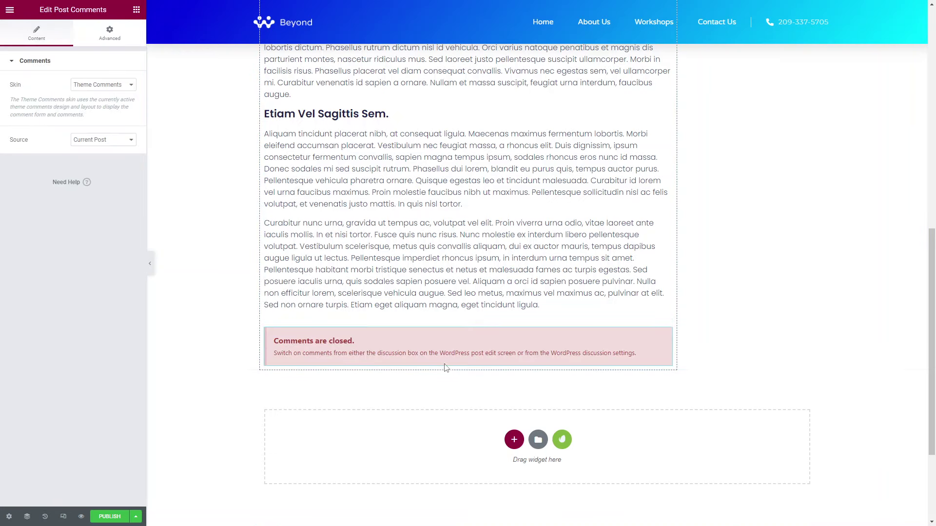
{"action": "right_click", "coordinate": [452, 340]}
{"action": "left_click", "coordinate": [471, 493]}
Publish the template with a display condition that includes all Posts
{"action": "scroll", "coordinate": [532, 243], "scroll_direction": "up", "scroll_amount": 6}
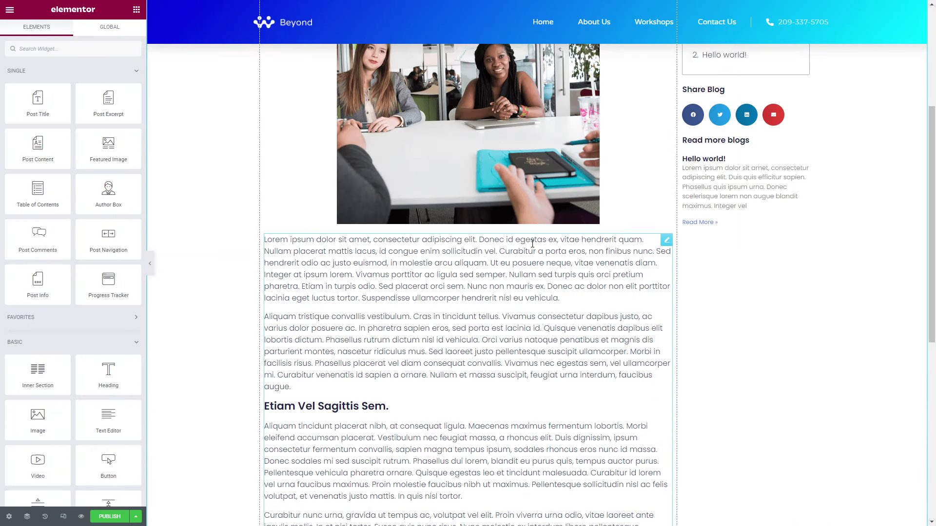
{"action": "scroll", "coordinate": [532, 244], "scroll_direction": "up", "scroll_amount": 4}
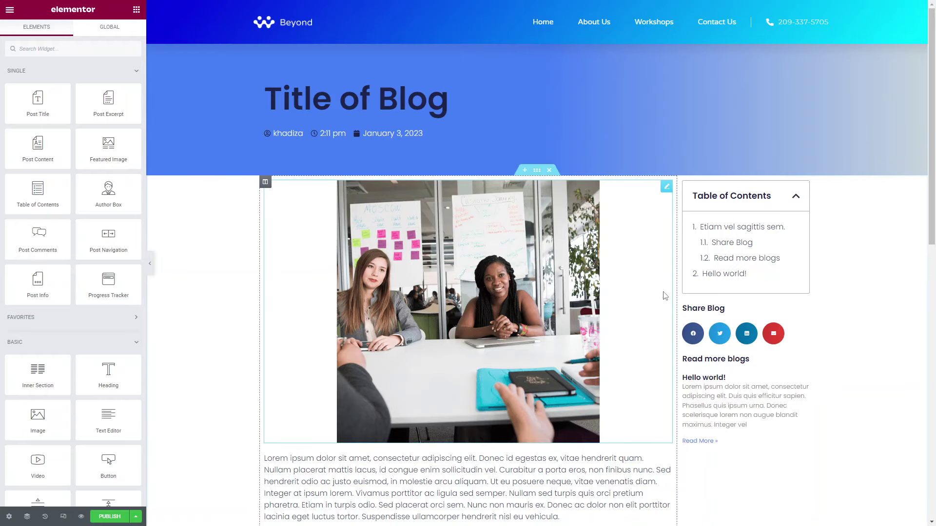
{"action": "scroll", "coordinate": [633, 268], "scroll_direction": "down", "scroll_amount": 10}
{"action": "scroll", "coordinate": [619, 204], "scroll_direction": "up", "scroll_amount": 5}
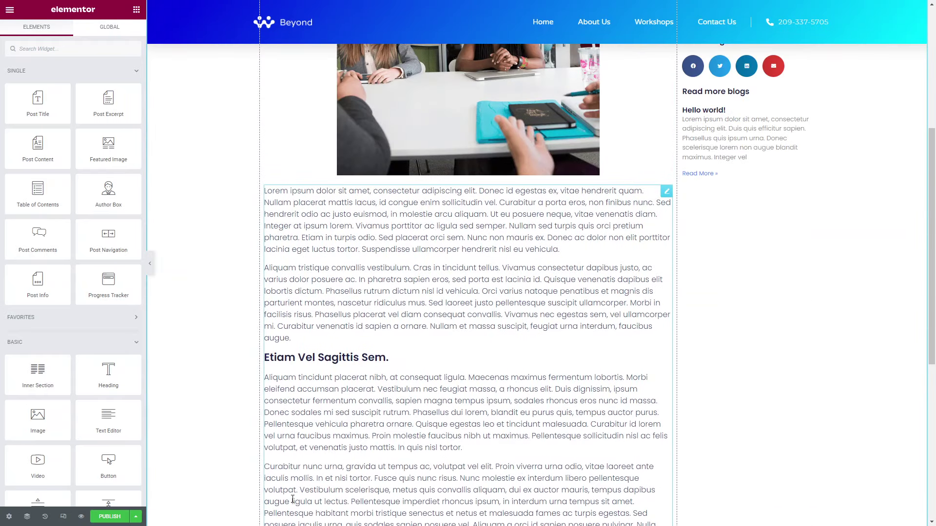
{"action": "left_click", "coordinate": [110, 517]}
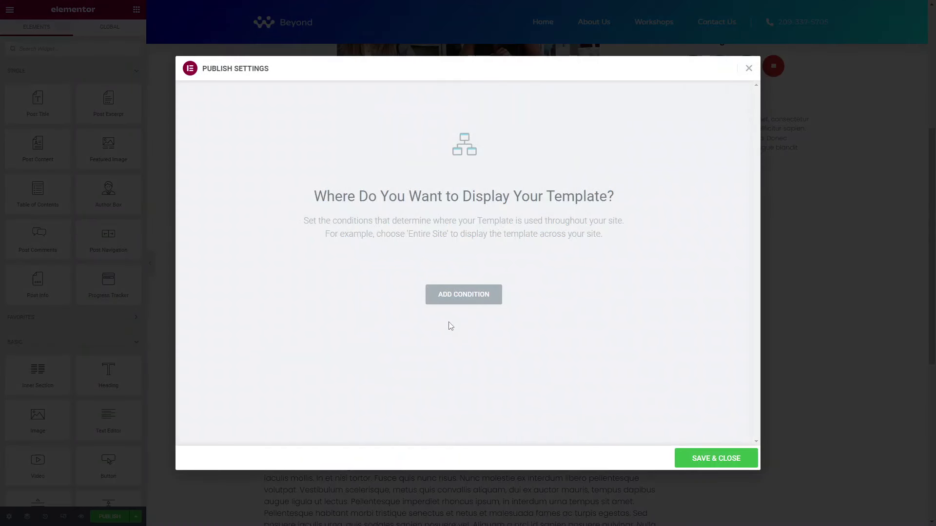
{"action": "left_click", "coordinate": [460, 294]}
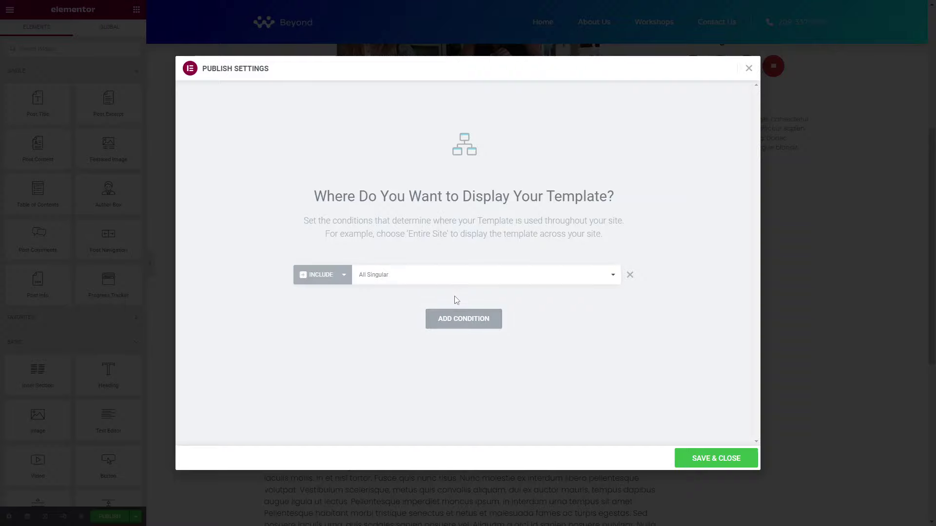
{"action": "left_click", "coordinate": [445, 283]}
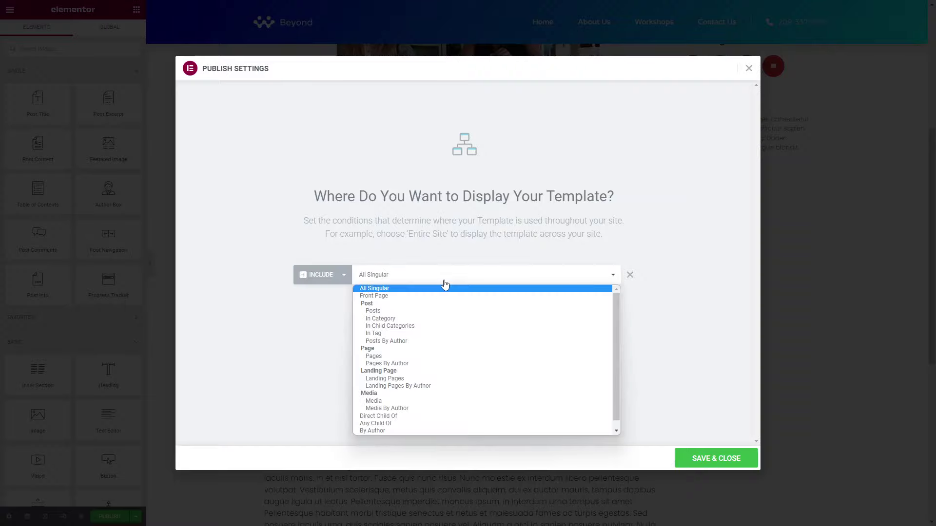
{"action": "left_click", "coordinate": [411, 311]}
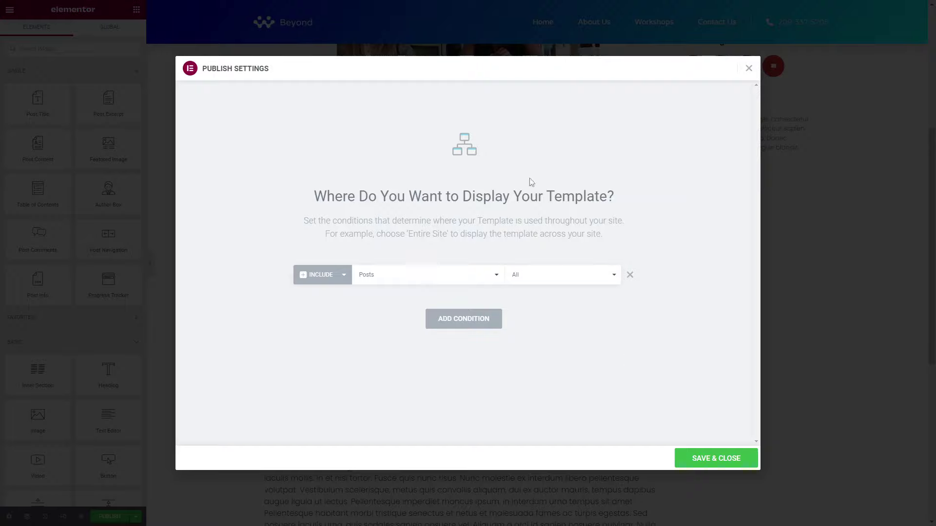
{"action": "left_click", "coordinate": [702, 463]}
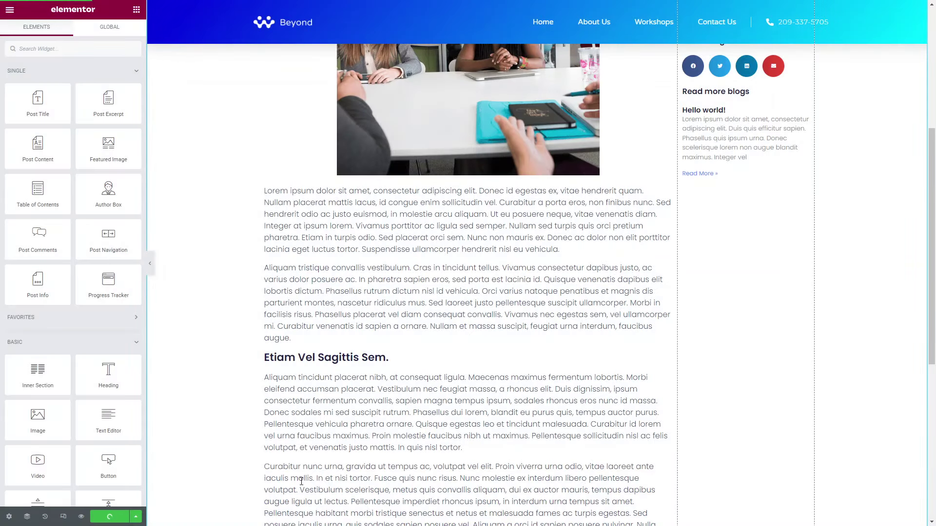
Add an Include display condition for the post "Title of Blog" and remove the condition covering all posts
{"action": "left_click", "coordinate": [136, 516]}
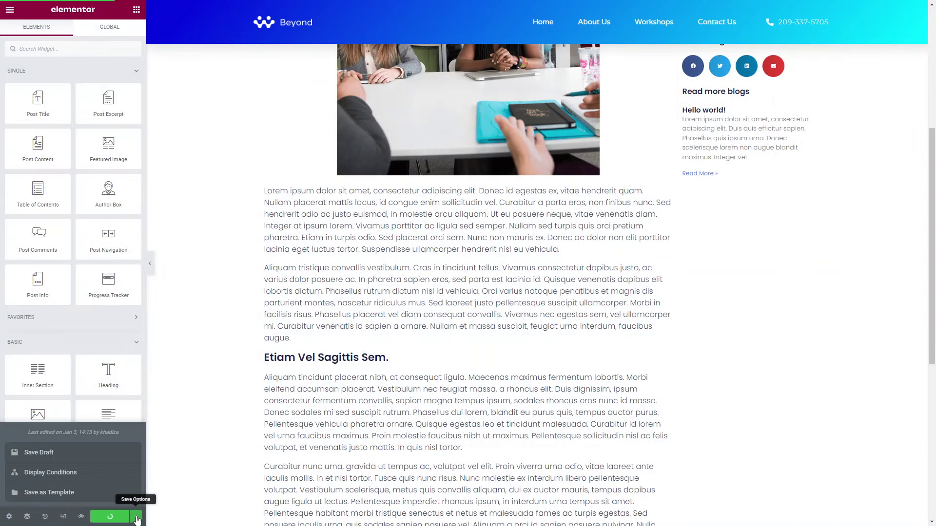
{"action": "left_click", "coordinate": [69, 479]}
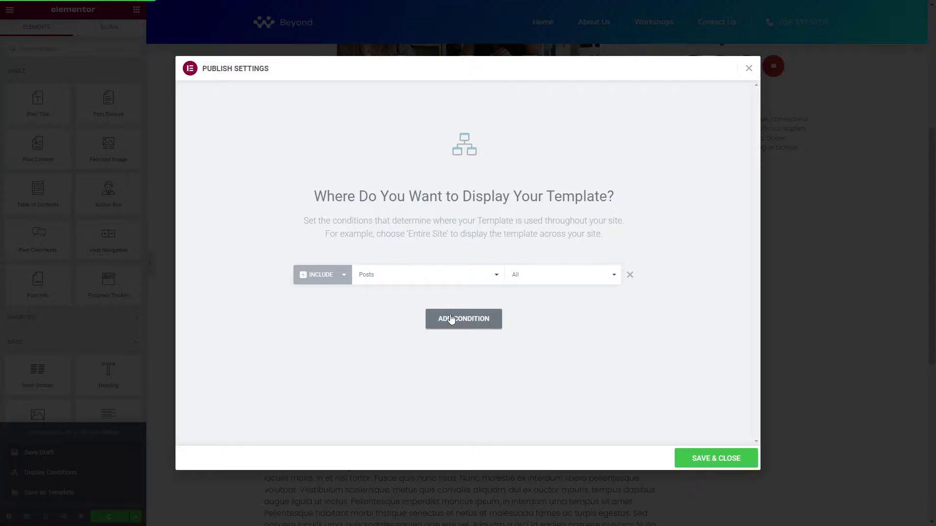
{"action": "left_click", "coordinate": [451, 319]}
{"action": "left_click", "coordinate": [461, 299]}
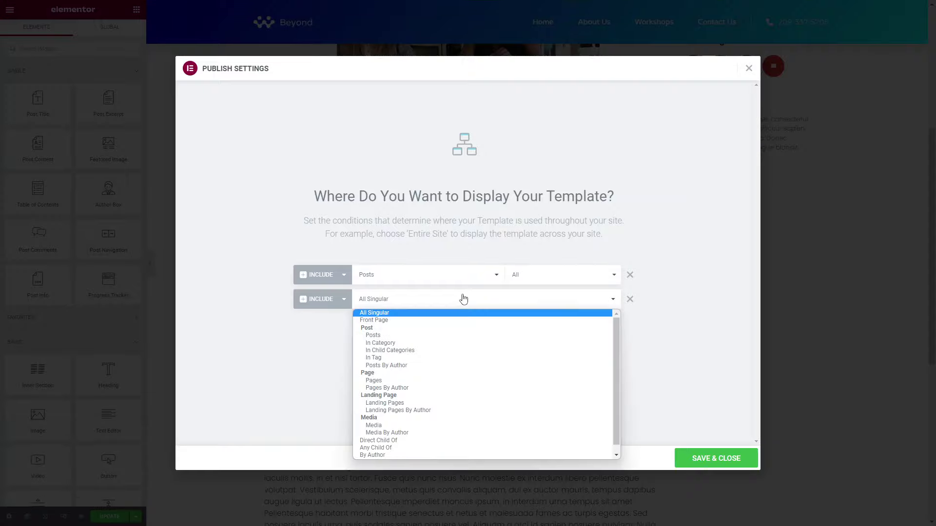
{"action": "left_click", "coordinate": [445, 336]}
{"action": "left_click", "coordinate": [573, 303]}
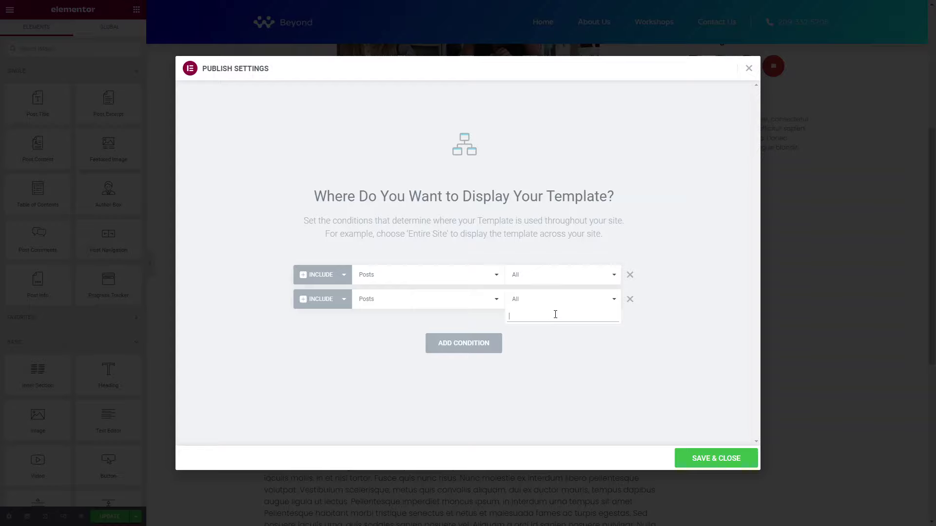
{"action": "type", "text": "tit"}
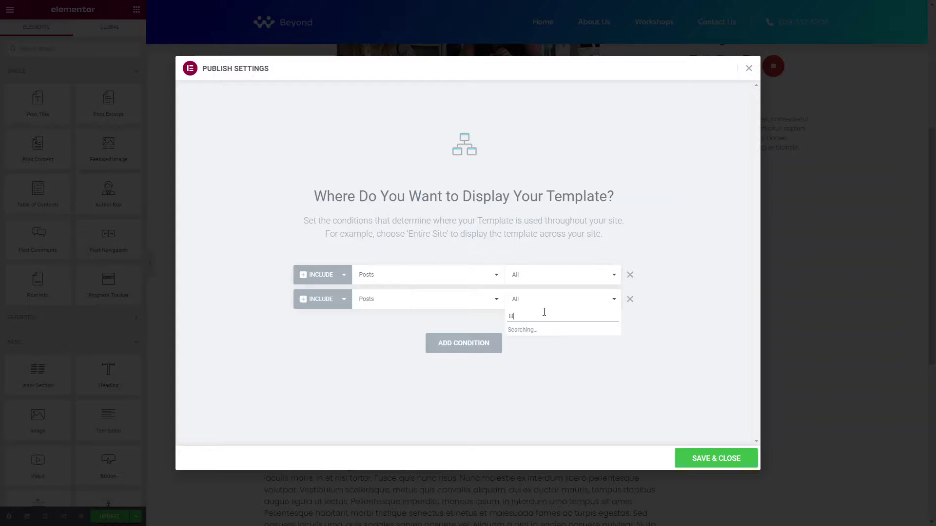
{"action": "left_click", "coordinate": [538, 333]}
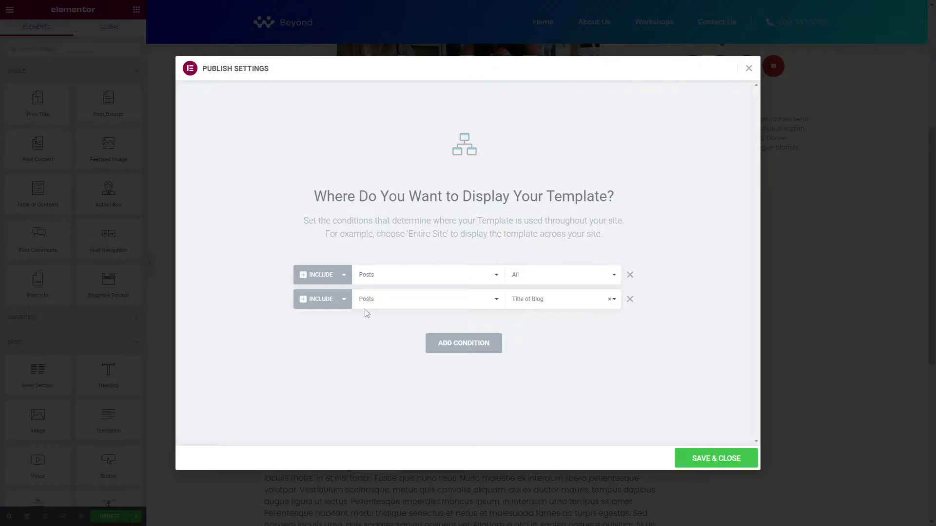
{"action": "left_click", "coordinate": [324, 301]}
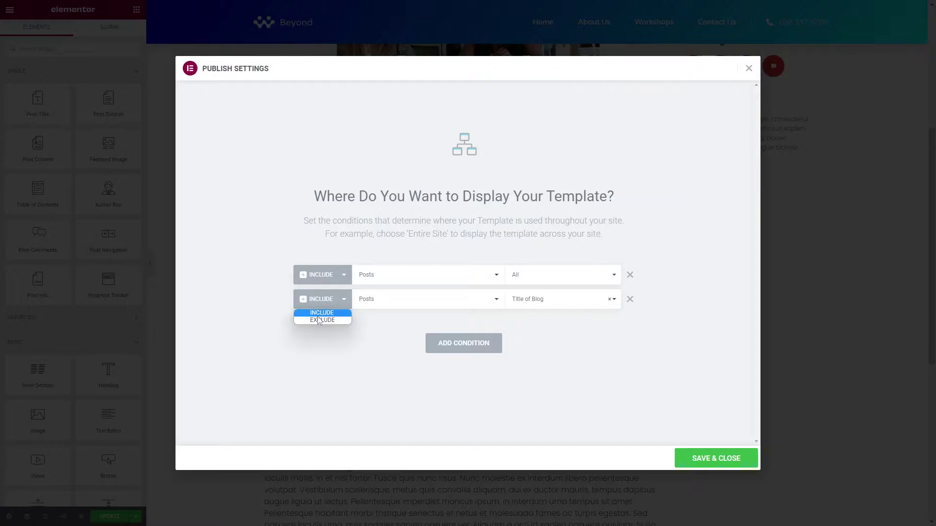
{"action": "left_click", "coordinate": [629, 275]}
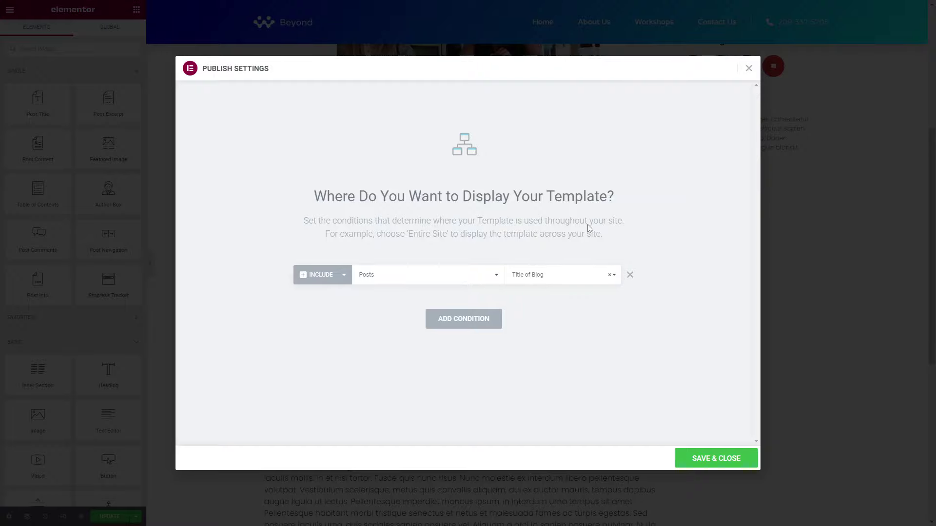
Try adding a second display condition that excludes the post "Title of Blog"
{"action": "left_click", "coordinate": [471, 326]}
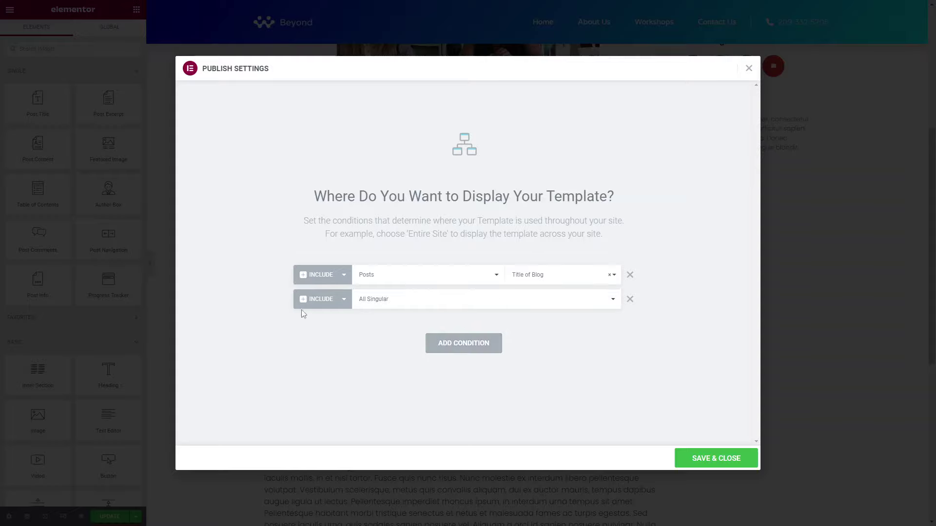
{"action": "left_click", "coordinate": [306, 300]}
{"action": "left_click", "coordinate": [319, 319]}
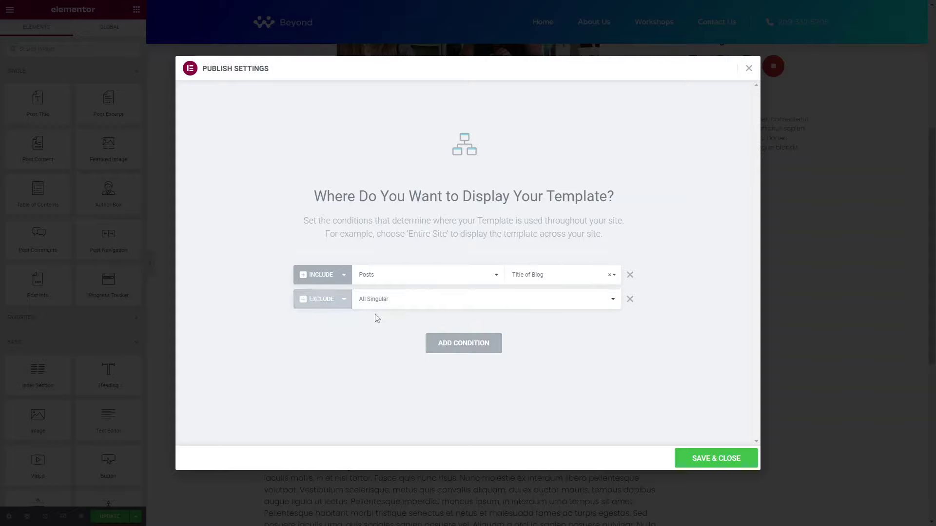
{"action": "left_click", "coordinate": [555, 303]}
{"action": "left_click", "coordinate": [556, 302]}
{"action": "left_click", "coordinate": [579, 295]}
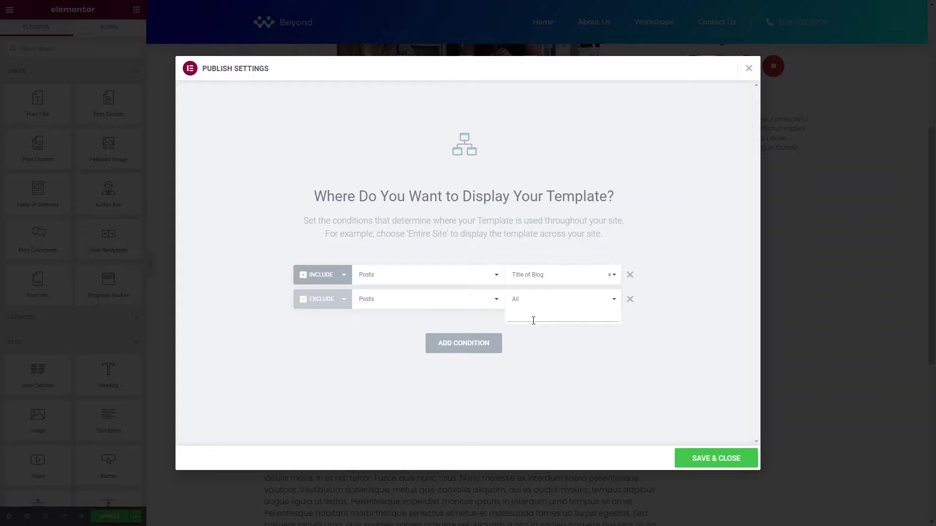
{"action": "type", "text": "tit"}
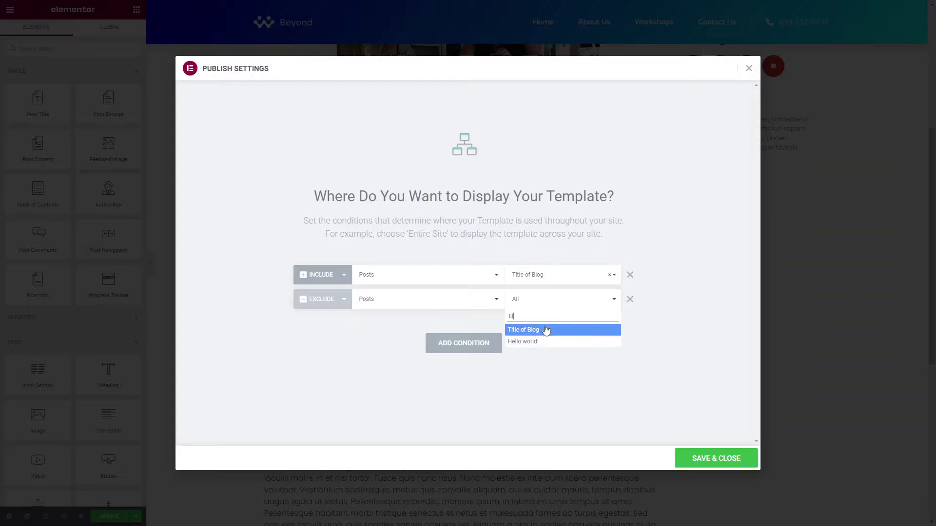
{"action": "left_click", "coordinate": [541, 333]}
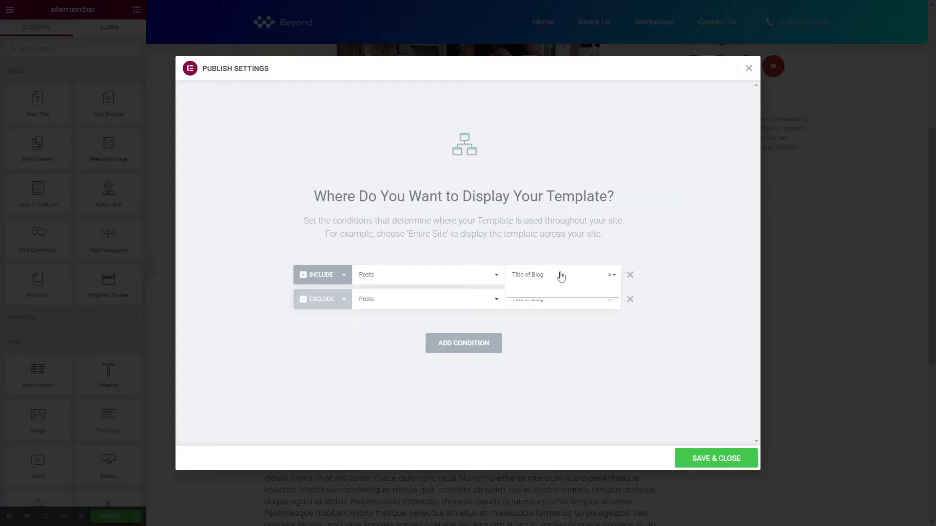
Reset the Include condition to all Posts, remove the Exclude condition and save the publish settings
{"action": "type", "text": "all"}
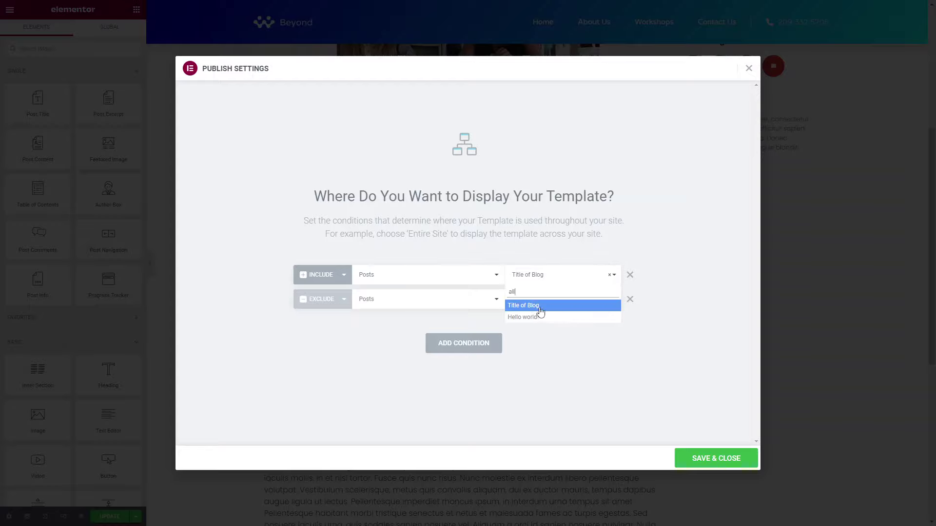
{"action": "left_click", "coordinate": [610, 275]}
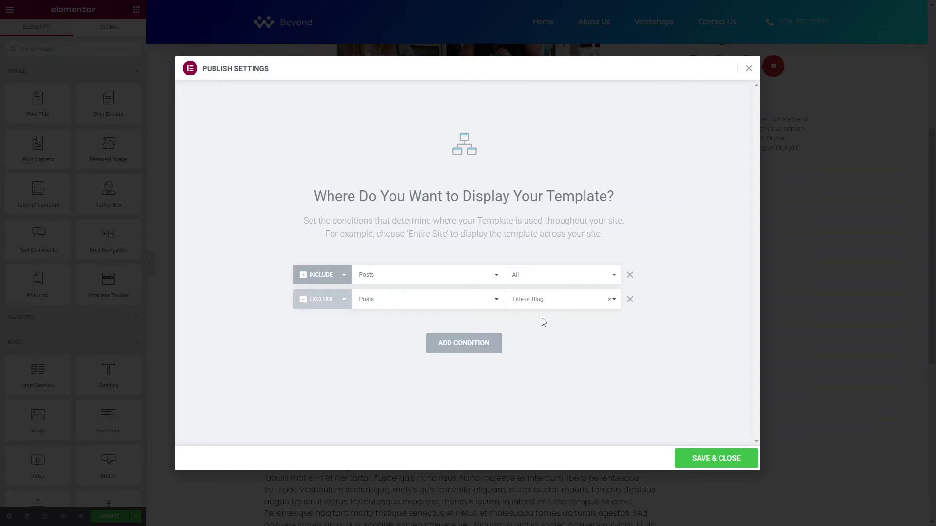
{"action": "left_click", "coordinate": [629, 299]}
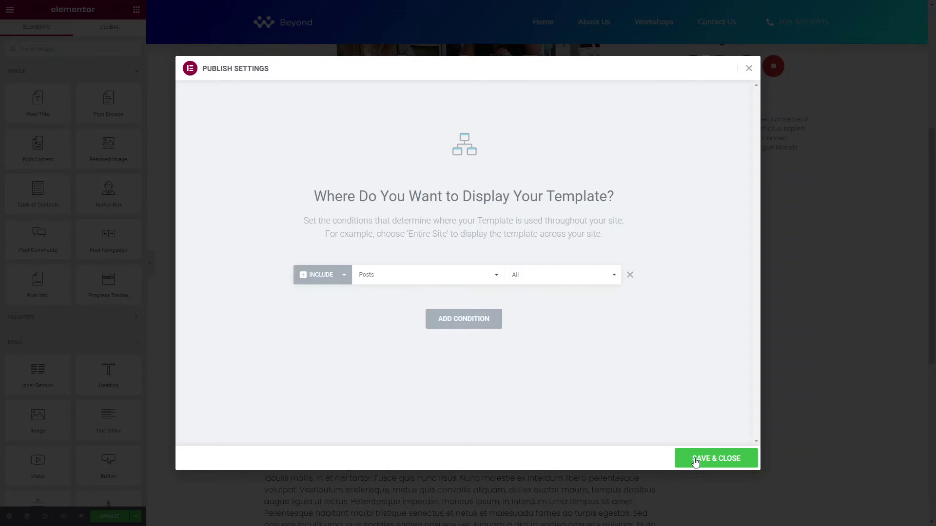
{"action": "left_click", "coordinate": [695, 459]}
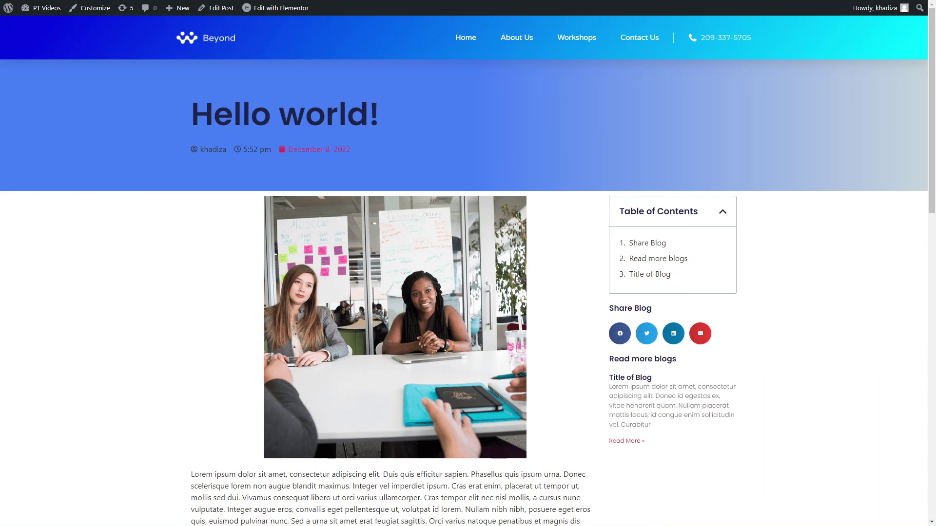
Review the live "Hello world!" post from header to footer, checking the template's featured image, content and sidebar
{"action": "scroll", "coordinate": [419, 154], "scroll_direction": "down", "scroll_amount": 9}
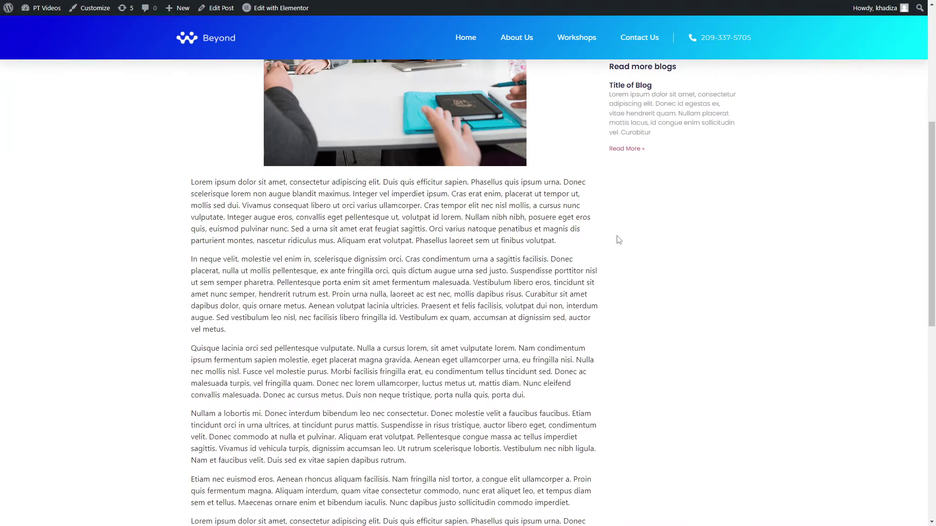
{"action": "scroll", "coordinate": [305, 241], "scroll_direction": "up", "scroll_amount": 10}
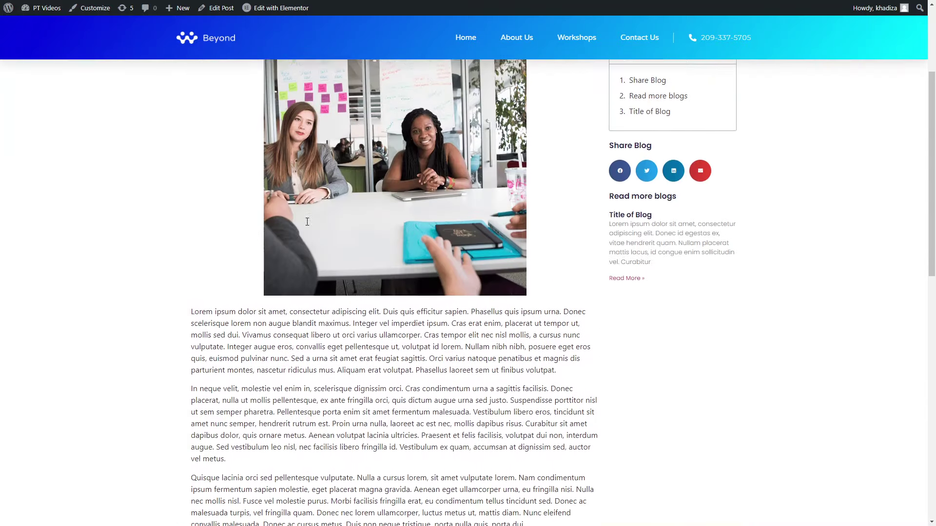
{"action": "scroll", "coordinate": [455, 481], "scroll_direction": "down", "scroll_amount": 5}
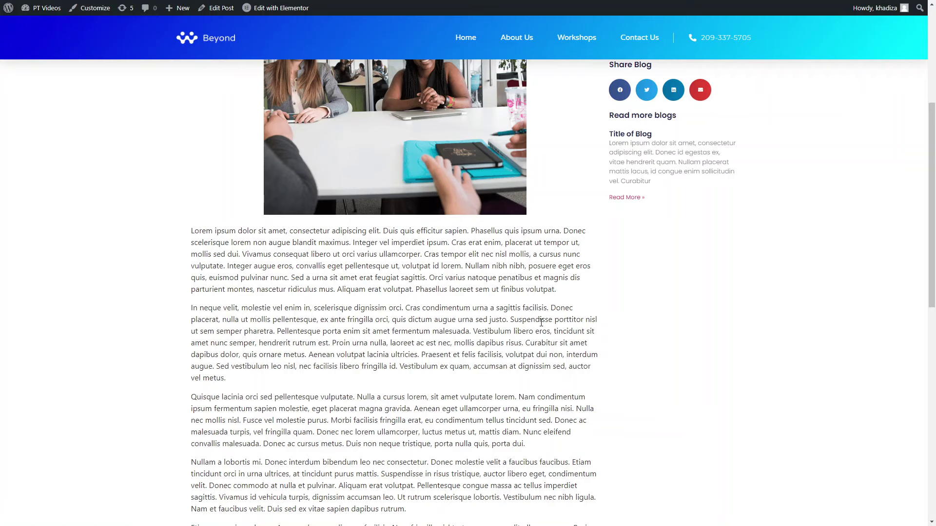
{"action": "scroll", "coordinate": [560, 306], "scroll_direction": "down", "scroll_amount": 3}
{"action": "scroll", "coordinate": [559, 306], "scroll_direction": "down", "scroll_amount": 1}
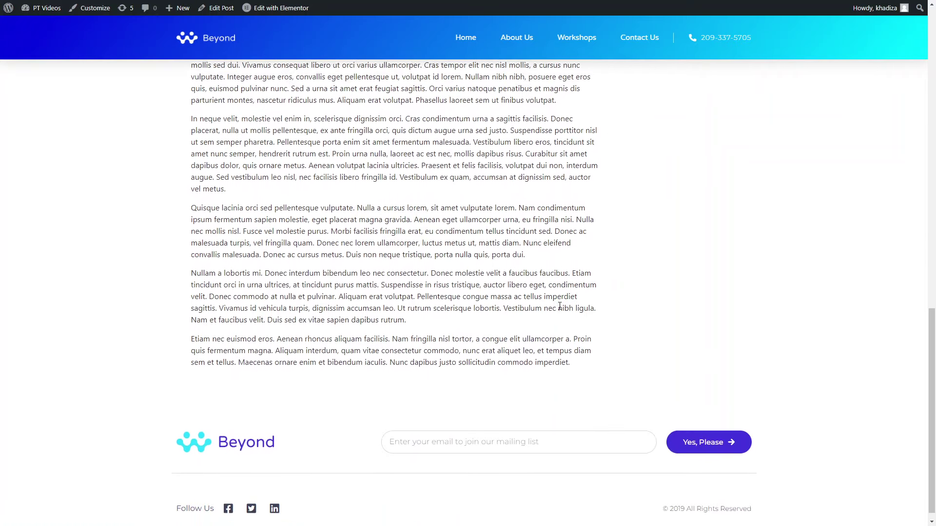
{"action": "scroll", "coordinate": [559, 306], "scroll_direction": "up", "scroll_amount": 7}
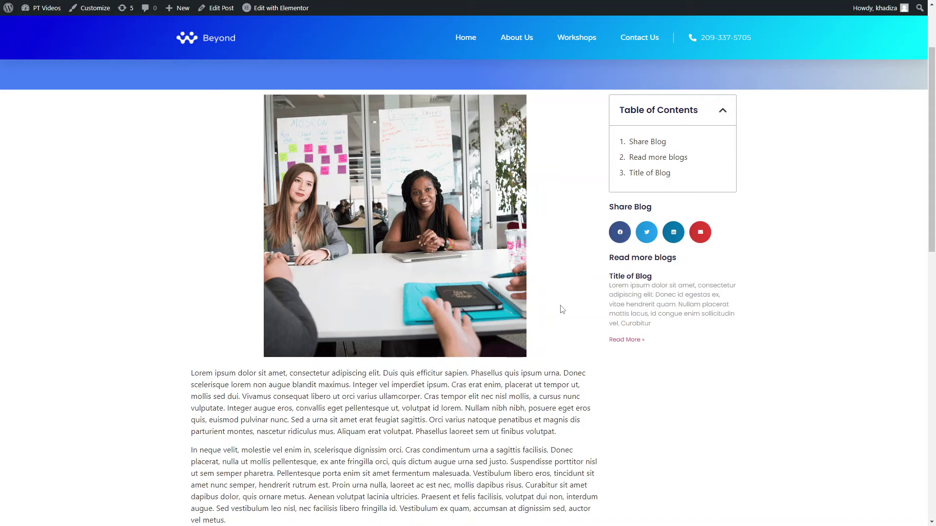
{"action": "scroll", "coordinate": [562, 309], "scroll_direction": "up", "scroll_amount": 2}
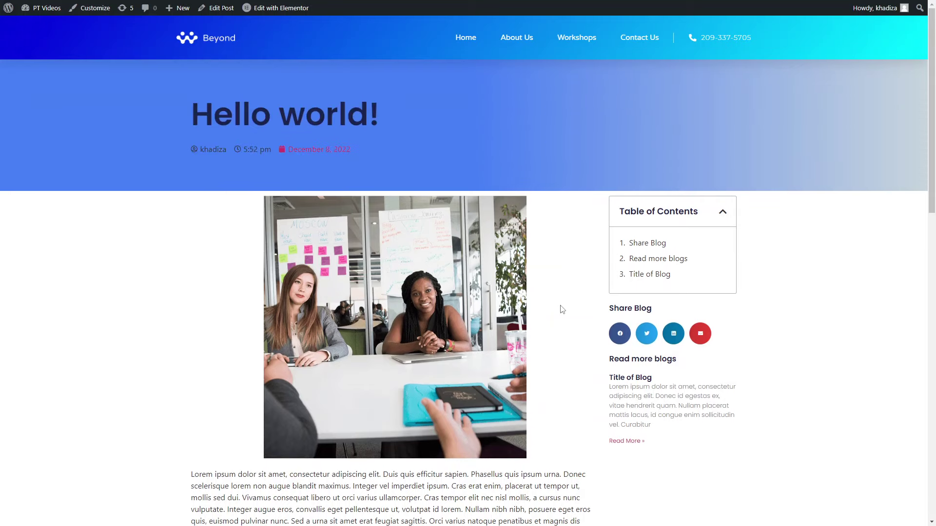